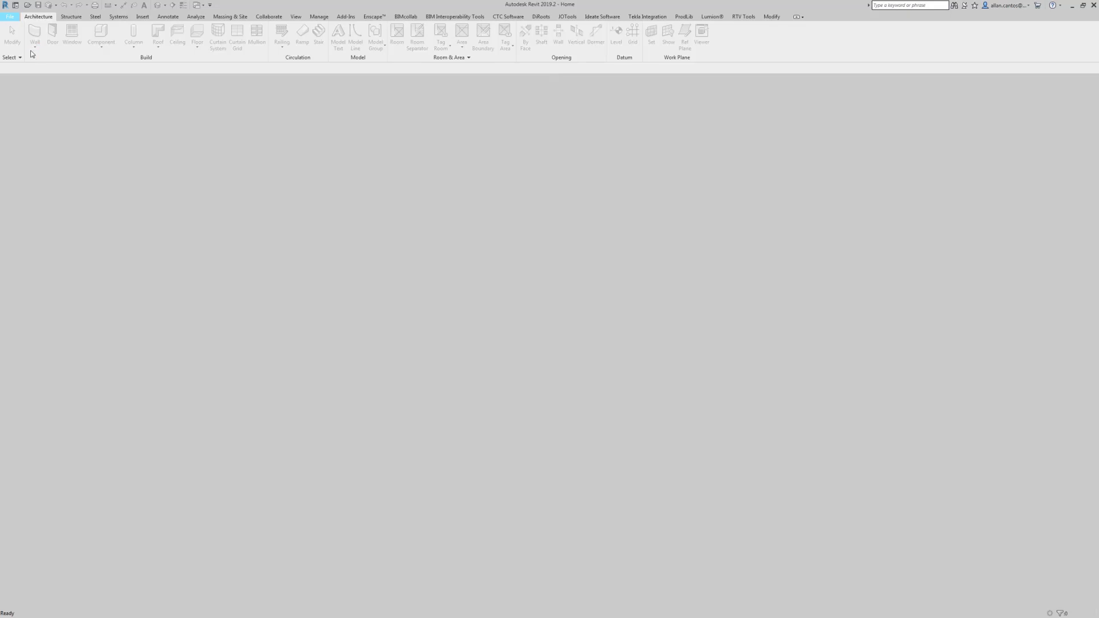
Step: Create a new family from the Metric Generic Model face based.rft template
{"action": "key", "text": "alt+f"}
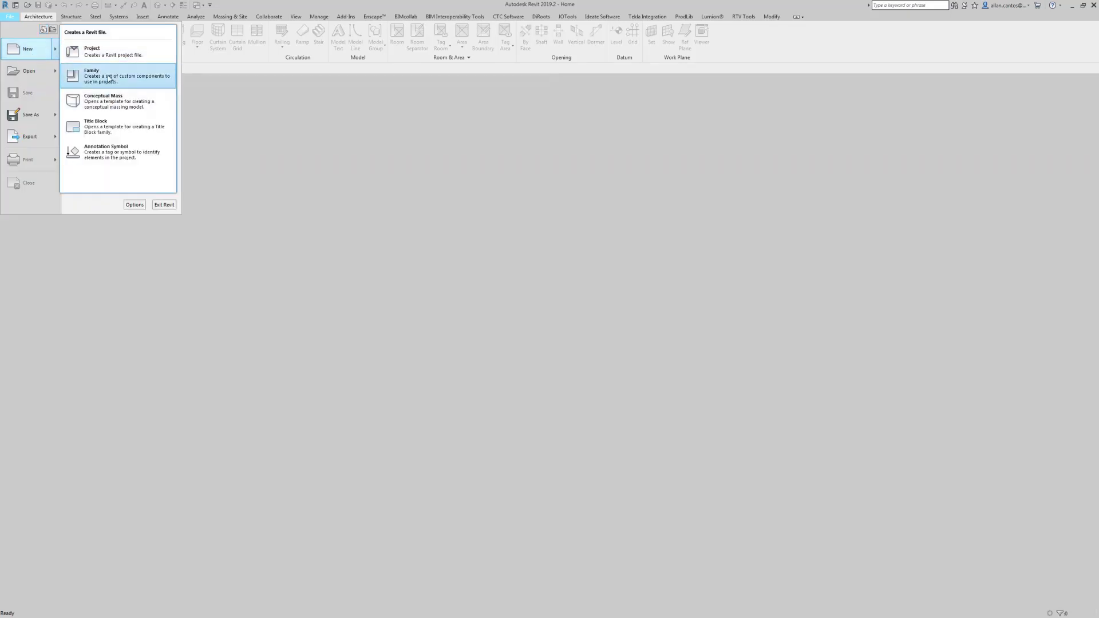
{"action": "left_click", "coordinate": [109, 79]}
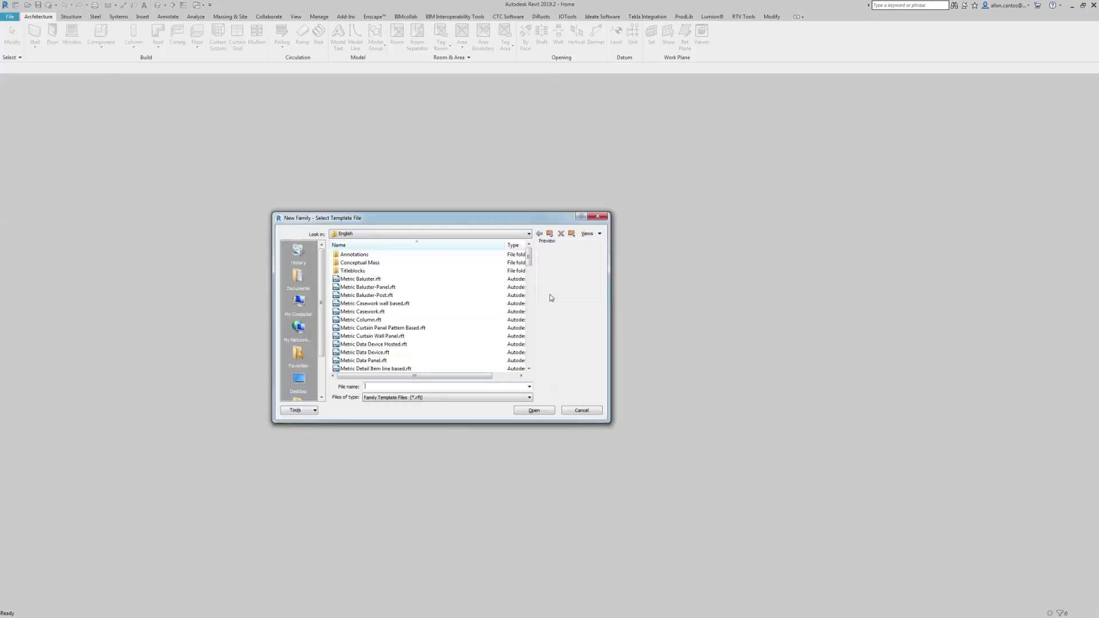
{"action": "left_click_drag", "start_coordinate": [529, 263], "coordinate": [530, 298]}
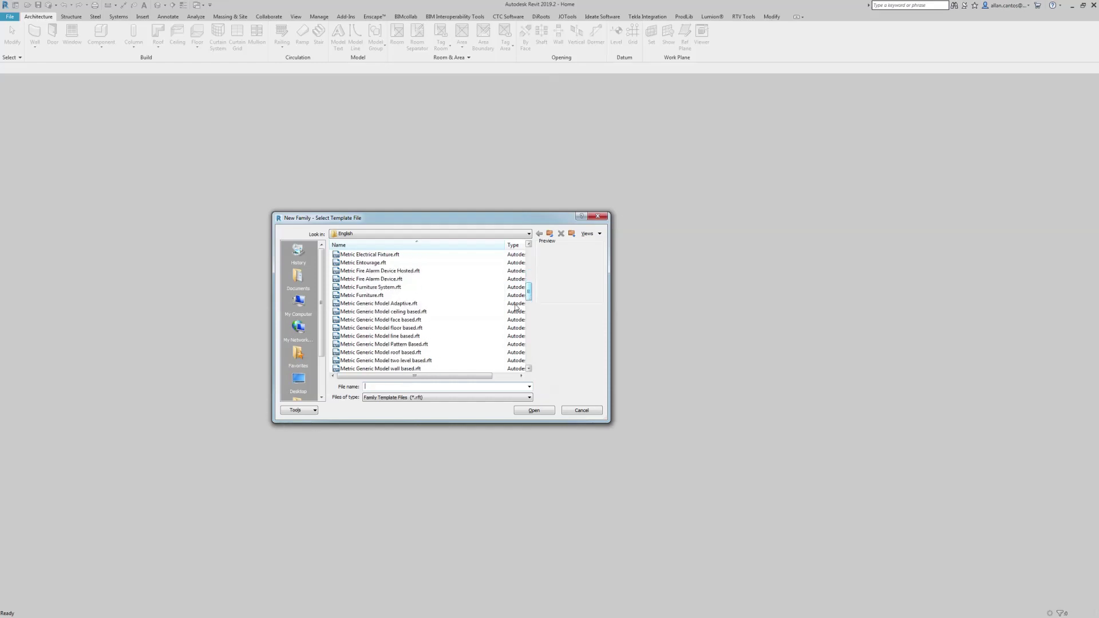
{"action": "left_click", "coordinate": [390, 320]}
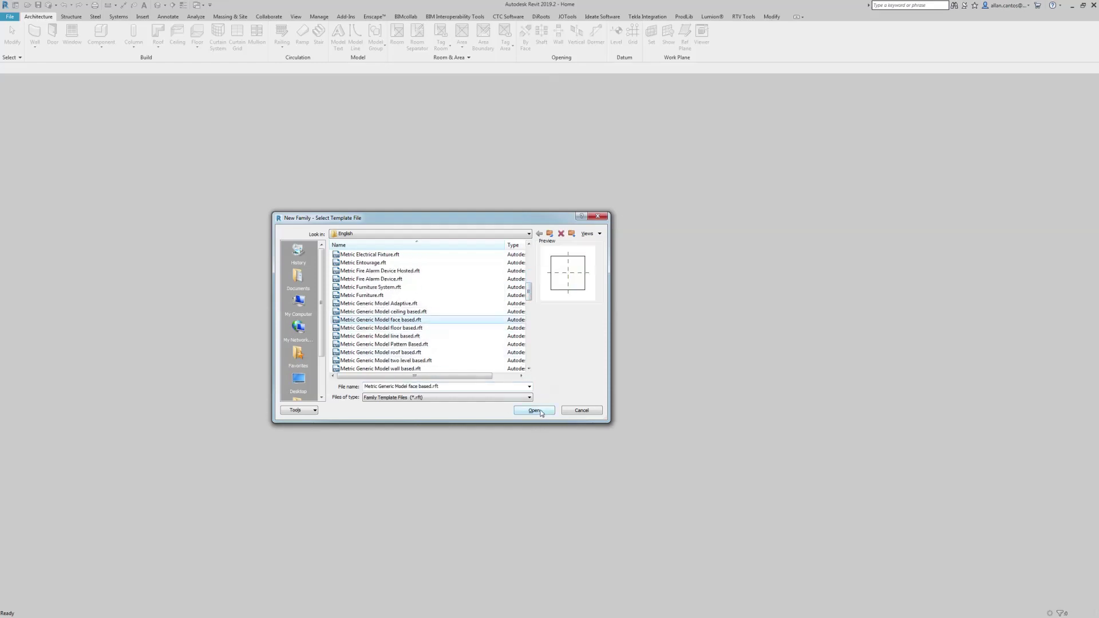
{"action": "left_click", "coordinate": [541, 412]}
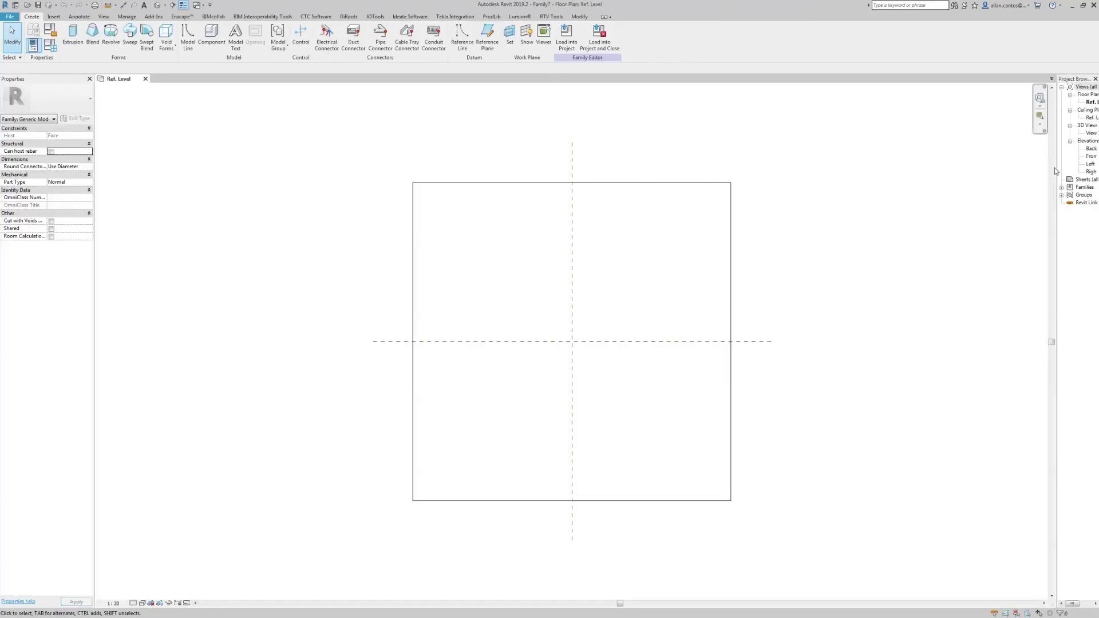
Step: Draw a vertical reference plane to the left of the centre line
{"action": "left_click_drag", "start_coordinate": [1056, 170], "coordinate": [979, 167]}
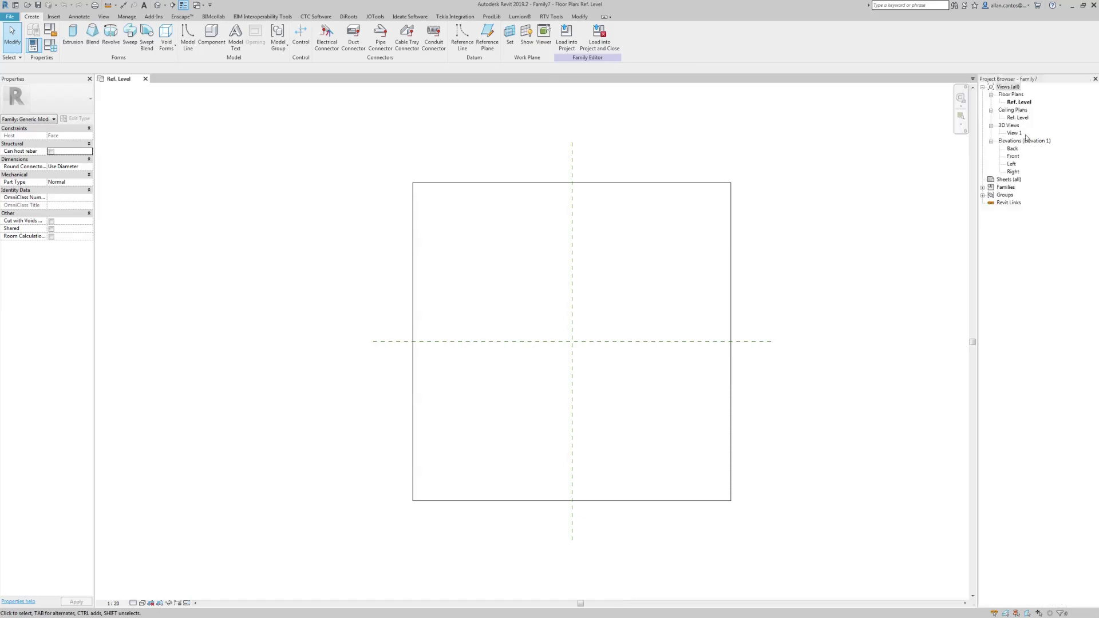
{"action": "scroll", "coordinate": [614, 345], "scroll_direction": "up", "scroll_amount": 2}
{"action": "scroll", "coordinate": [616, 346], "scroll_direction": "up", "scroll_amount": 2}
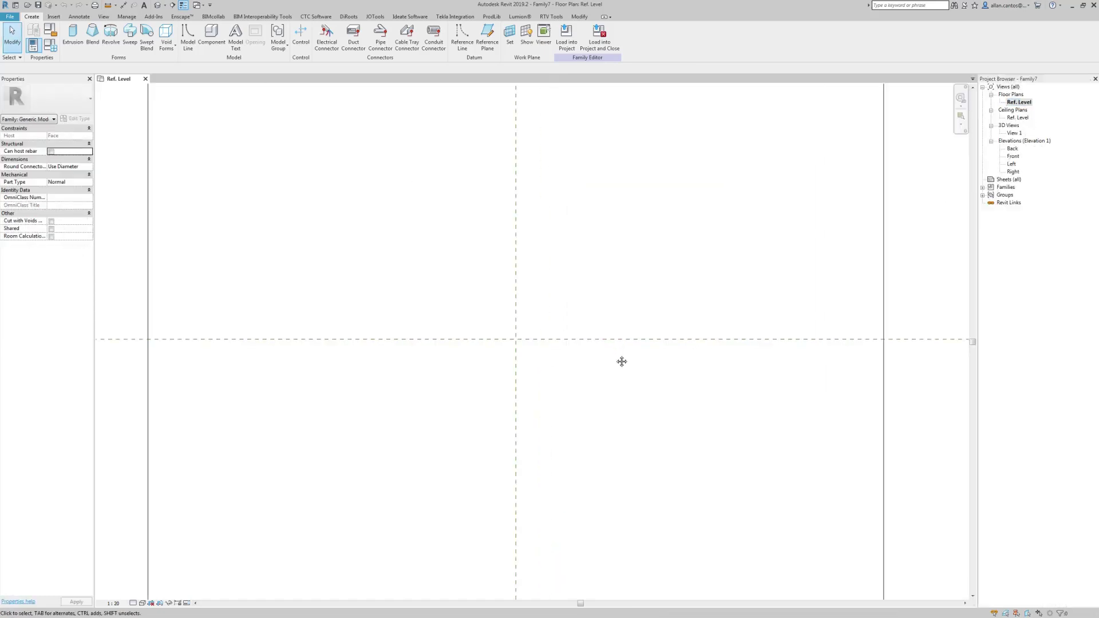
{"action": "middle_click_drag", "start_coordinate": [621, 361], "coordinate": [574, 348]}
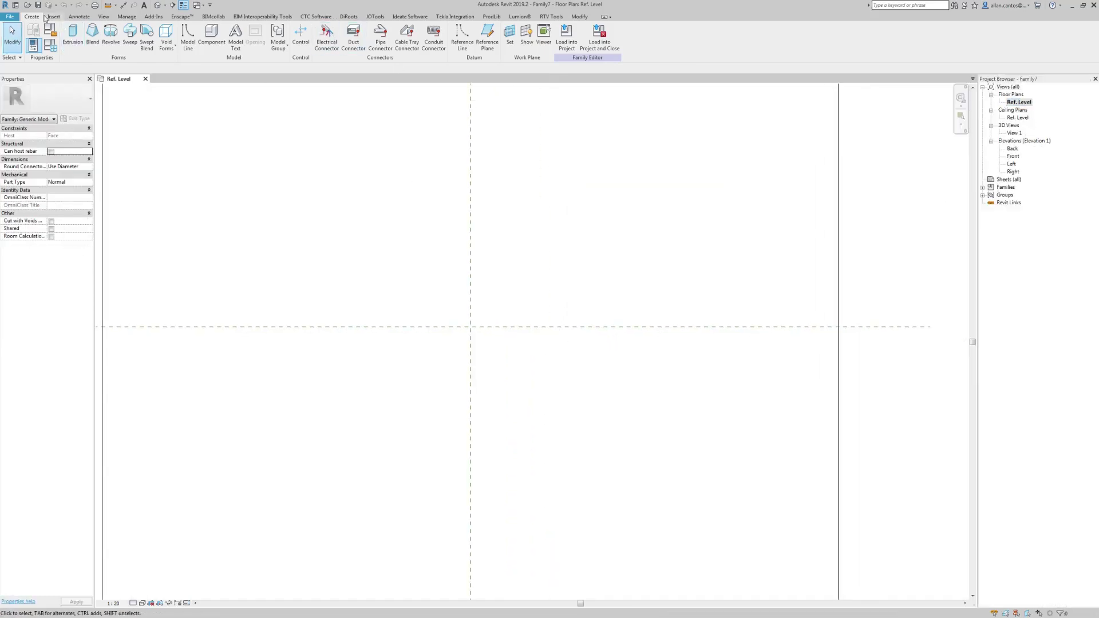
{"action": "left_click", "coordinate": [488, 35]}
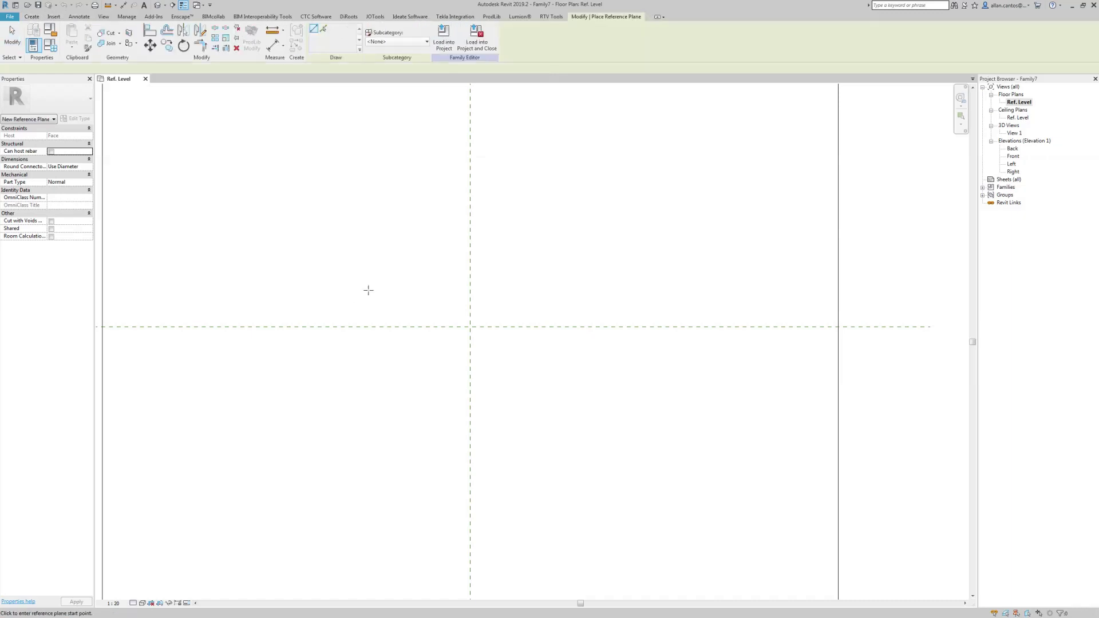
{"action": "left_click", "coordinate": [450, 270]}
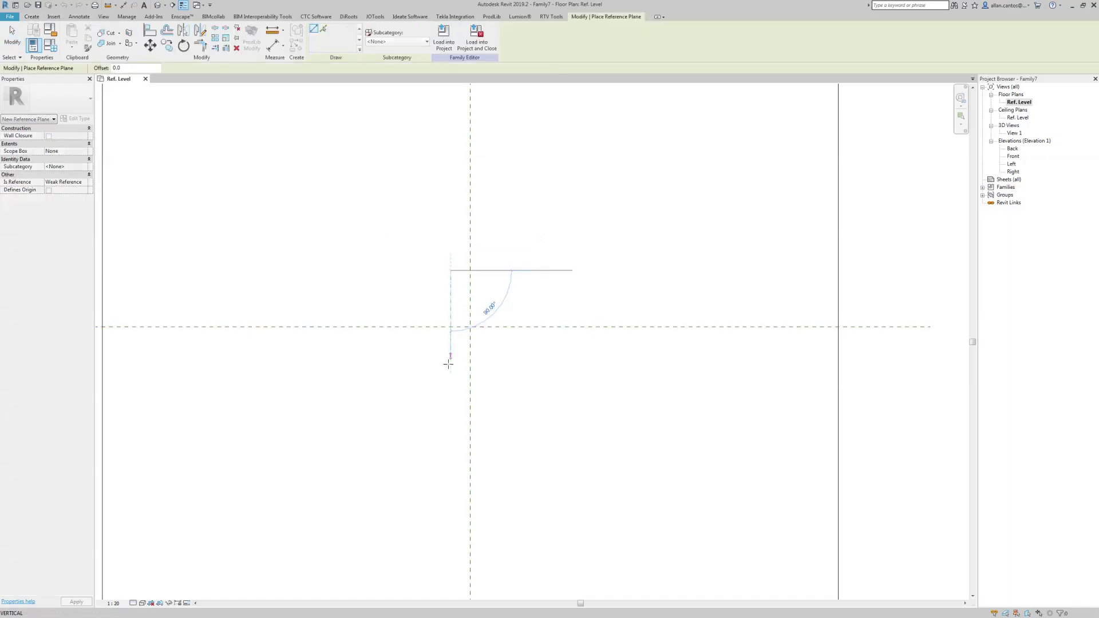
{"action": "left_click", "coordinate": [449, 400]}
{"action": "key", "text": "Escape"}
{"action": "key", "text": "Escape"}
Step: Copy that reference plane to the right side of the centre line
{"action": "scroll", "coordinate": [503, 345], "scroll_direction": "up", "scroll_amount": 1}
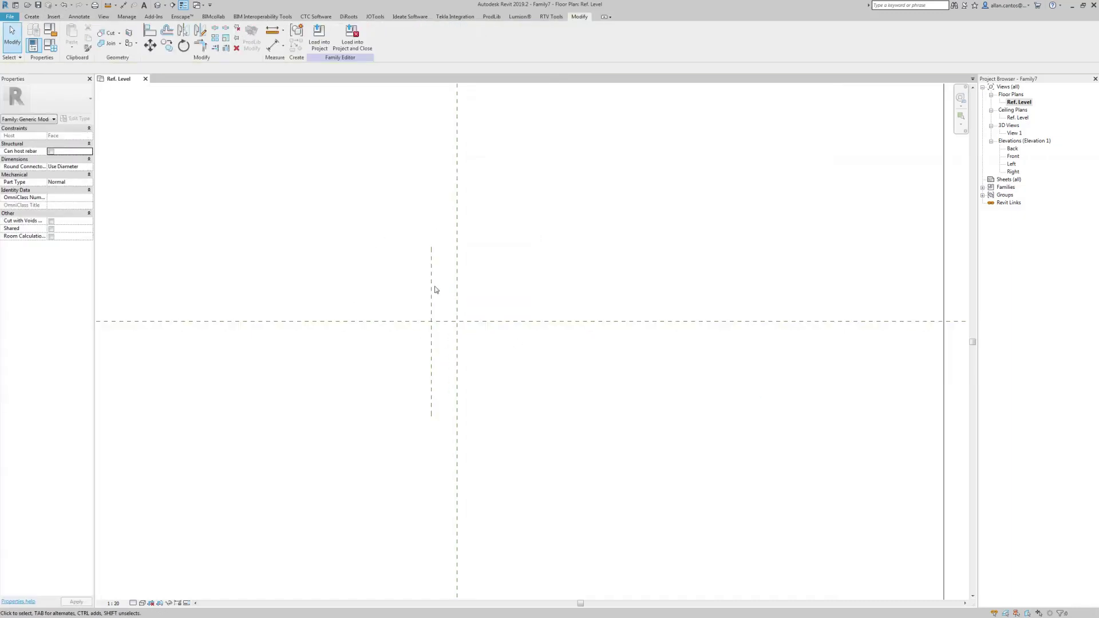
{"action": "left_click", "coordinate": [431, 289]}
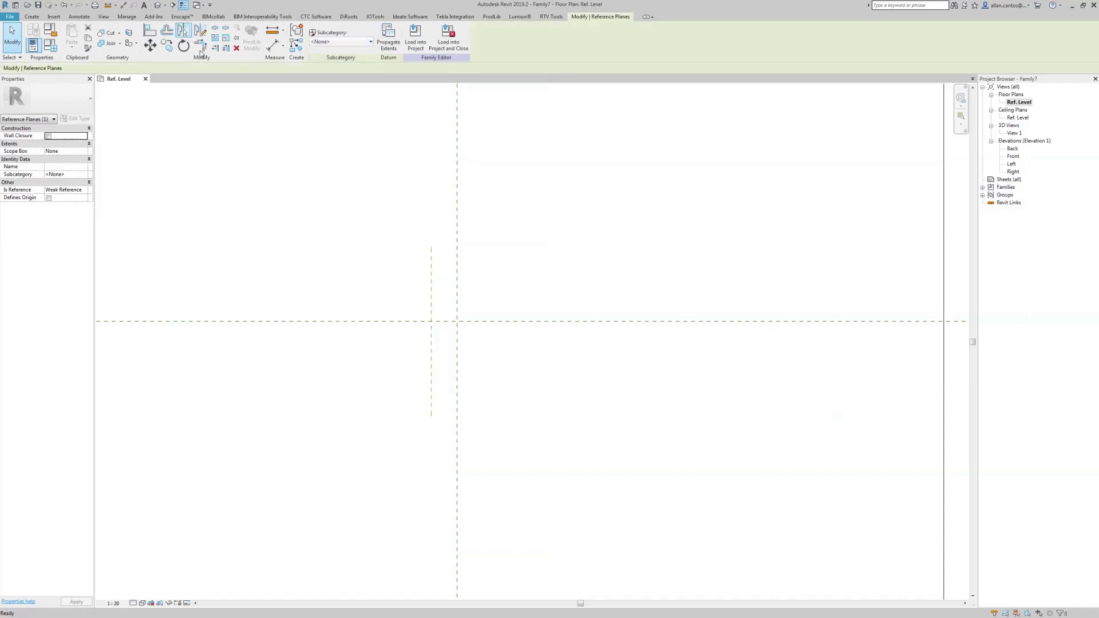
{"action": "left_click", "coordinate": [166, 45]}
{"action": "left_click", "coordinate": [458, 305]}
{"action": "left_click", "coordinate": [510, 304]}
{"action": "key", "text": "Escape"}
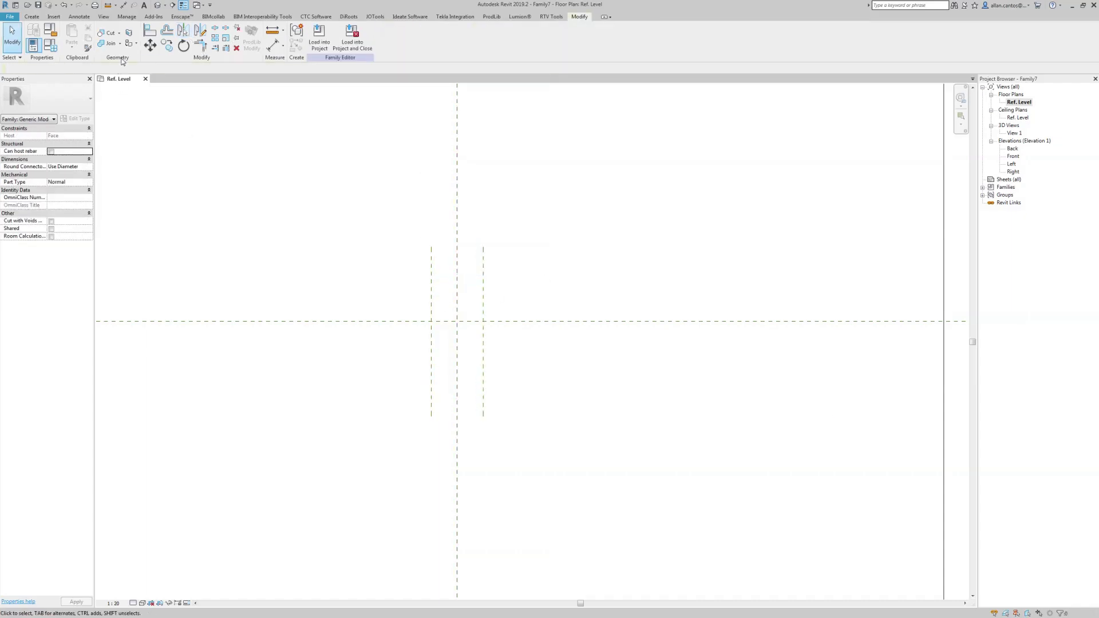
Step: Dimension the three vertical planes with EQ spacing plus a 129 overall dimension
{"action": "left_click", "coordinate": [272, 45]}
{"action": "left_click", "coordinate": [483, 286]}
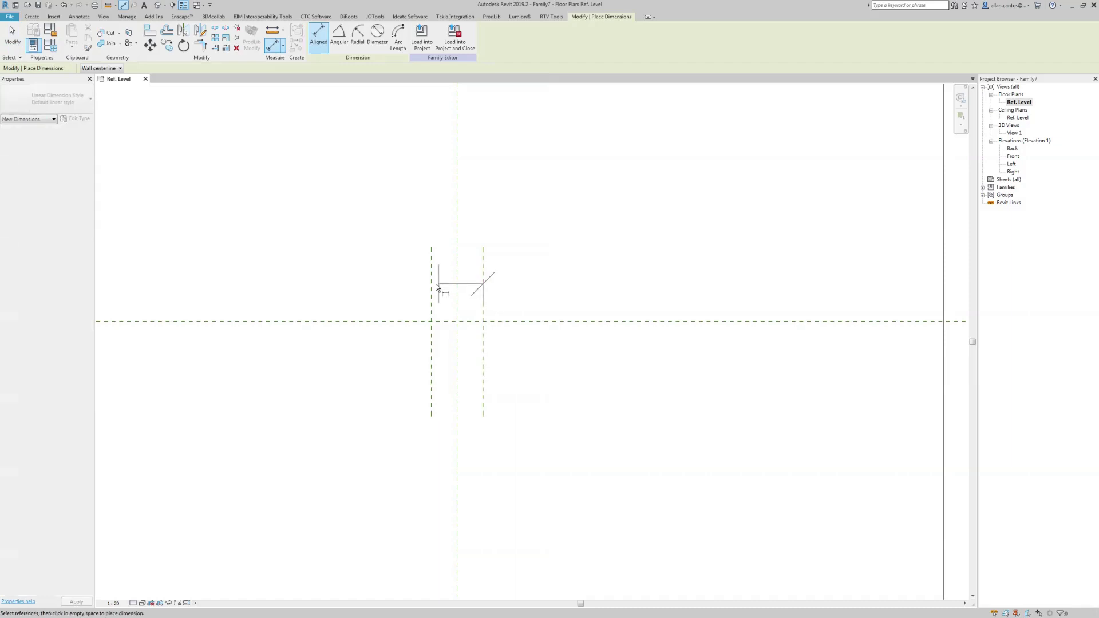
{"action": "left_click", "coordinate": [432, 287]}
{"action": "left_click", "coordinate": [457, 287]}
{"action": "left_click", "coordinate": [474, 229]}
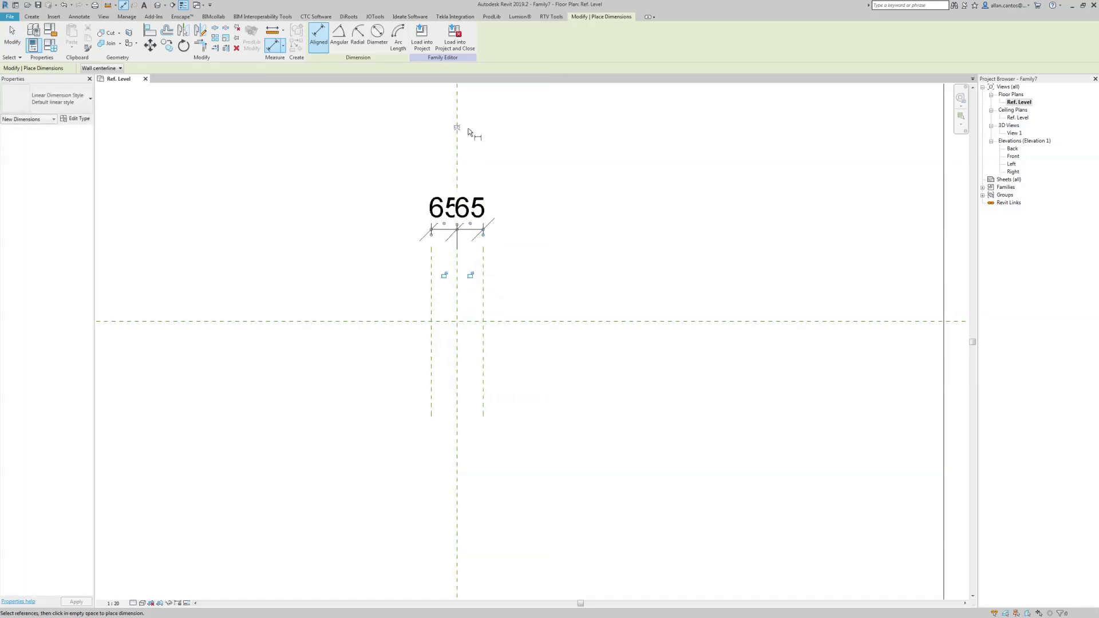
{"action": "left_click", "coordinate": [457, 128]}
{"action": "left_click", "coordinate": [433, 285]}
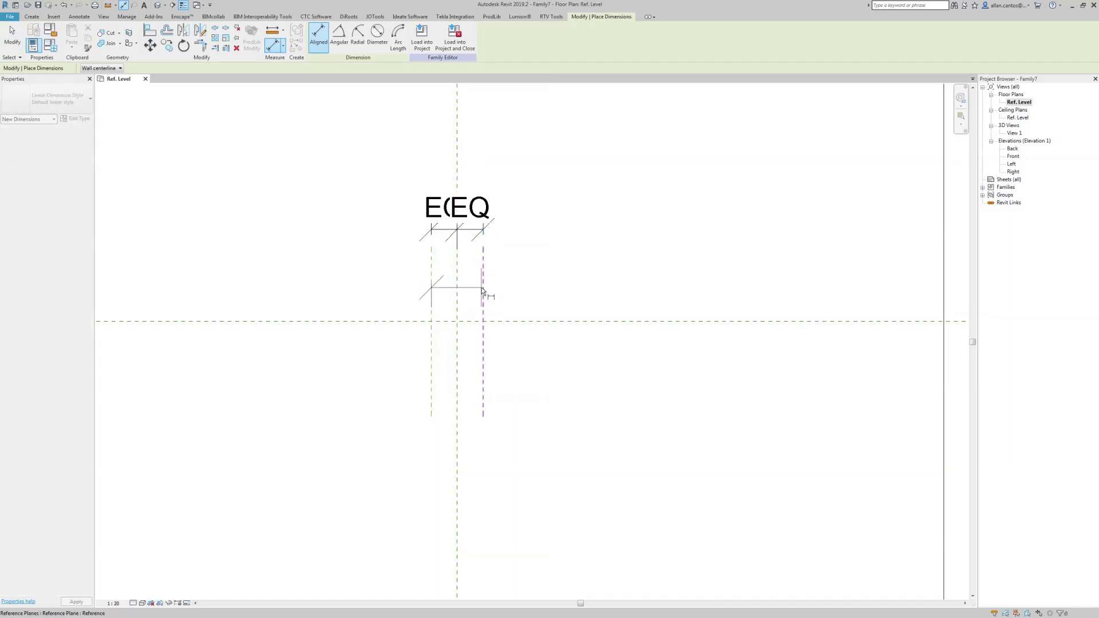
{"action": "left_click", "coordinate": [482, 288]}
{"action": "left_click", "coordinate": [504, 176]}
{"action": "key", "text": "Escape"}
{"action": "key", "text": "Escape"}
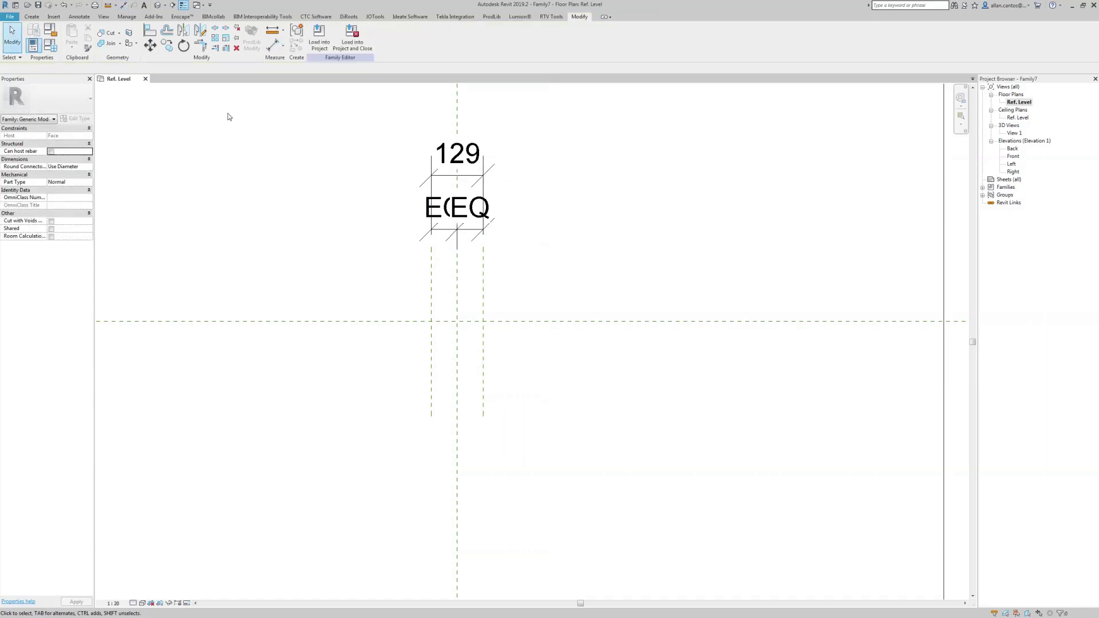
Step: Set the view scale to 1:5
{"action": "scroll", "coordinate": [343, 247], "scroll_direction": "down", "scroll_amount": 2}
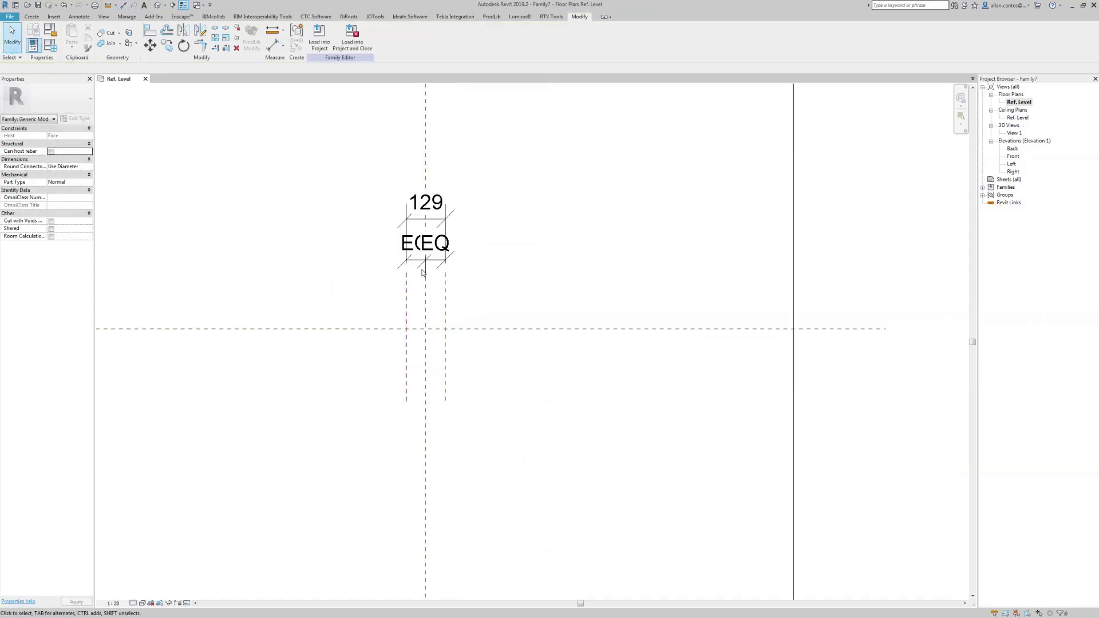
{"action": "left_click", "coordinate": [113, 604]}
{"action": "left_click", "coordinate": [122, 499]}
{"action": "scroll", "coordinate": [475, 287], "scroll_direction": "up", "scroll_amount": 2}
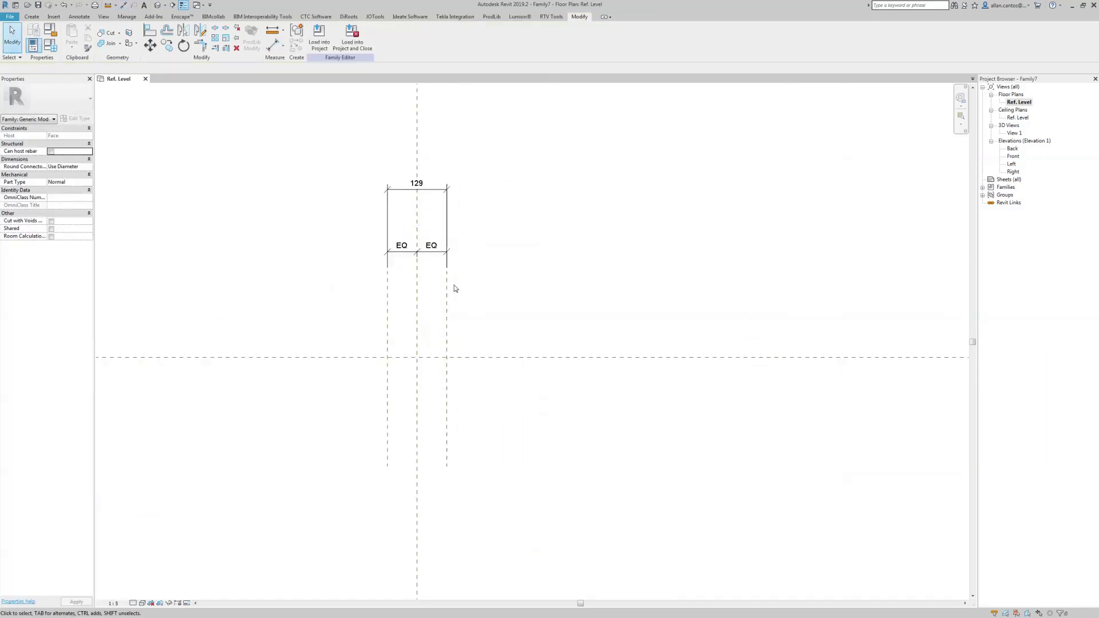
{"action": "scroll", "coordinate": [469, 295], "scroll_direction": "up", "scroll_amount": 1}
{"action": "middle_click_drag", "start_coordinate": [484, 302], "coordinate": [449, 313]}
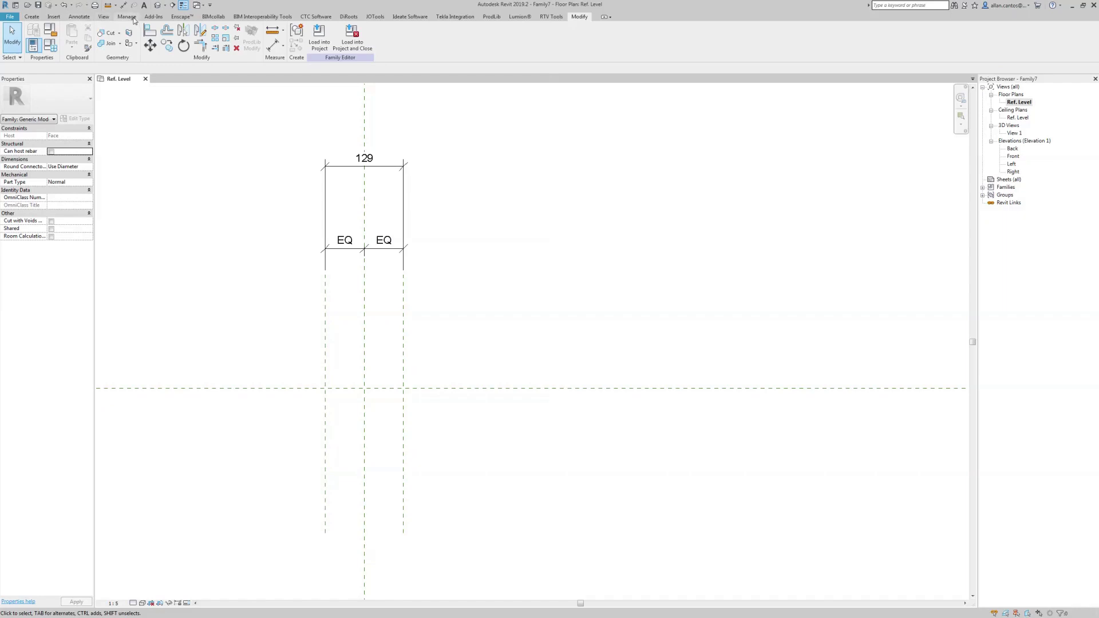
Step: Create a new Shared_Parameters.txt file and load it as the shared parameter file
{"action": "left_click", "coordinate": [128, 17]}
{"action": "left_click", "coordinate": [102, 53]}
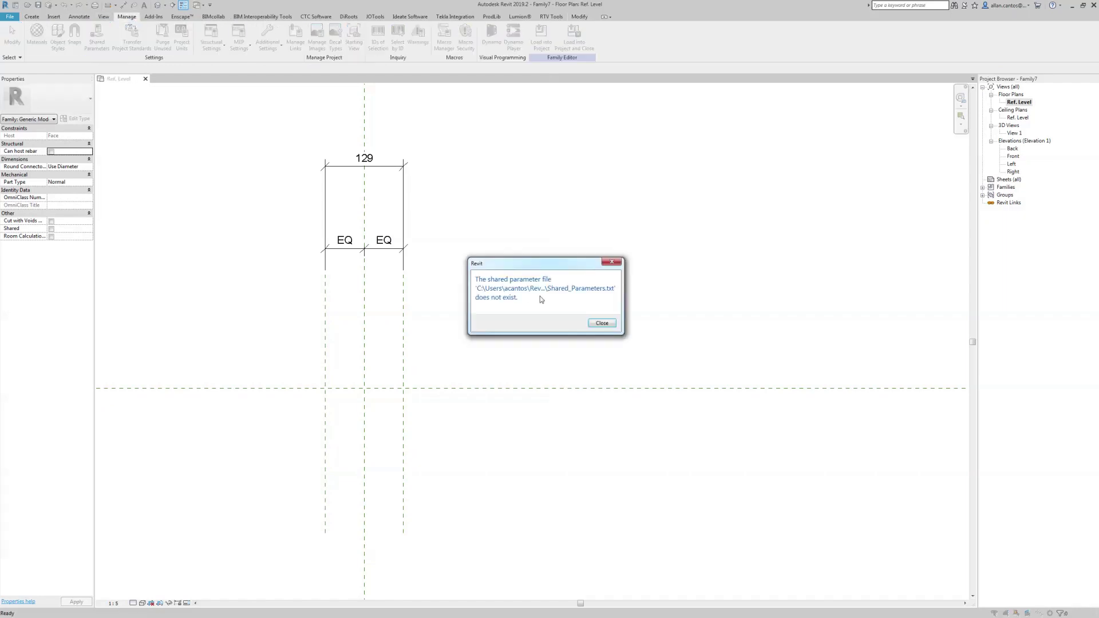
{"action": "left_click", "coordinate": [592, 324]}
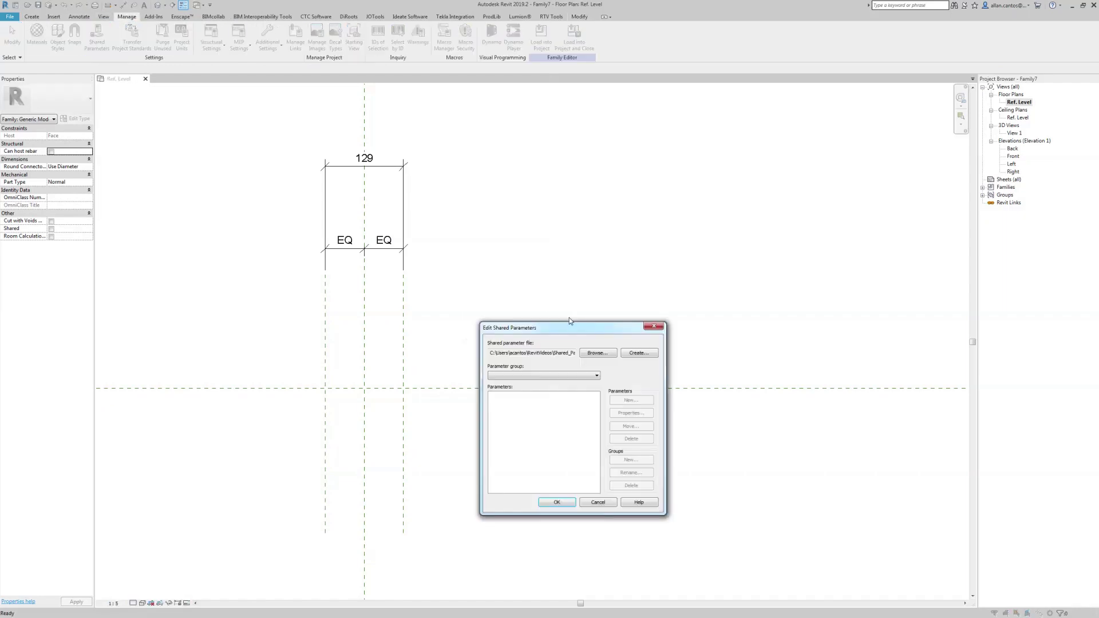
{"action": "left_click", "coordinate": [597, 353]}
{"action": "right_click", "coordinate": [388, 293]}
{"action": "mouse_move", "coordinate": [407, 415]}
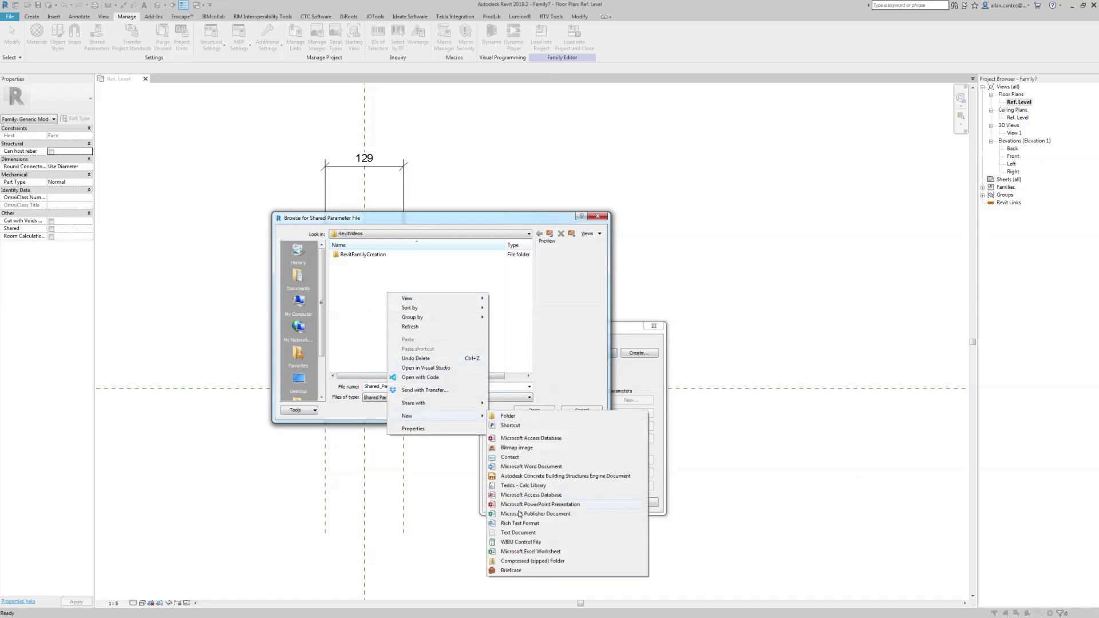
{"action": "left_click", "coordinate": [511, 534]}
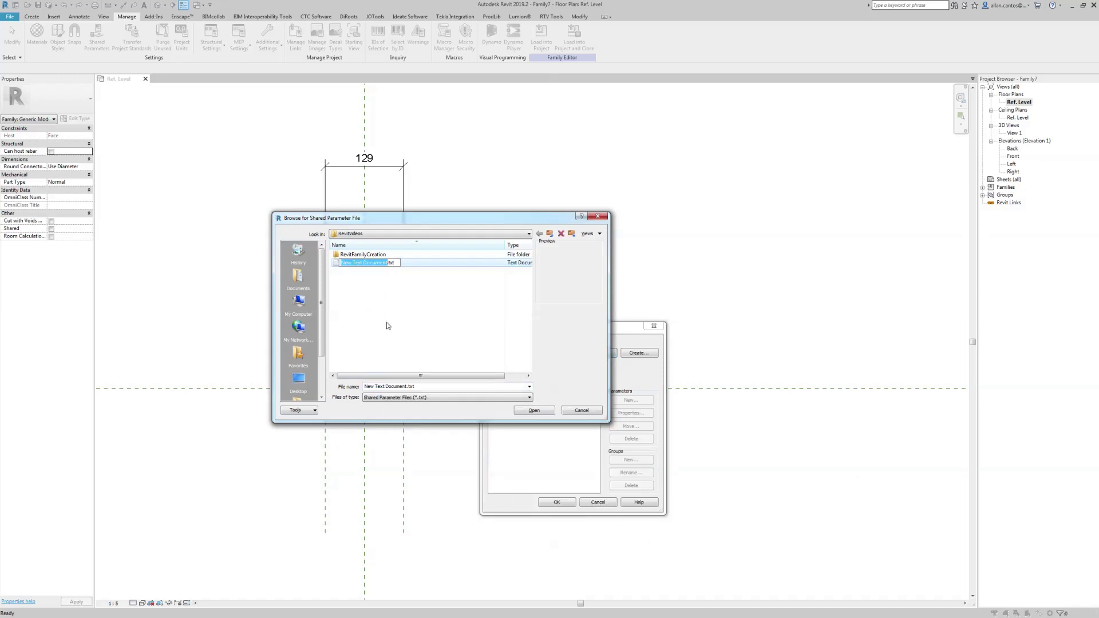
{"action": "type", "text": "Shared"}
{"action": "type", "text": "_Paramet"}
{"action": "type", "text": "ers"}
{"action": "left_click", "coordinate": [534, 411]}
{"action": "left_click", "coordinate": [535, 412]}
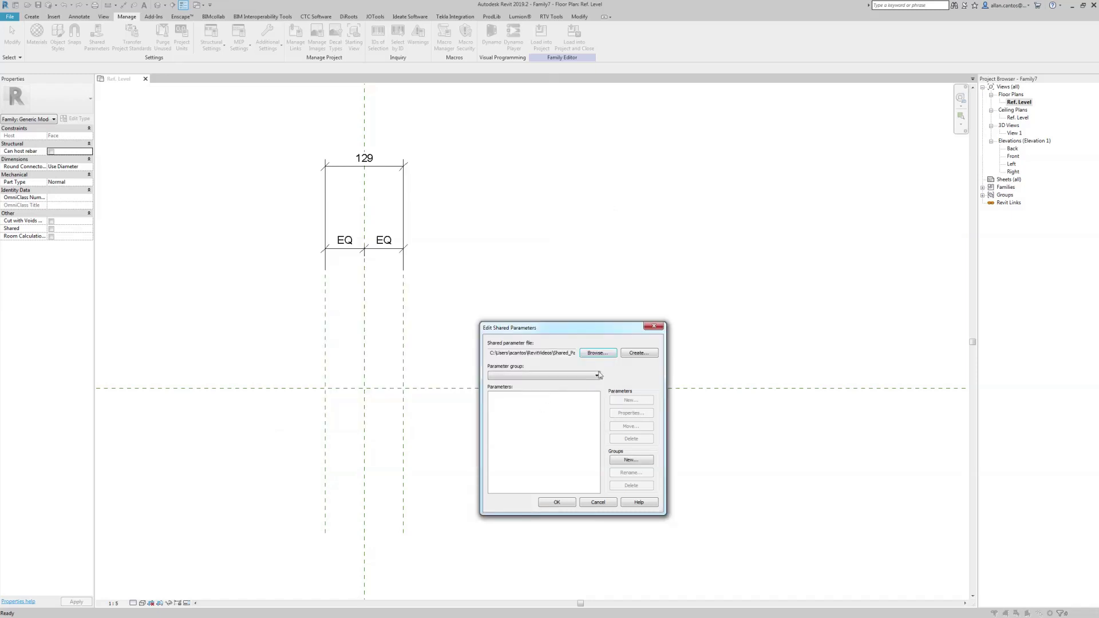
Step: Create the shared parameter group Revit_Family_Fixing_Parameters
{"action": "left_click", "coordinate": [638, 461]}
{"action": "left_click_drag", "start_coordinate": [484, 430], "coordinate": [484, 443]}
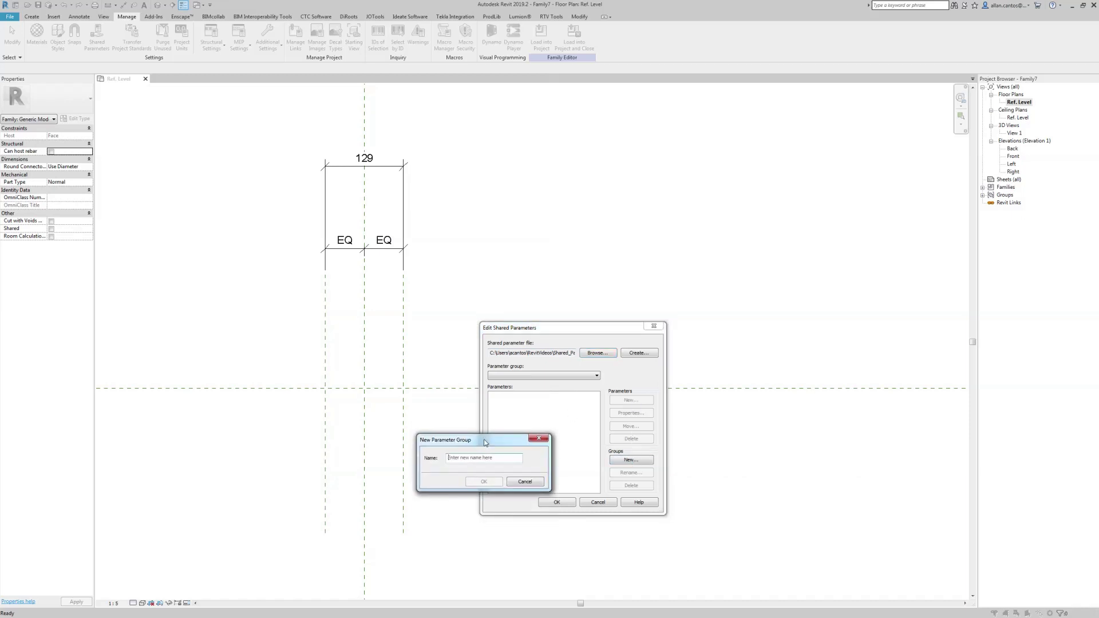
{"action": "left_click", "coordinate": [474, 460]}
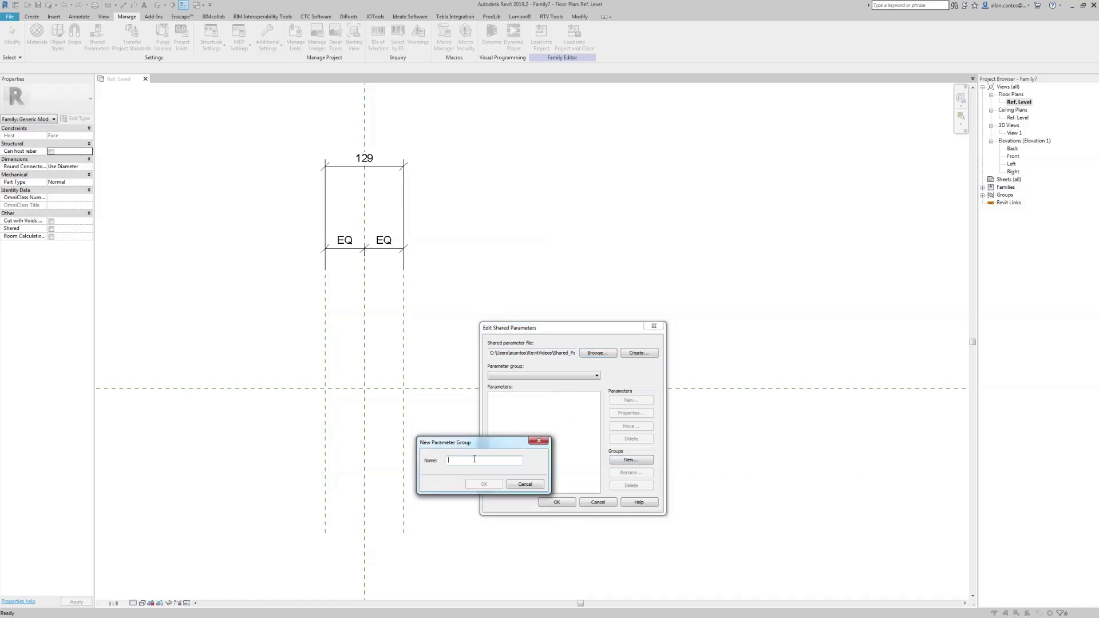
{"action": "type", "text": "Revit_F"}
{"action": "type", "text": "amilky"}
{"action": "type", "text": "Parameters"}
{"action": "left_click", "coordinate": [485, 485]}
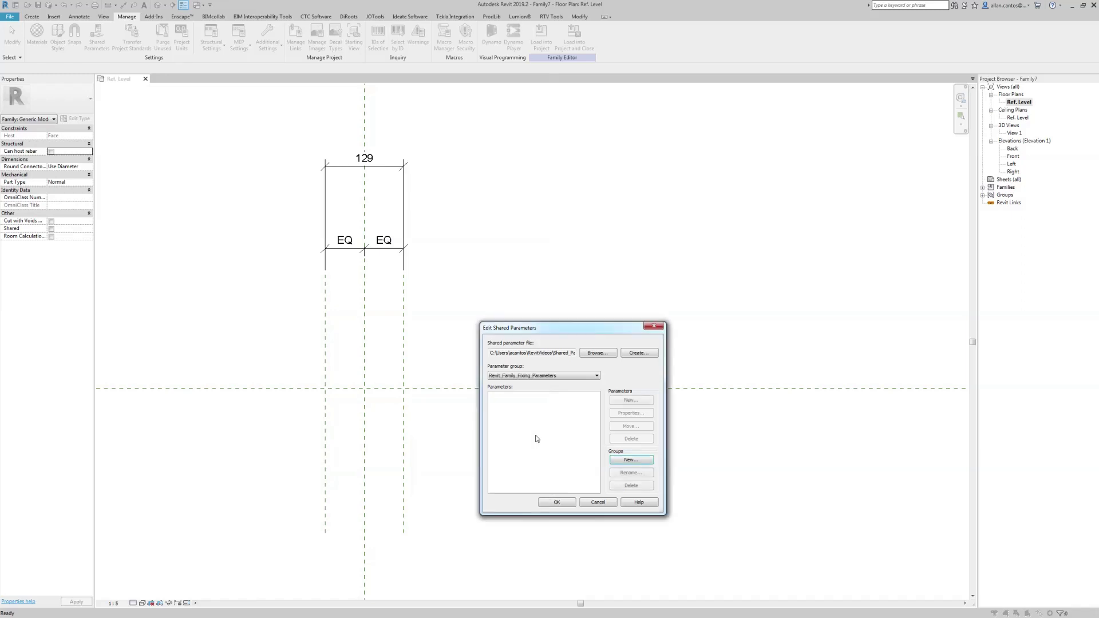
Step: Add Slotted_Hole_Cut_Width, _Length and _Thickness length parameters and accept the edits
{"action": "left_click", "coordinate": [635, 401]}
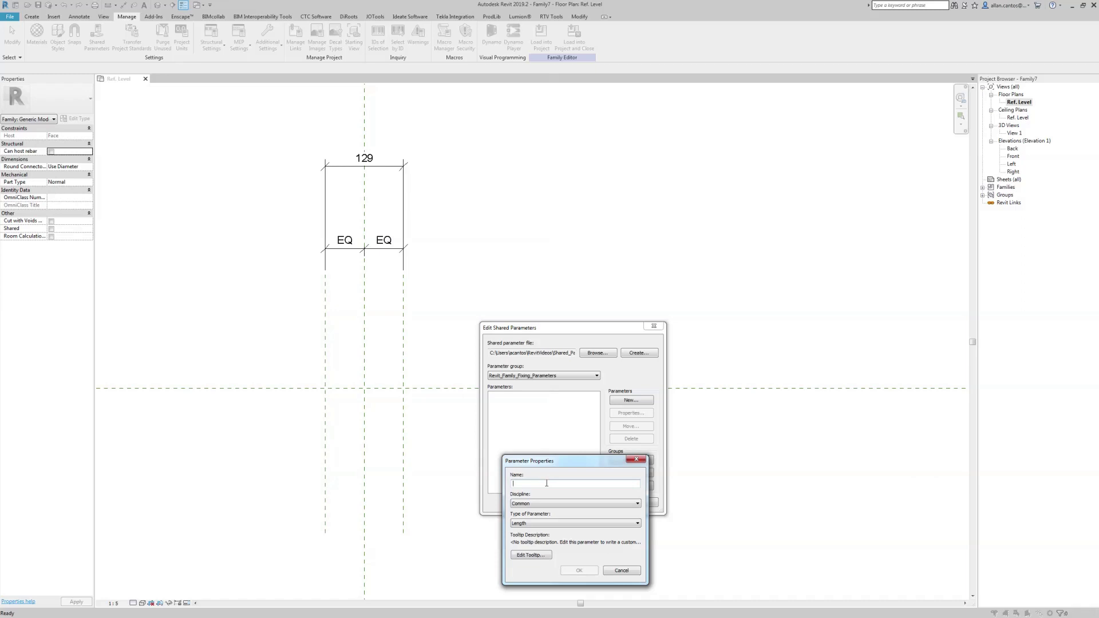
{"action": "type", "text": "Slotted_Hole_Cut_Width"}
{"action": "left_click", "coordinate": [580, 570]}
{"action": "left_click", "coordinate": [631, 400]}
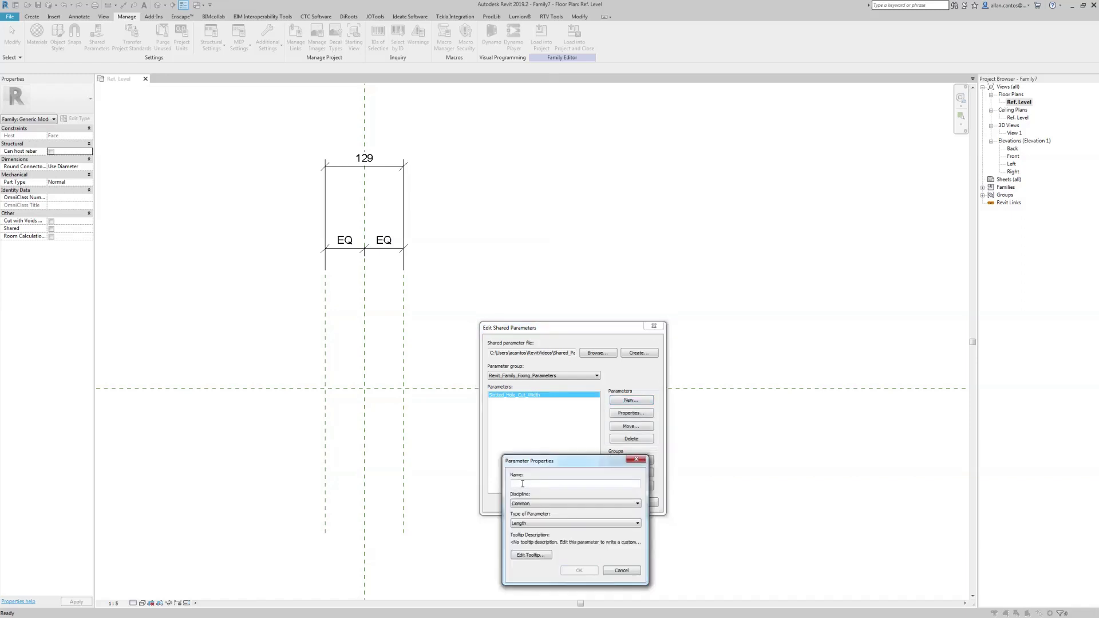
{"action": "type", "text": "Slotted_Hole_Cut_Length"}
{"action": "left_click", "coordinate": [578, 571]}
{"action": "left_click", "coordinate": [632, 401]}
{"action": "type", "text": "lo"}
{"action": "left_click", "coordinate": [578, 571]}
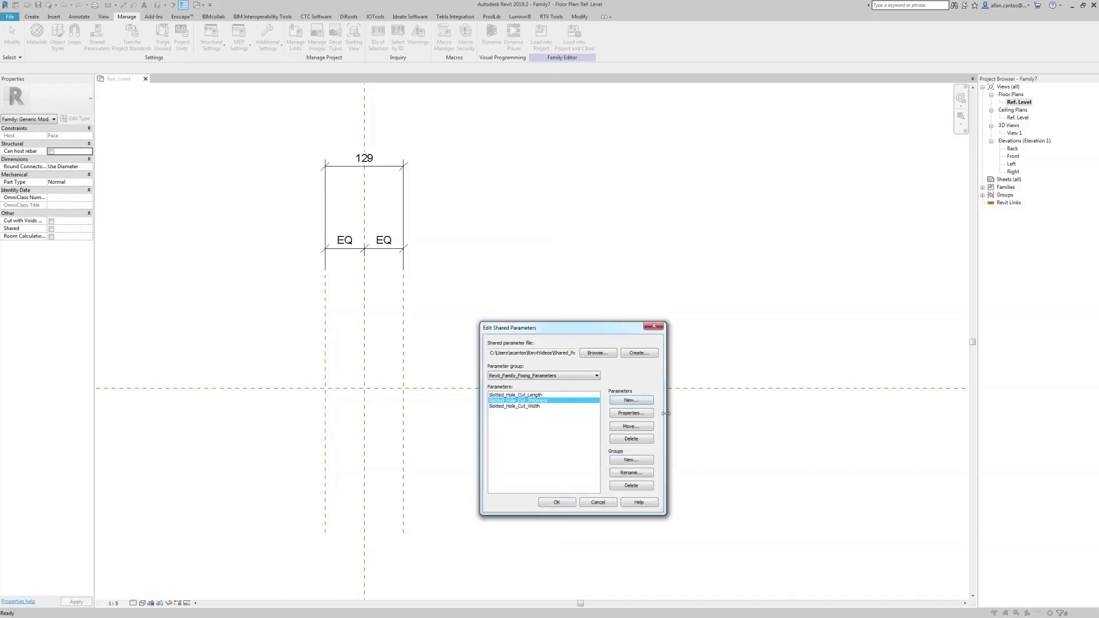
{"action": "left_click", "coordinate": [559, 503]}
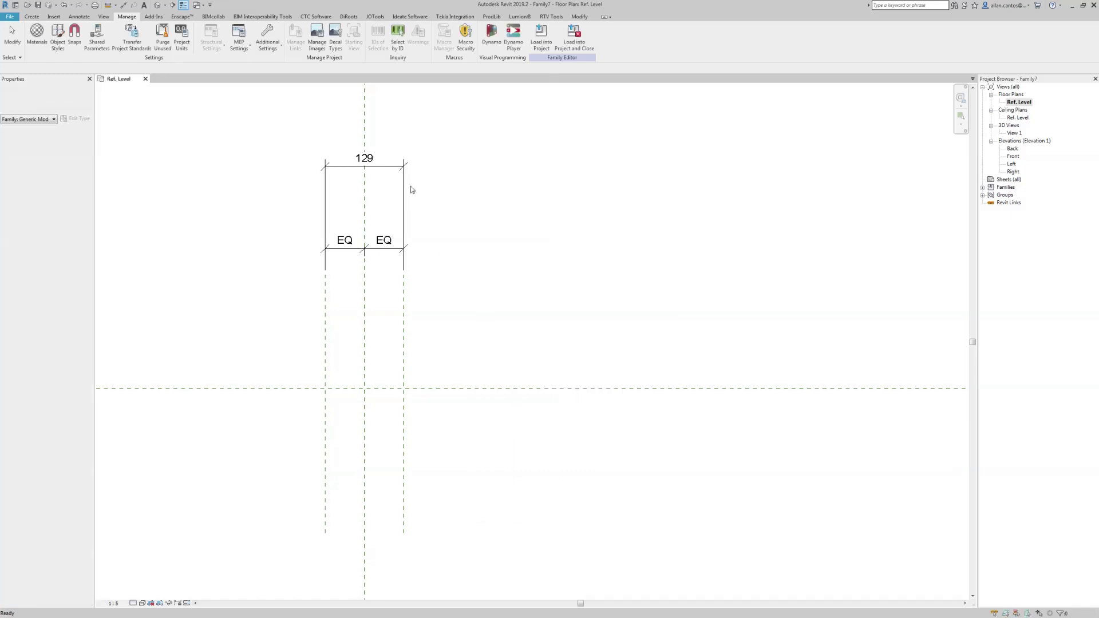
Step: Label the 129 dimension with the shared parameter Slotted_Hole_Cut_Width
{"action": "left_click", "coordinate": [383, 167]}
{"action": "left_click", "coordinate": [400, 36]}
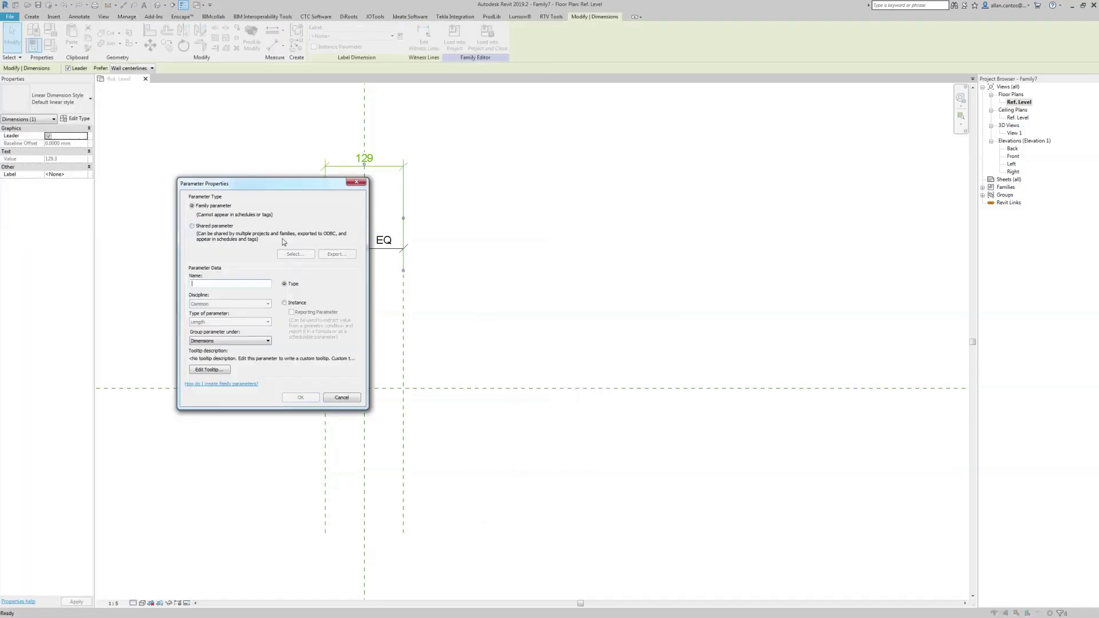
{"action": "left_click", "coordinate": [210, 228]}
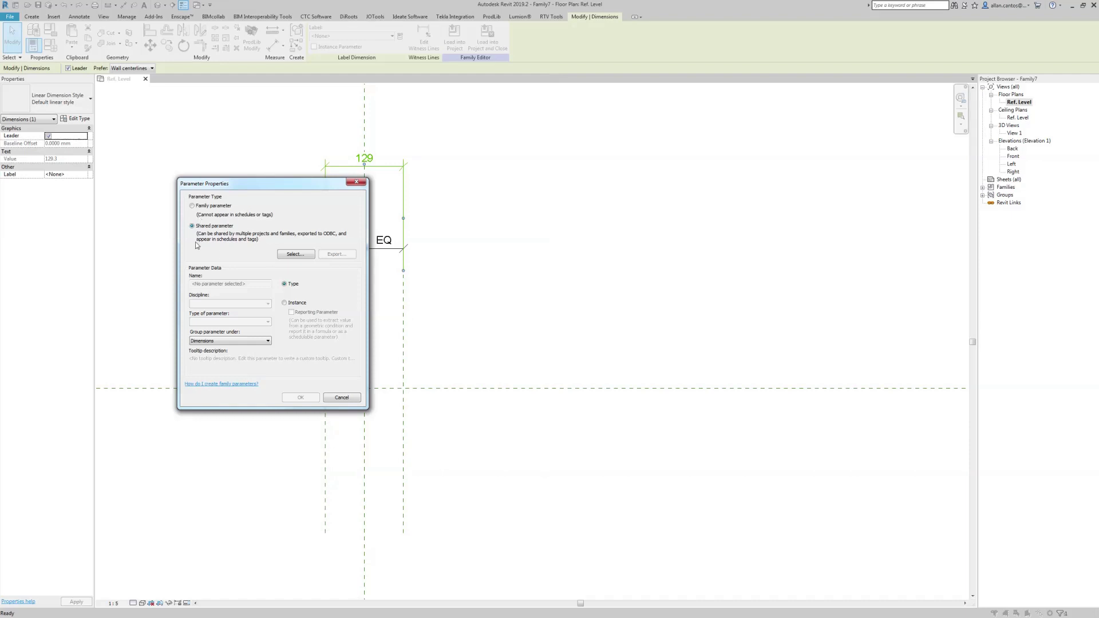
{"action": "left_click", "coordinate": [292, 256]}
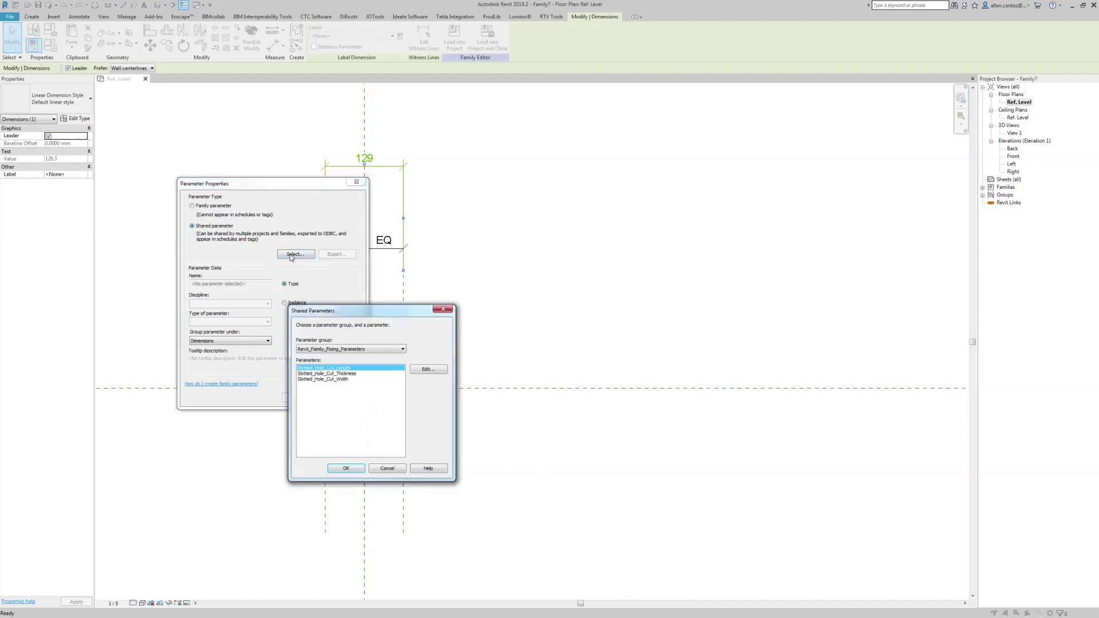
{"action": "left_click", "coordinate": [347, 381]}
{"action": "left_click", "coordinate": [354, 470]}
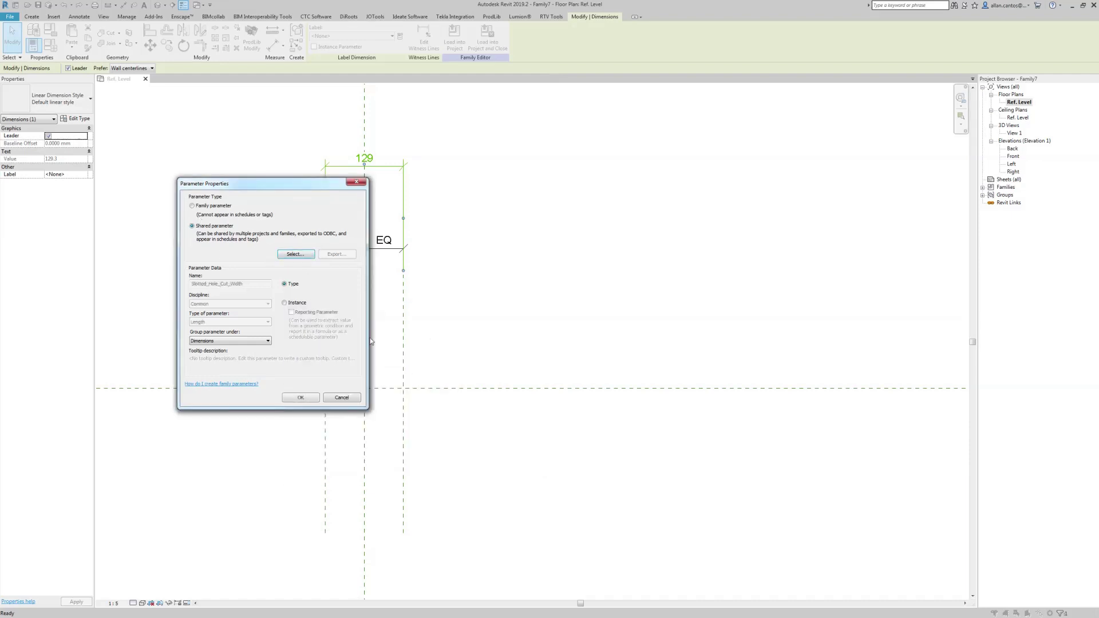
{"action": "left_click", "coordinate": [297, 399]}
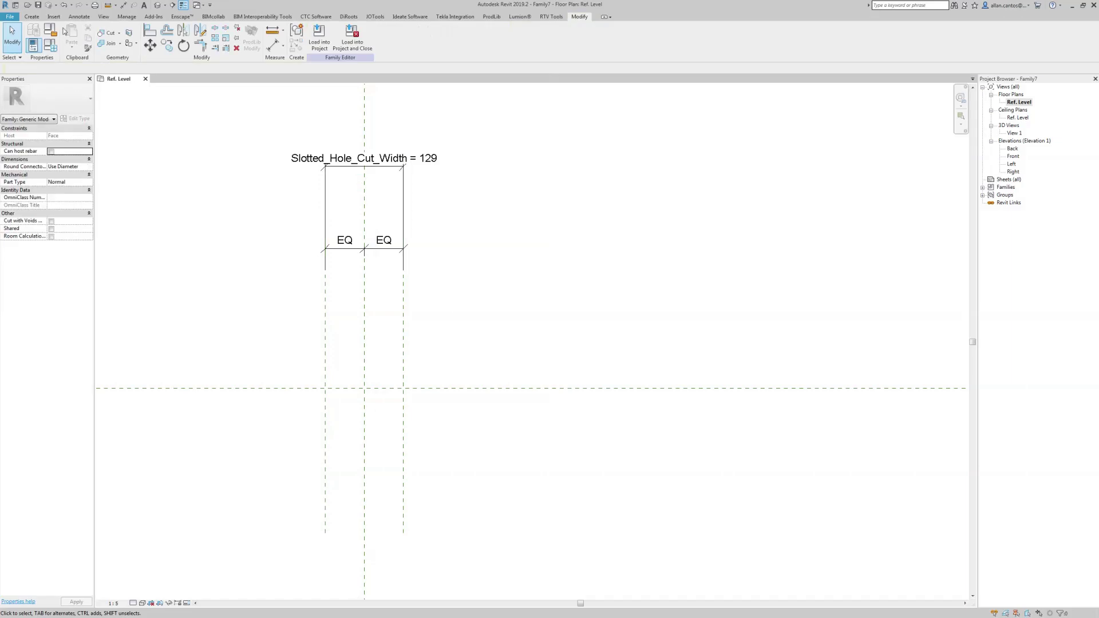
{"action": "left_click", "coordinate": [32, 17]}
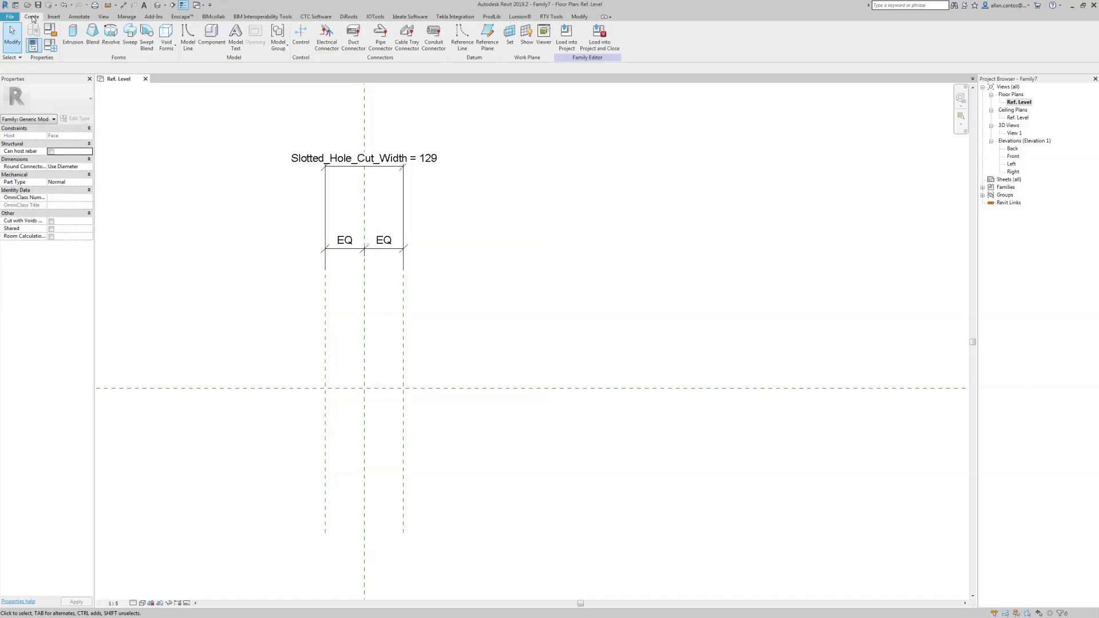
Step: Draw a short horizontal reference plane above centre and copy it just below
{"action": "left_click", "coordinate": [488, 49]}
{"action": "left_click", "coordinate": [269, 288]}
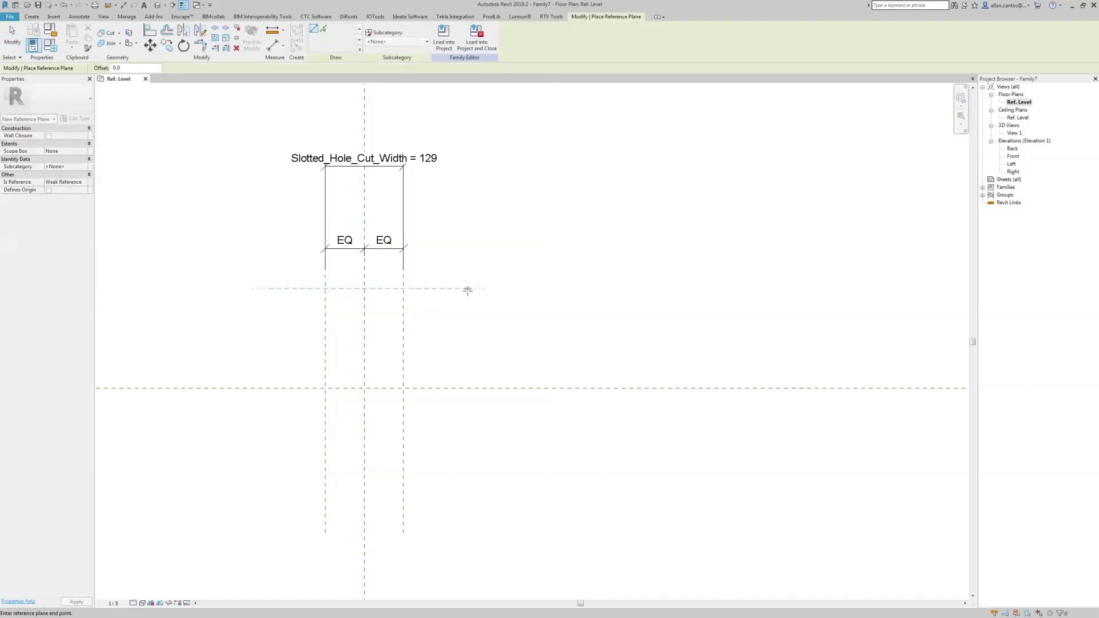
{"action": "left_click", "coordinate": [468, 289]}
{"action": "key", "text": "Escape"}
{"action": "key", "text": "c"}
{"action": "key", "text": "o"}
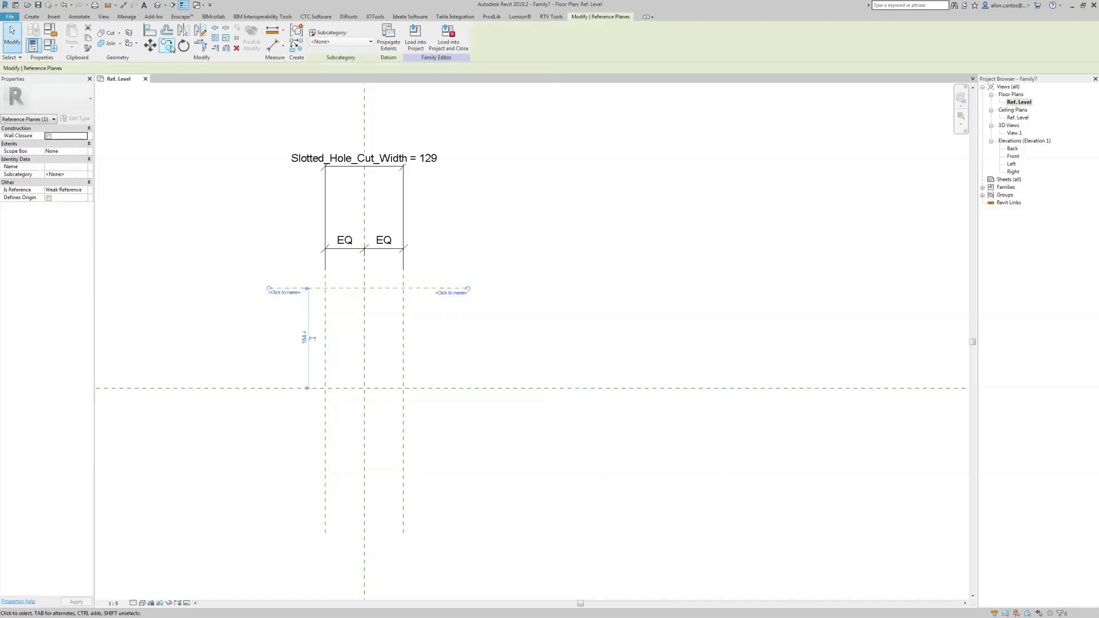
{"action": "left_click", "coordinate": [434, 288]}
{"action": "left_click", "coordinate": [435, 310]}
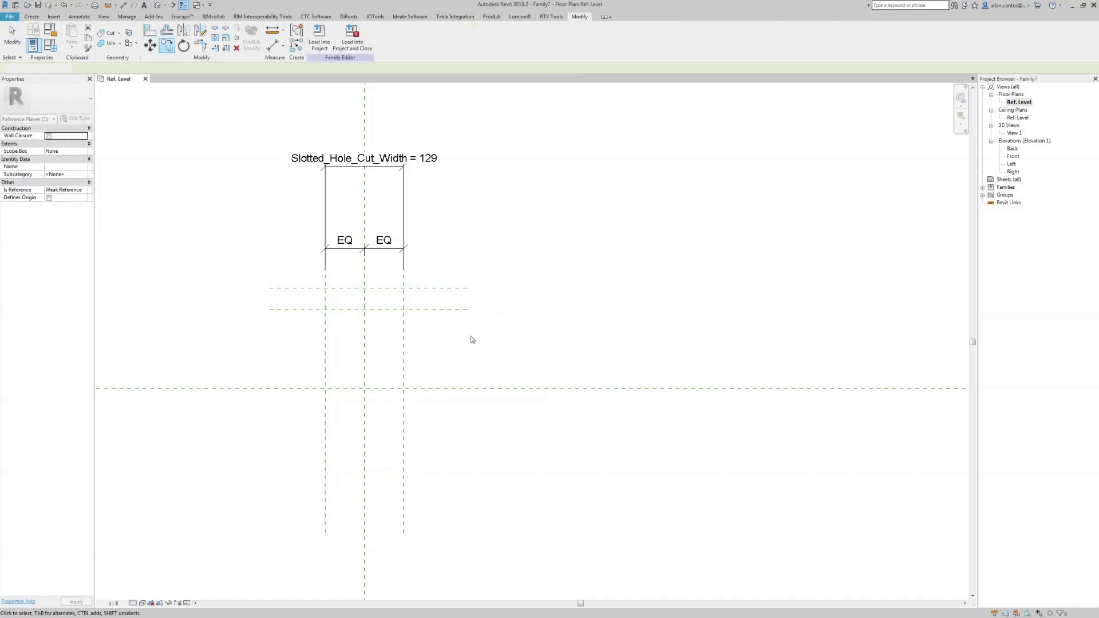
Step: Mirror both short planes about the horizontal centre reference plane
{"action": "left_click_drag", "start_coordinate": [476, 342], "coordinate": [448, 262]}
{"action": "left_click", "coordinate": [185, 32]}
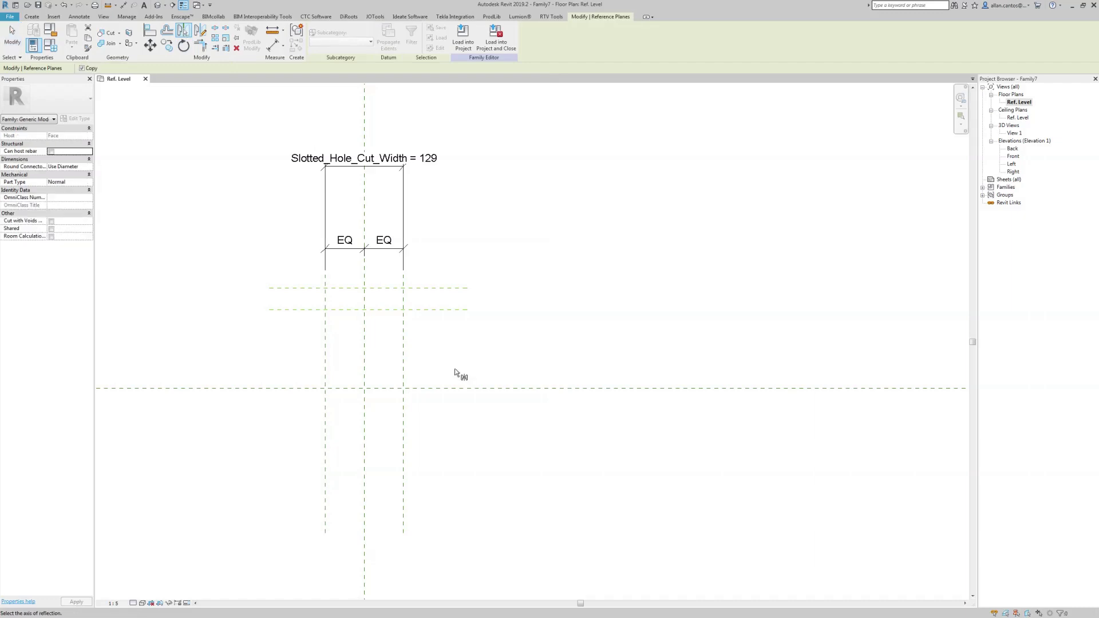
{"action": "left_click", "coordinate": [444, 388]}
{"action": "scroll", "coordinate": [584, 360], "scroll_direction": "down", "scroll_amount": 2}
{"action": "scroll", "coordinate": [457, 360], "scroll_direction": "up", "scroll_amount": 2}
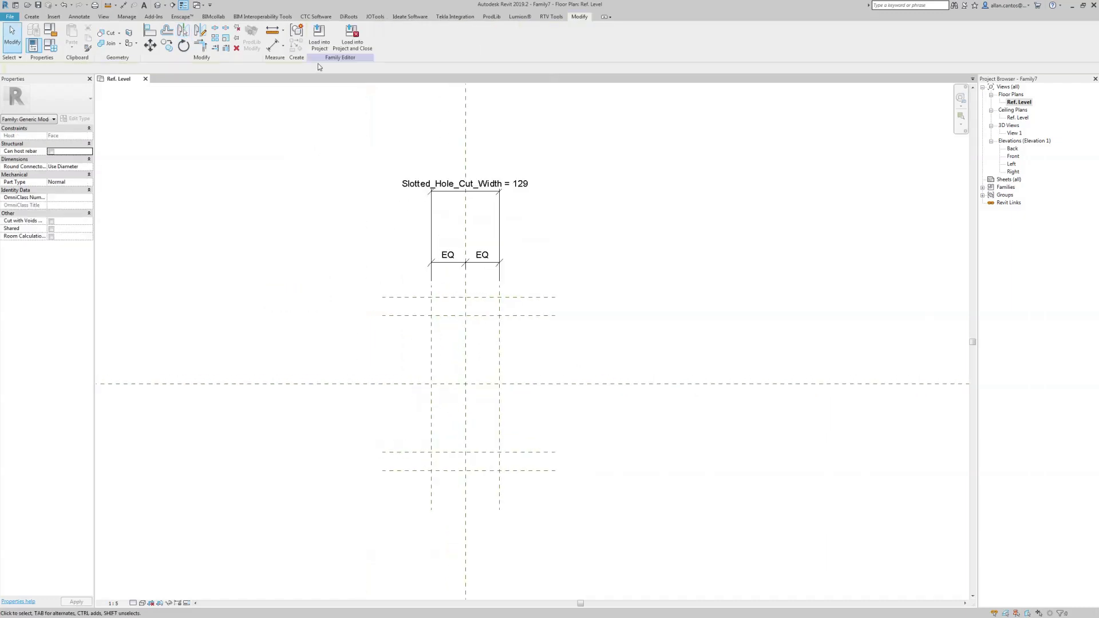
Step: Dimension the outer horizontal planes EQ about the centre with a 329 overall dimension
{"action": "key", "text": "d"}
{"action": "key", "text": "i"}
{"action": "left_click", "coordinate": [418, 470]}
{"action": "left_click", "coordinate": [415, 297]}
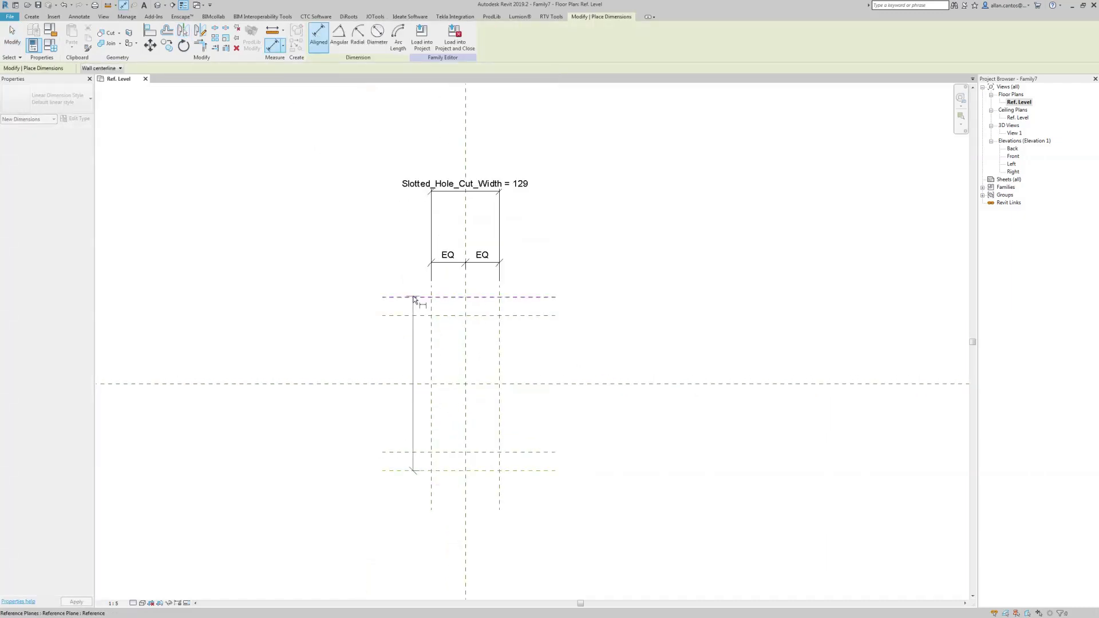
{"action": "left_click", "coordinate": [389, 384]}
{"action": "left_click", "coordinate": [362, 360]}
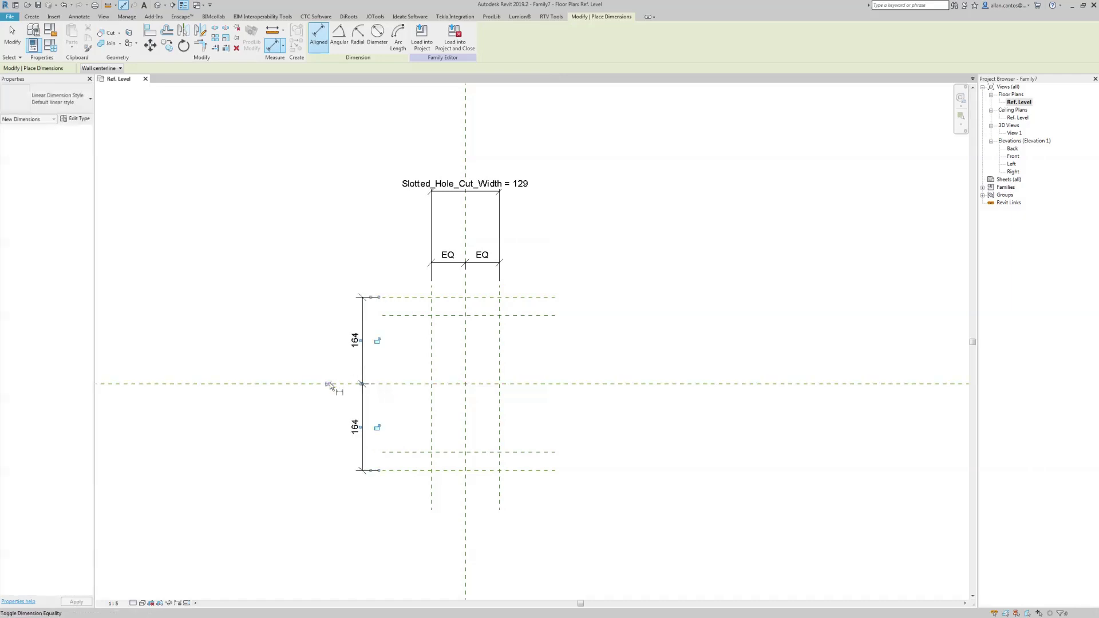
{"action": "left_click", "coordinate": [330, 383]}
{"action": "left_click", "coordinate": [399, 298]}
{"action": "left_click", "coordinate": [410, 470]}
{"action": "left_click", "coordinate": [337, 462]}
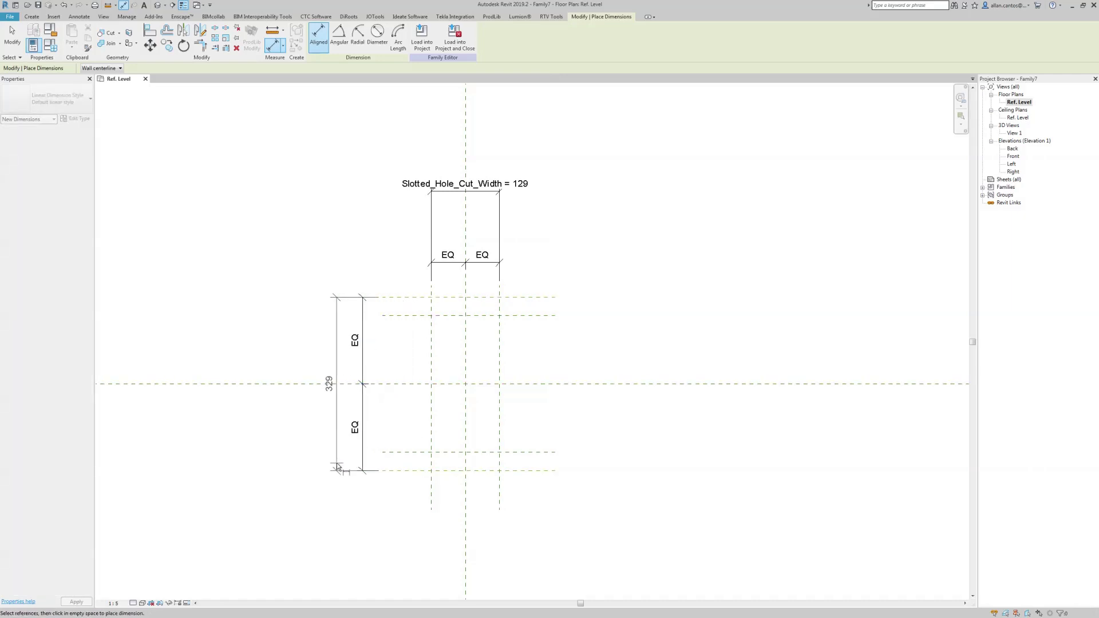
{"action": "key", "text": "Escape"}
{"action": "key", "text": "Escape"}
Step: Label the 329 dimension with the shared parameter Slotted_Hole_Cut_Length
{"action": "left_click", "coordinate": [339, 367]}
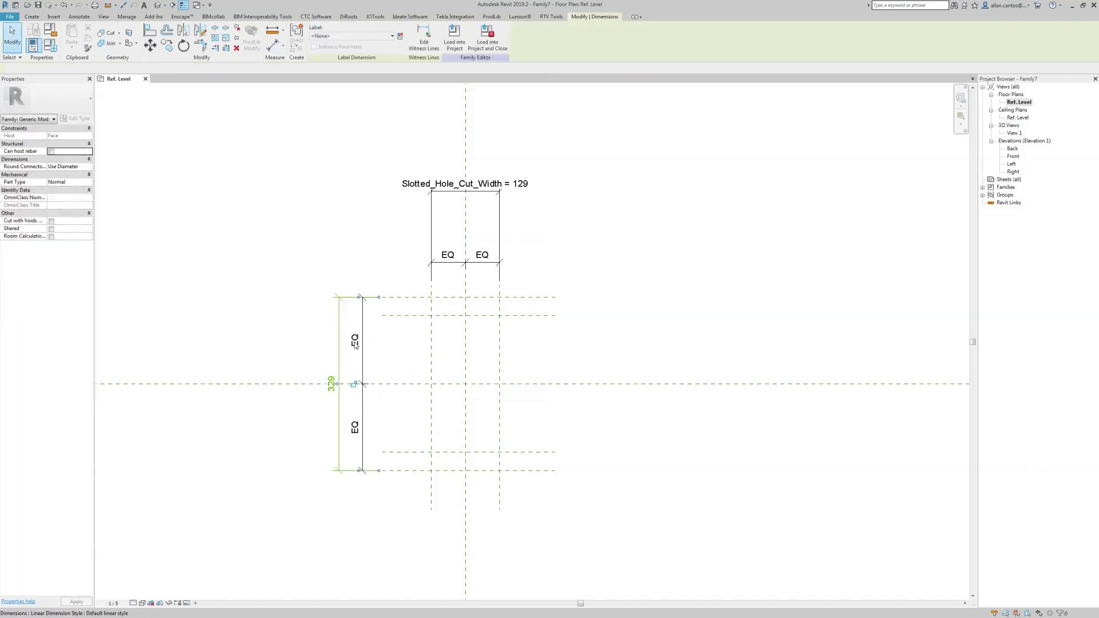
{"action": "left_click", "coordinate": [400, 36]}
{"action": "left_click", "coordinate": [212, 226]}
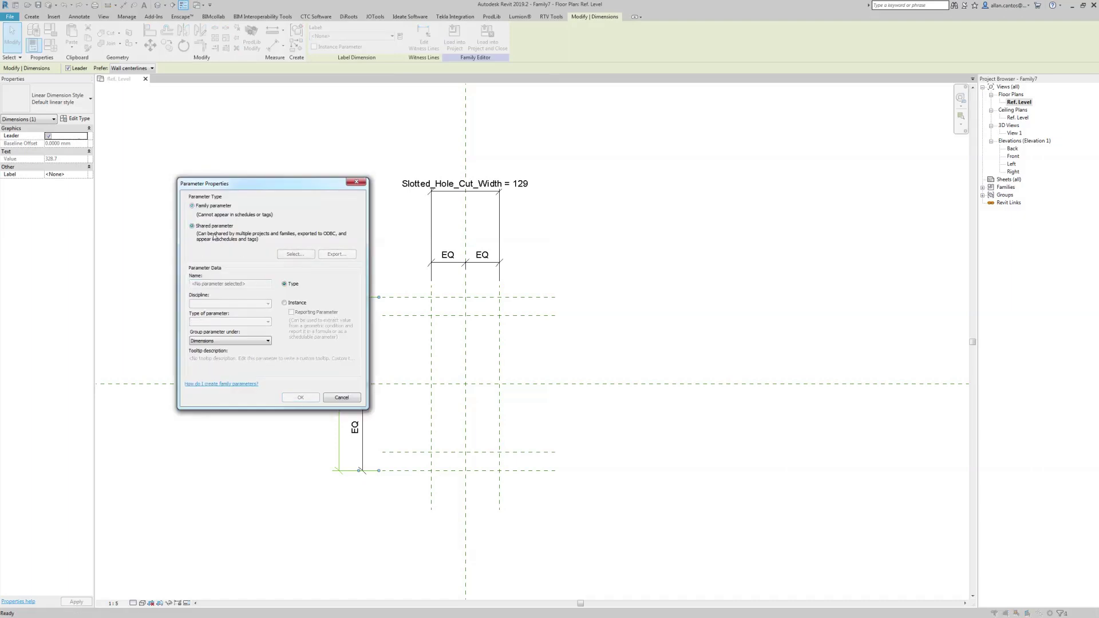
{"action": "left_click", "coordinate": [292, 257]}
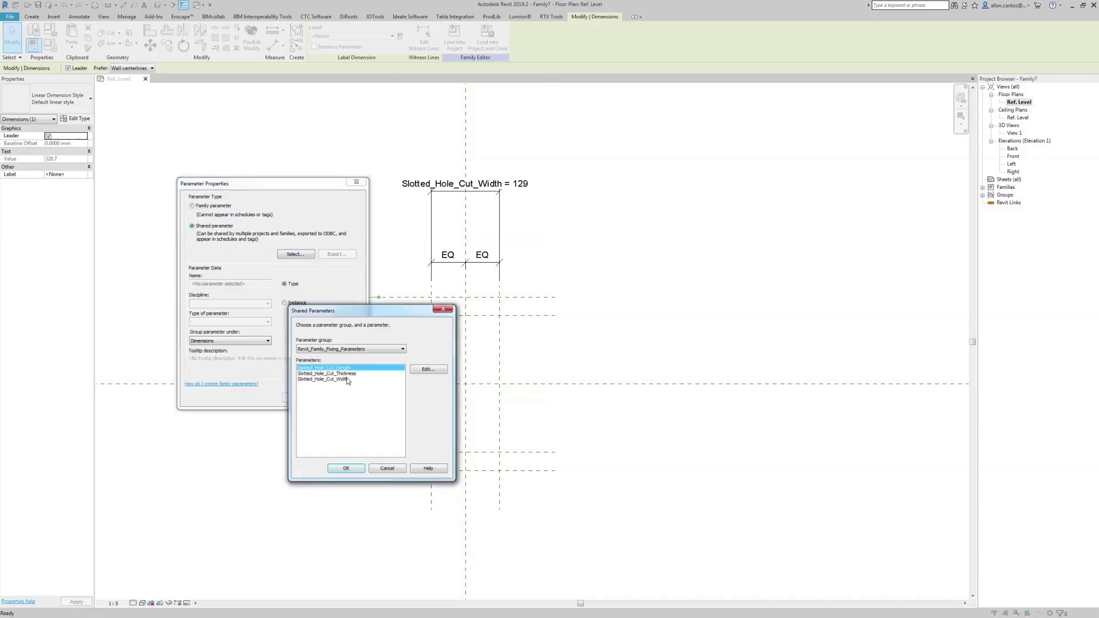
{"action": "left_click", "coordinate": [348, 468]}
{"action": "left_click", "coordinate": [303, 398]}
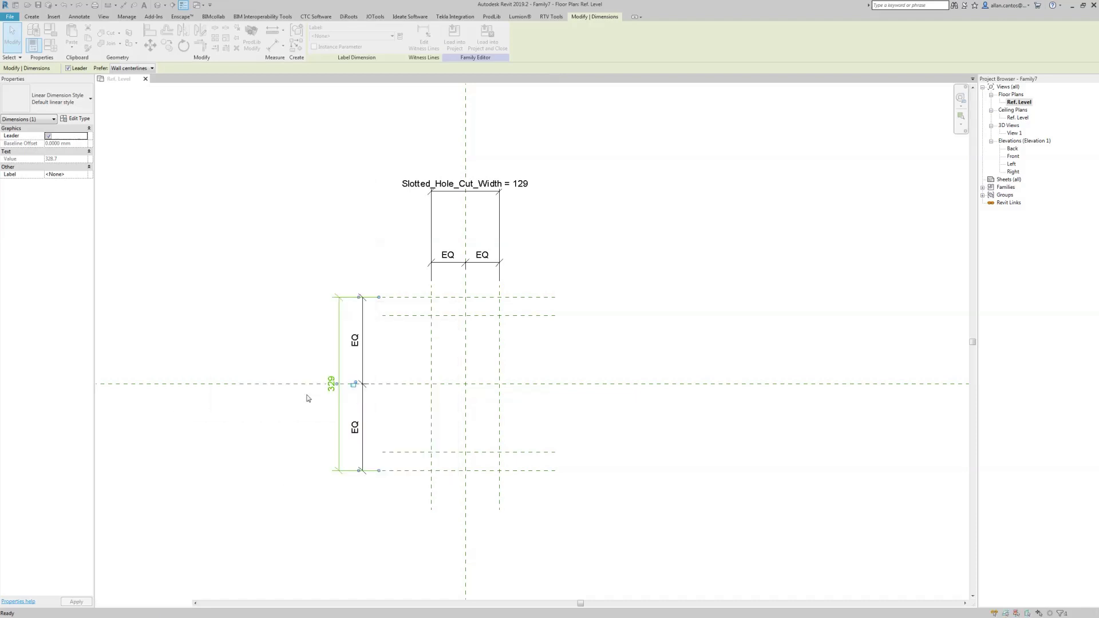
{"action": "left_click", "coordinate": [617, 337]}
{"action": "scroll", "coordinate": [522, 424], "scroll_direction": "up", "scroll_amount": 2}
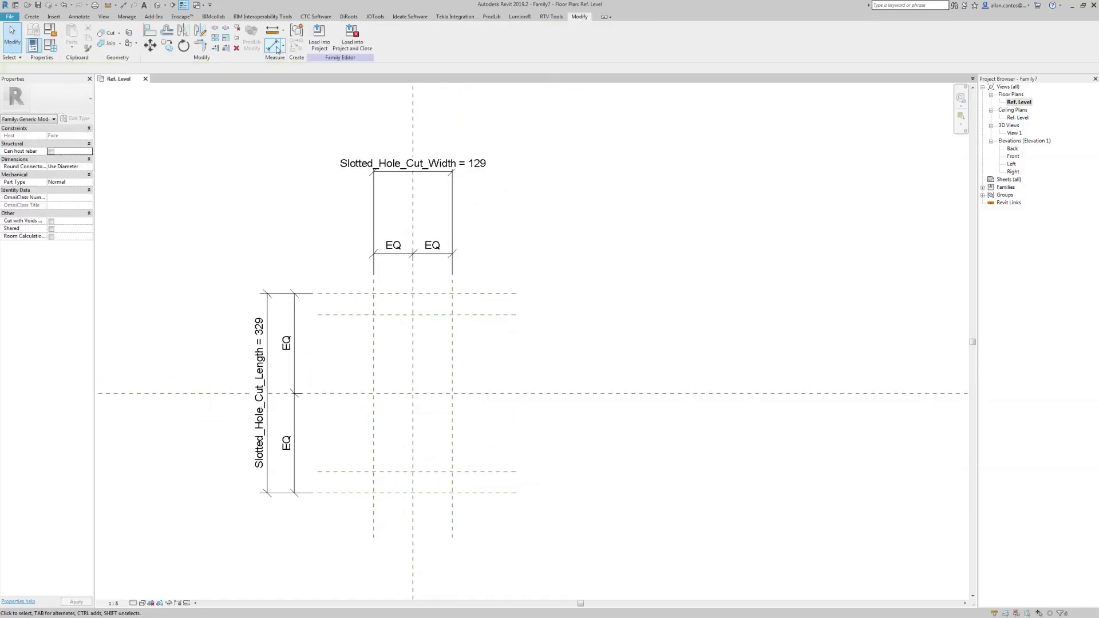
{"action": "left_click", "coordinate": [277, 49]}
Step: Dimension the inner horizontal planes EQ about the centre with a 259 overall dimension
{"action": "left_click", "coordinate": [503, 314]}
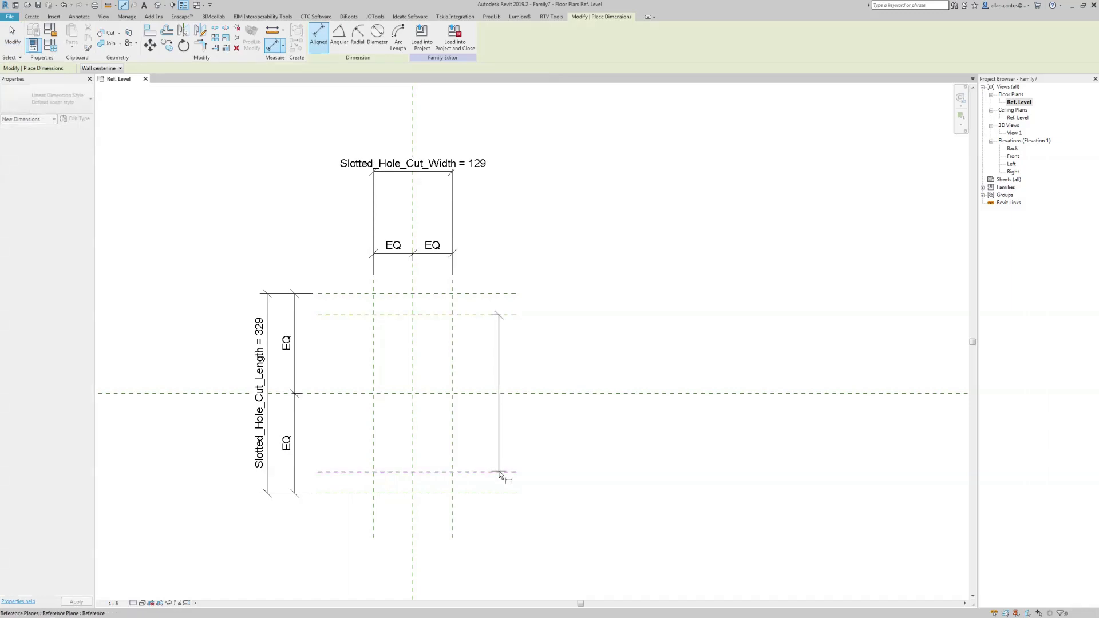
{"action": "left_click", "coordinate": [500, 472]}
{"action": "left_click", "coordinate": [524, 392]}
{"action": "left_click", "coordinate": [563, 403]}
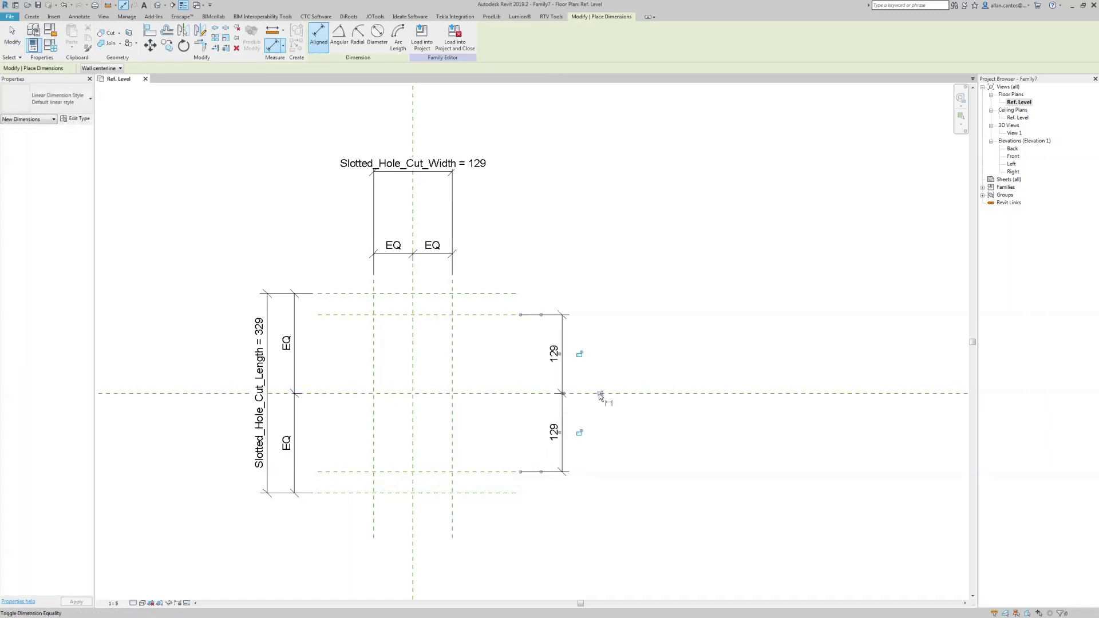
{"action": "left_click", "coordinate": [599, 394]}
{"action": "left_click", "coordinate": [503, 314]}
{"action": "left_click", "coordinate": [507, 472]}
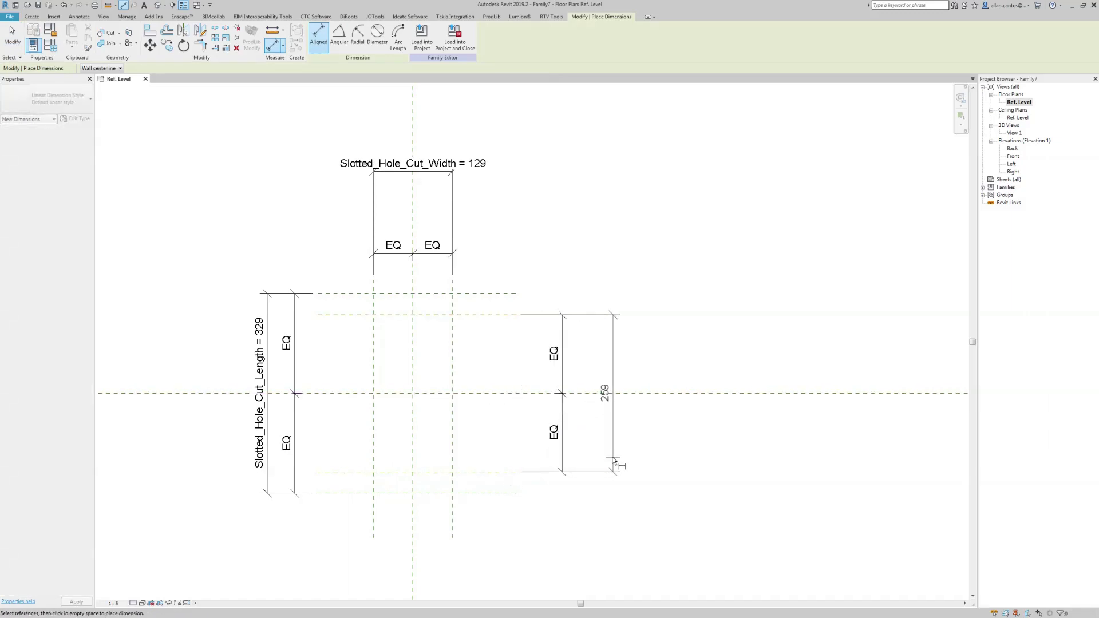
{"action": "left_click", "coordinate": [596, 417]}
{"action": "key", "text": "Escape"}
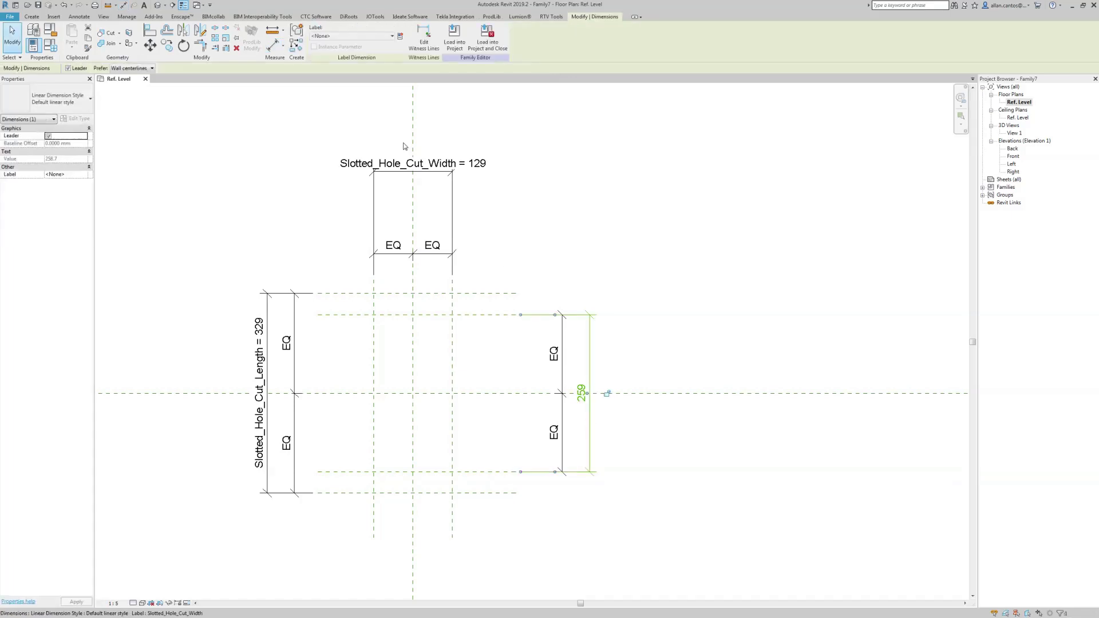
Step: Label the 259 dimension with a new family parameter named Length
{"action": "left_click", "coordinate": [402, 36]}
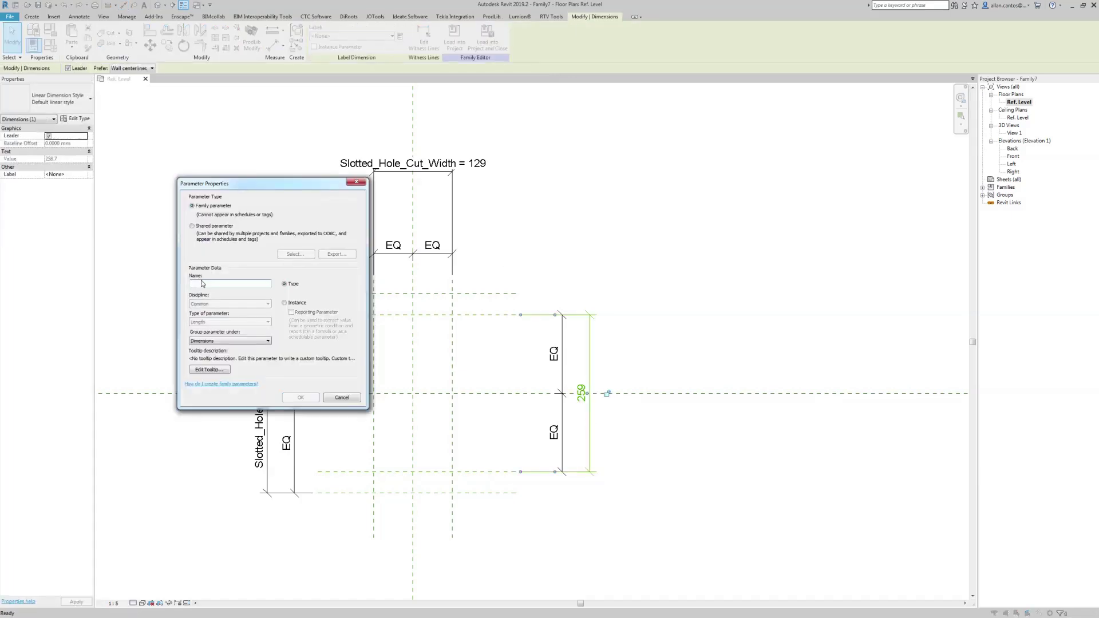
{"action": "type", "text": "Length"}
{"action": "left_click", "coordinate": [294, 399]}
{"action": "left_click", "coordinate": [668, 334]}
{"action": "scroll", "coordinate": [442, 409], "scroll_direction": "down", "scroll_amount": 1}
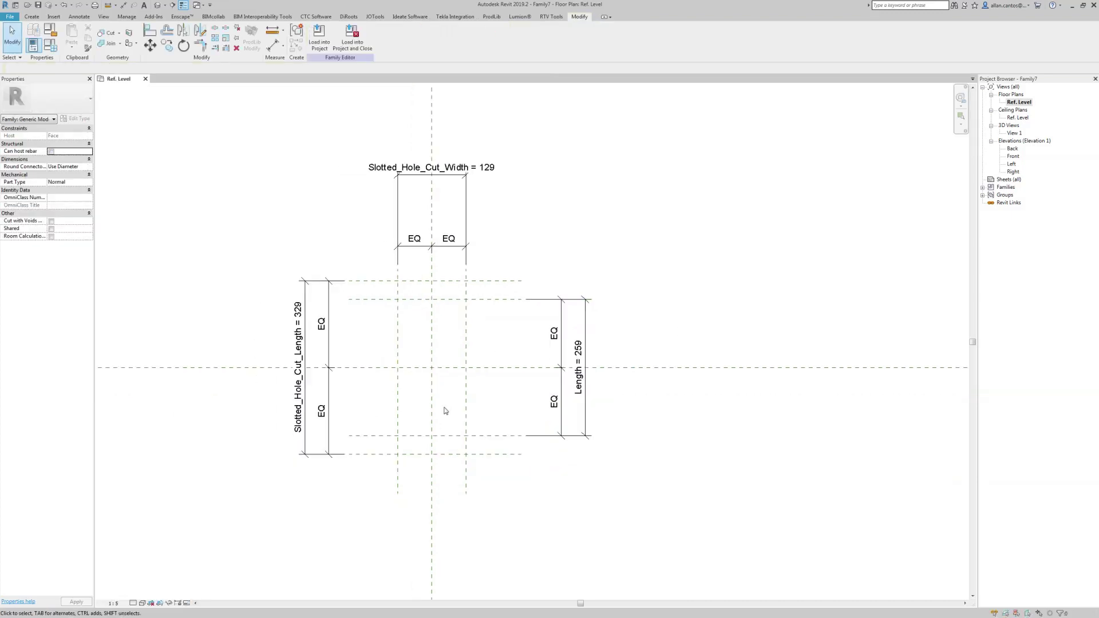
{"action": "scroll", "coordinate": [516, 355], "scroll_direction": "up", "scroll_amount": 2}
{"action": "scroll", "coordinate": [456, 233], "scroll_direction": "up", "scroll_amount": 1}
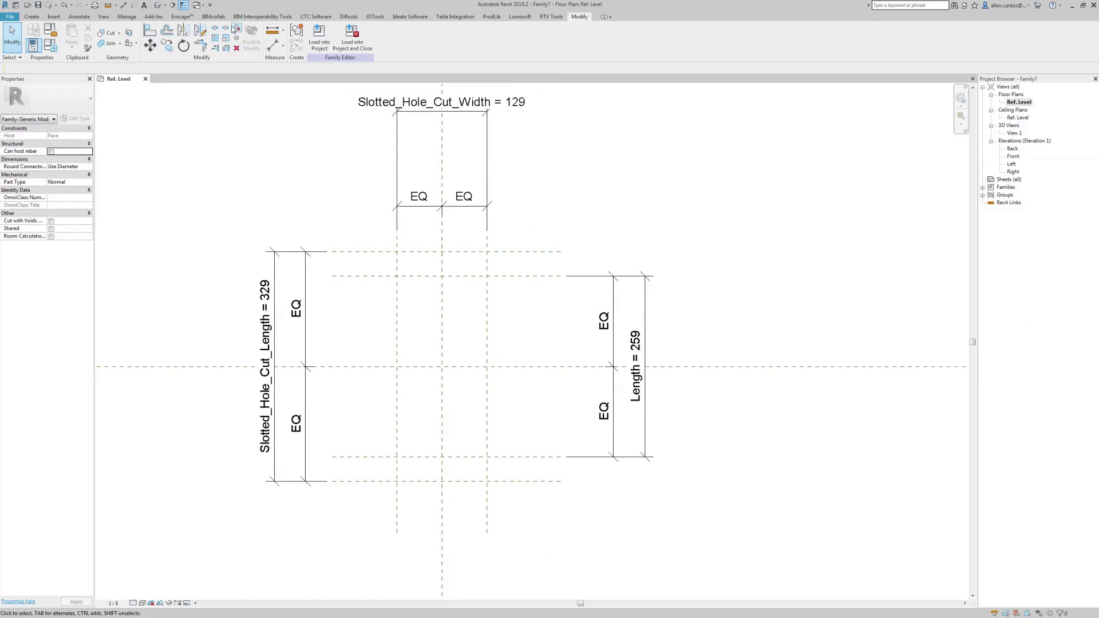
Step: Start a solid extrusion and sketch a rectangle within the slot's reference planes
{"action": "left_click", "coordinate": [31, 16]}
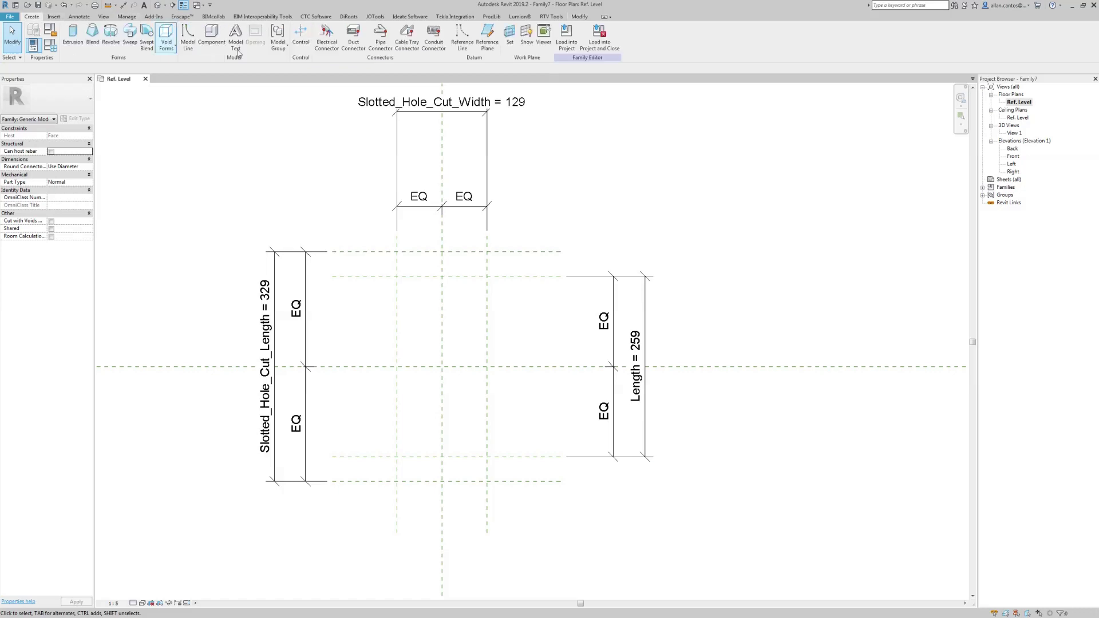
{"action": "left_click", "coordinate": [75, 41]}
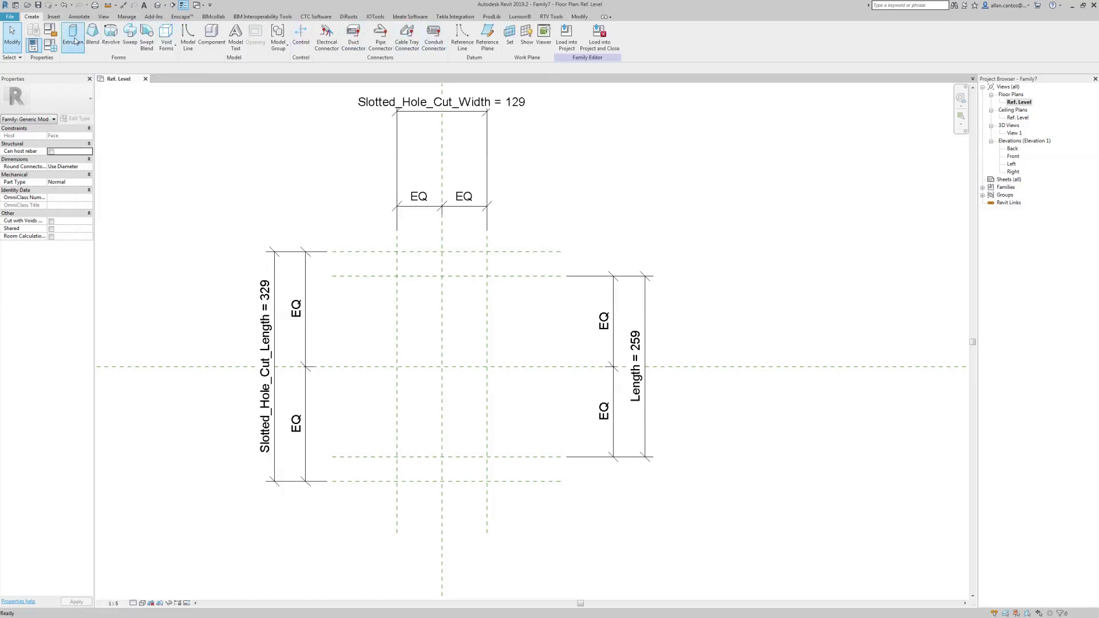
{"action": "left_click", "coordinate": [409, 293]}
{"action": "left_click", "coordinate": [341, 28]}
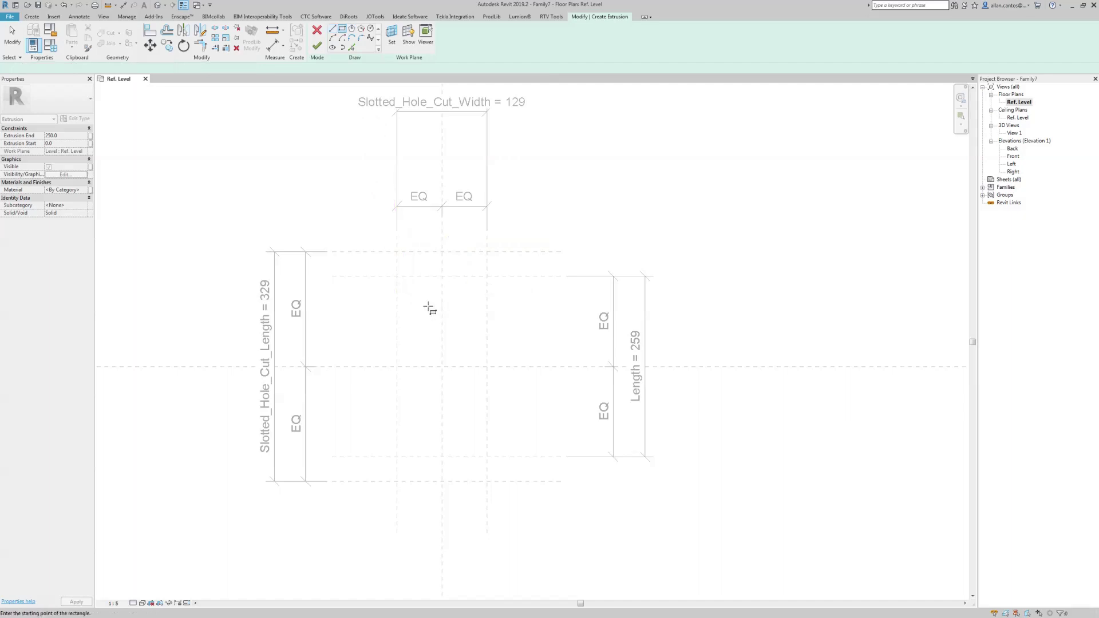
{"action": "left_click", "coordinate": [411, 301]}
{"action": "left_click", "coordinate": [471, 423]}
Step: Align and lock all four rectangle edges to the reference planes, then finish the extrusion
{"action": "key", "text": "a"}
{"action": "key", "text": "l"}
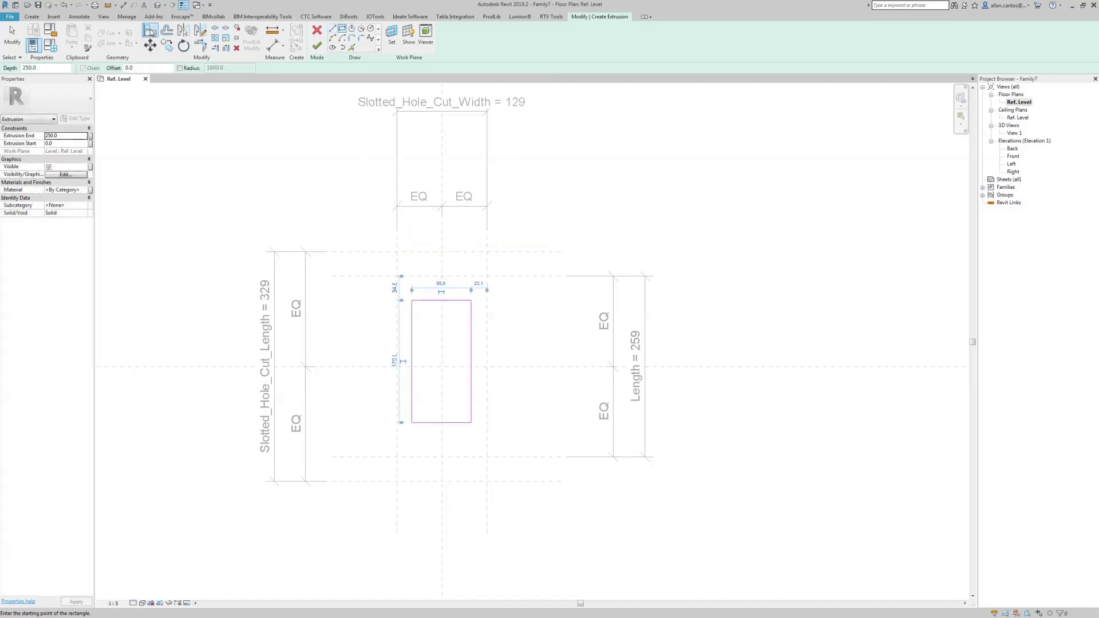
{"action": "left_click", "coordinate": [412, 335]}
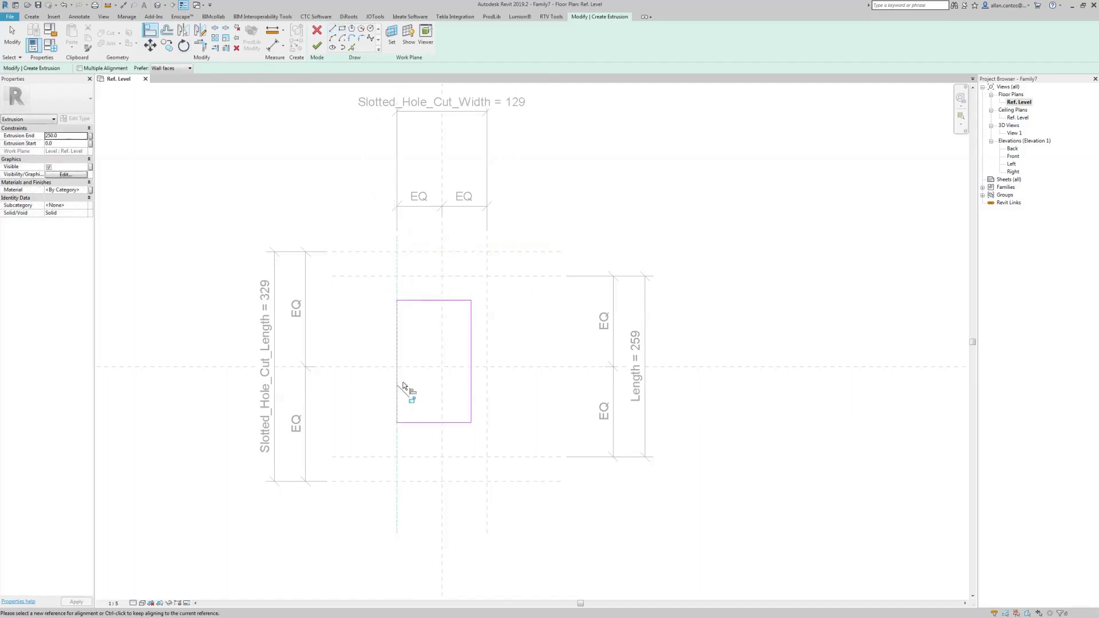
{"action": "left_click", "coordinate": [472, 394]}
{"action": "left_click", "coordinate": [479, 482]}
{"action": "left_click", "coordinate": [462, 424]}
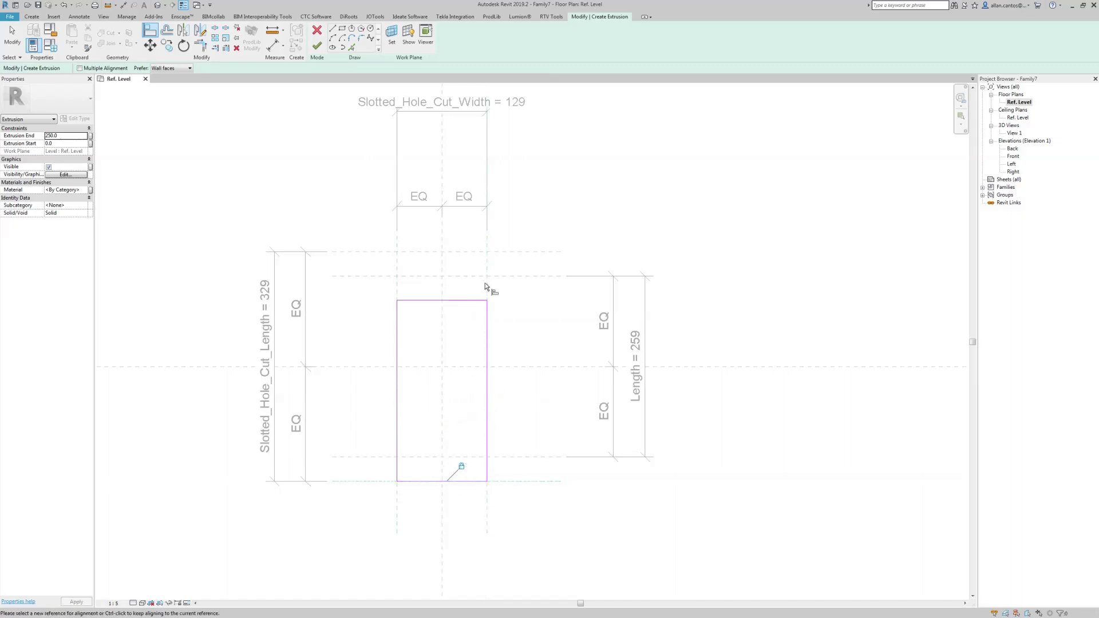
{"action": "left_click", "coordinate": [473, 252]}
{"action": "left_click", "coordinate": [476, 301]}
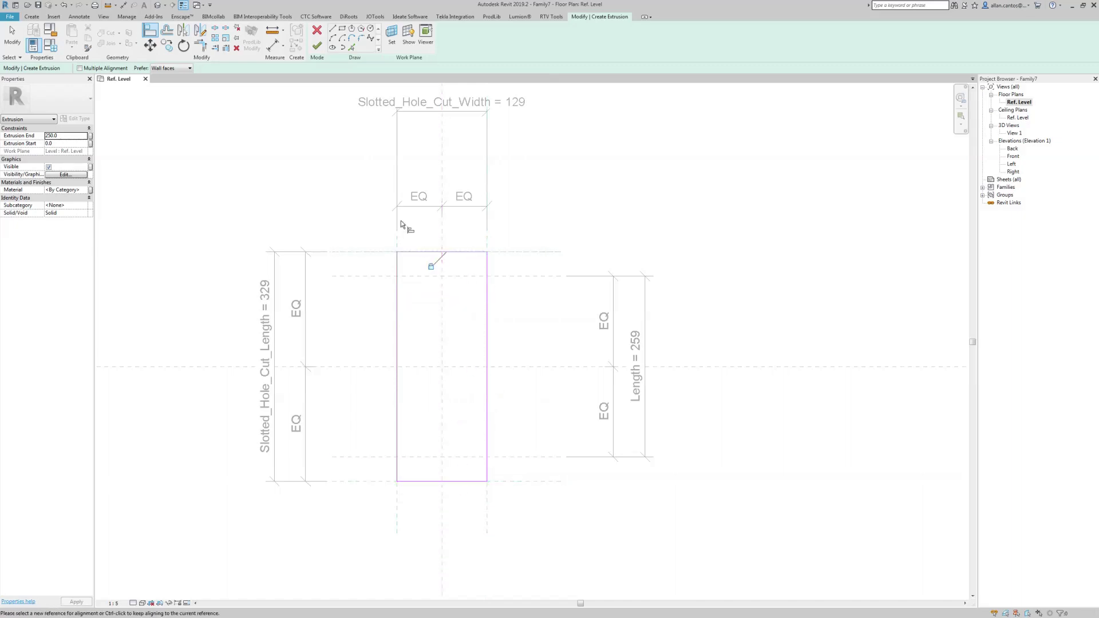
{"action": "left_click", "coordinate": [316, 49]}
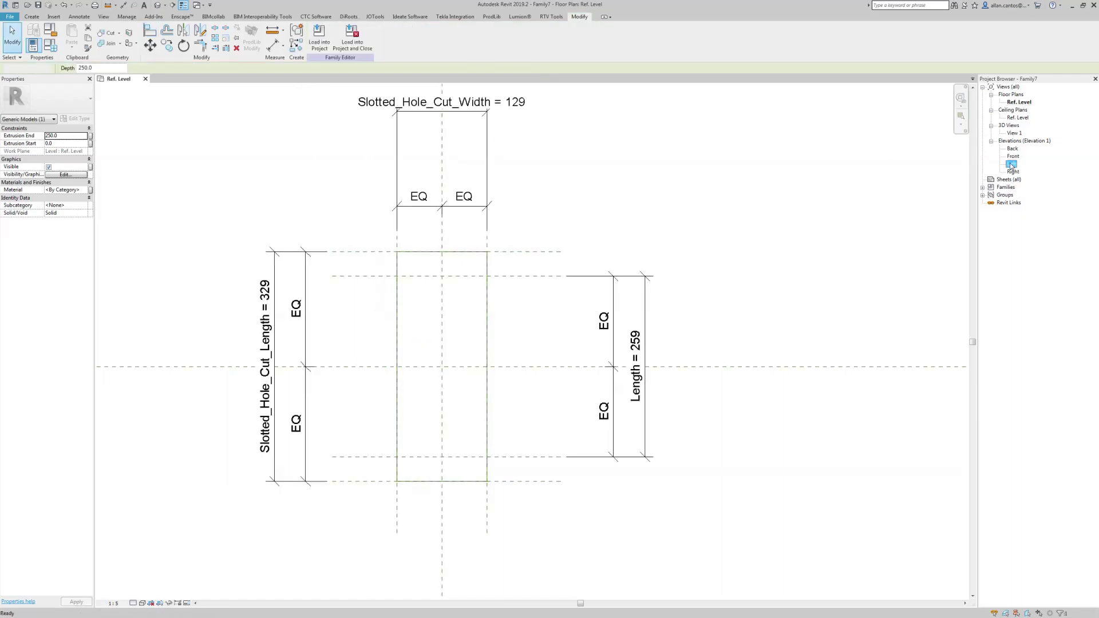
Step: Add a horizontal reference plane below Ref. Level in the Left elevation
{"action": "scroll", "coordinate": [524, 119], "scroll_direction": "up", "scroll_amount": 5}
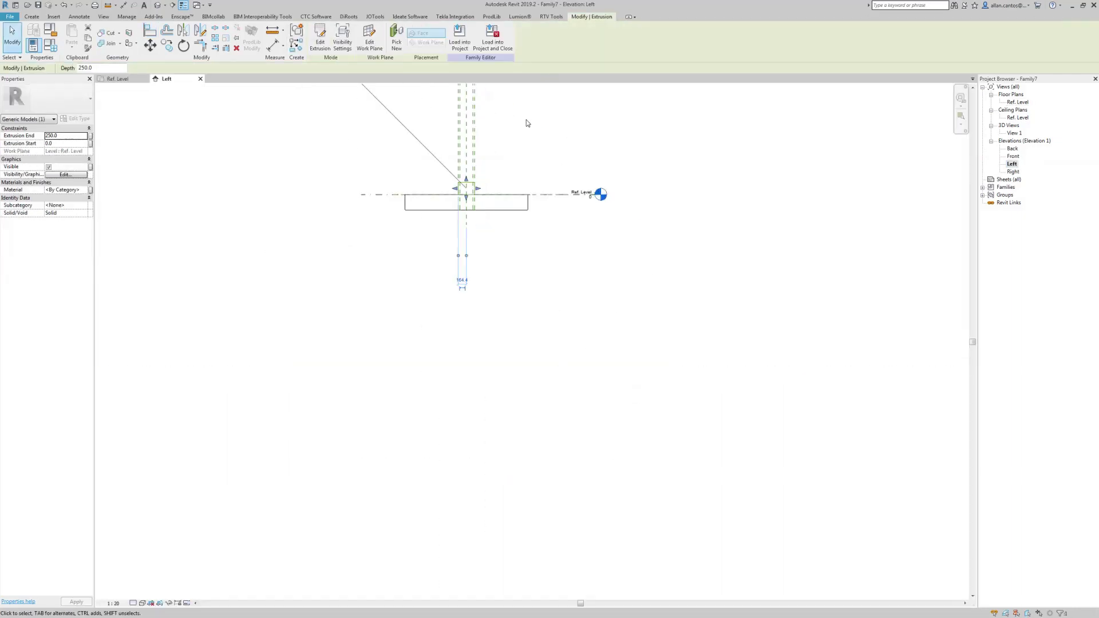
{"action": "key", "text": "Escape"}
{"action": "scroll", "coordinate": [461, 208], "scroll_direction": "up", "scroll_amount": 5}
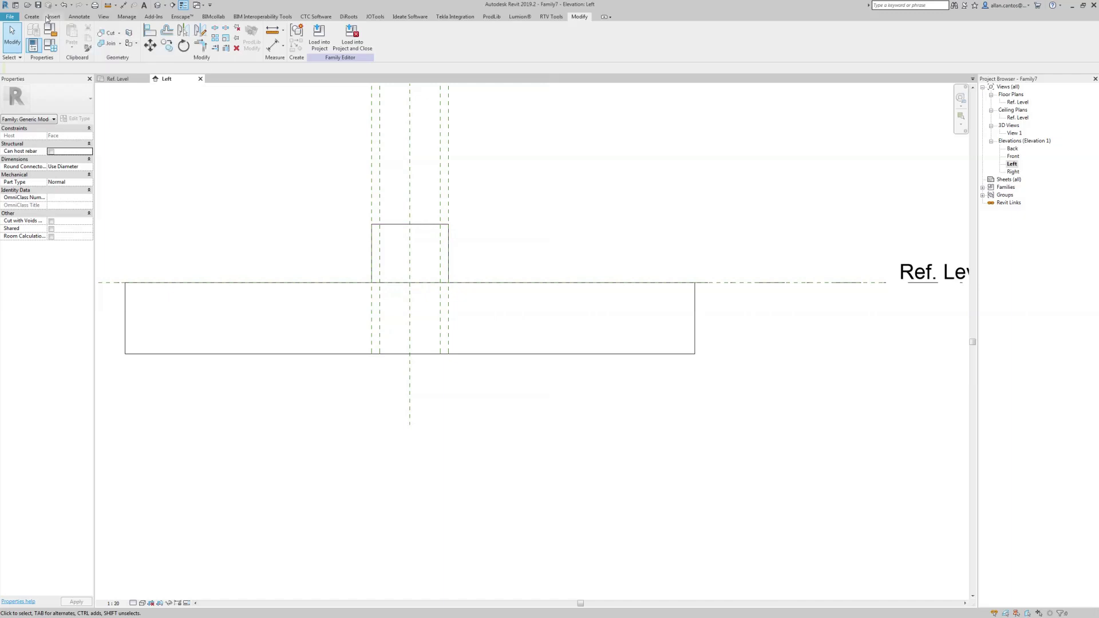
{"action": "left_click", "coordinate": [487, 37]}
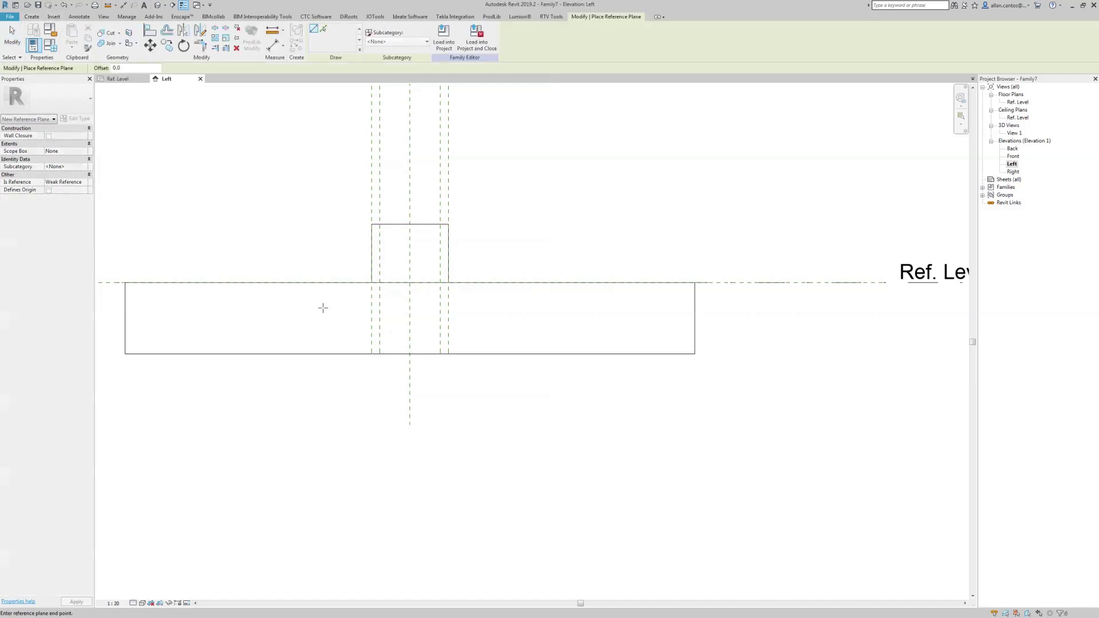
{"action": "left_click", "coordinate": [308, 308]}
{"action": "left_click", "coordinate": [521, 308]}
{"action": "key", "text": "Escape"}
{"action": "key", "text": "Escape"}
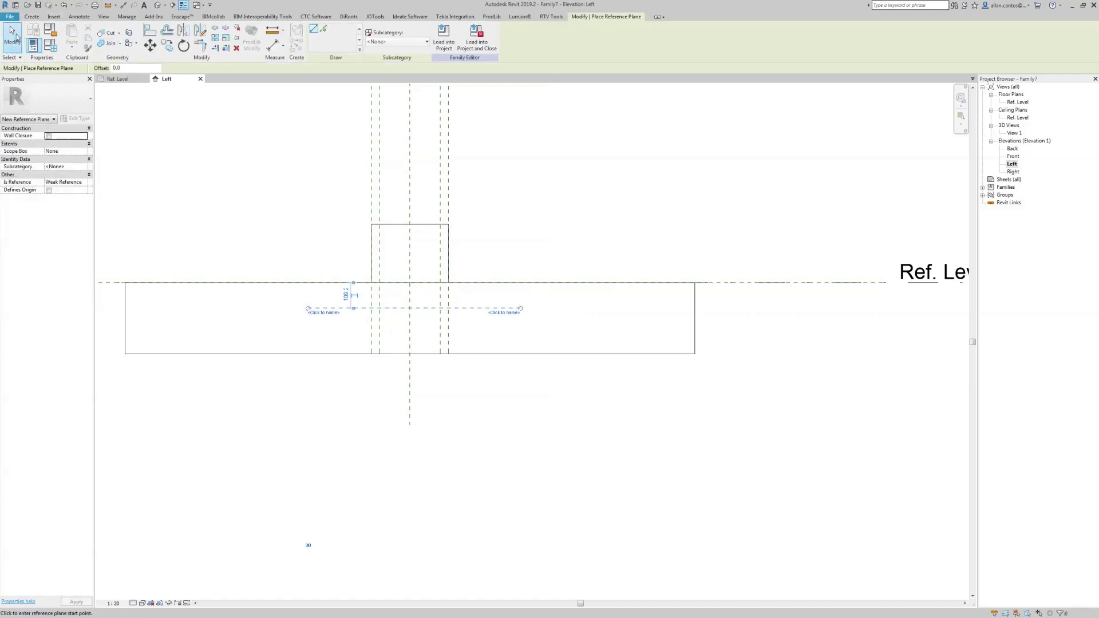
Step: Dimension the new reference plane 109 from Ref. Level
{"action": "left_click", "coordinate": [273, 46]}
{"action": "scroll", "coordinate": [242, 309], "scroll_direction": "down", "scroll_amount": 2}
{"action": "left_click", "coordinate": [184, 283]}
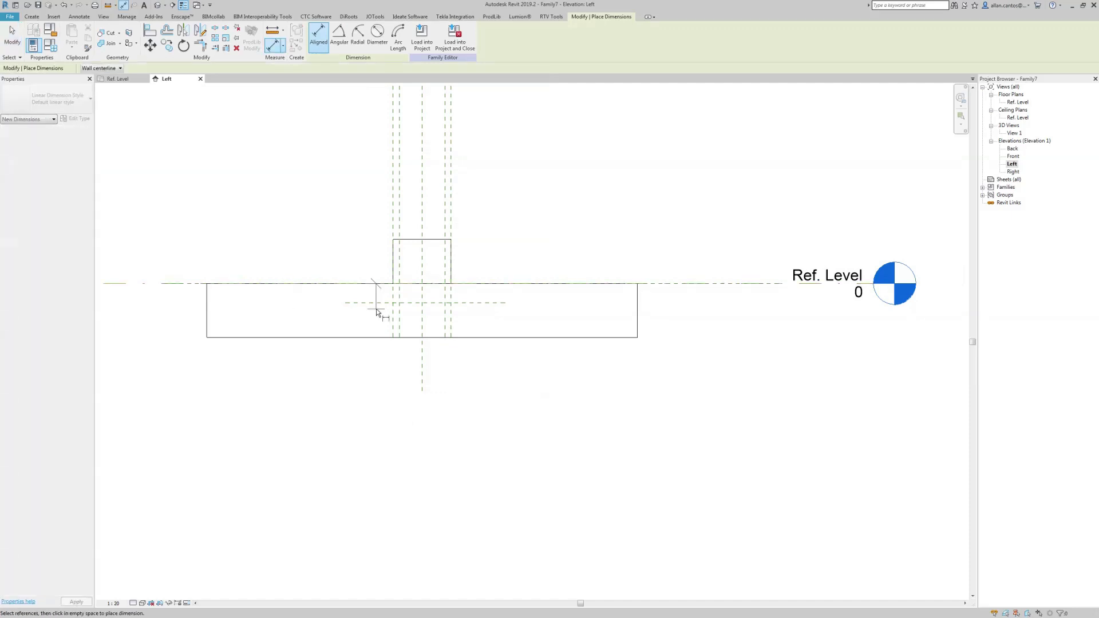
{"action": "left_click", "coordinate": [343, 315]}
{"action": "key", "text": "Escape"}
{"action": "key", "text": "Escape"}
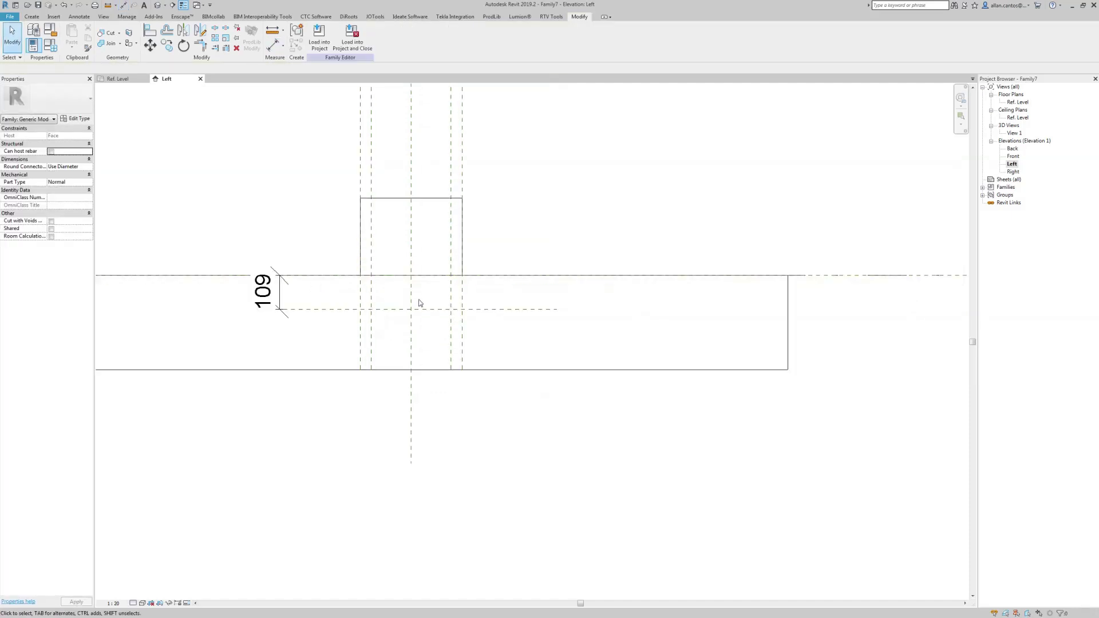
{"action": "scroll", "coordinate": [435, 294], "scroll_direction": "up", "scroll_amount": 2}
Step: Label the 109 dimension with the shared Slotted_Hole_Cut_Thickness parameter
{"action": "left_click", "coordinate": [281, 294]}
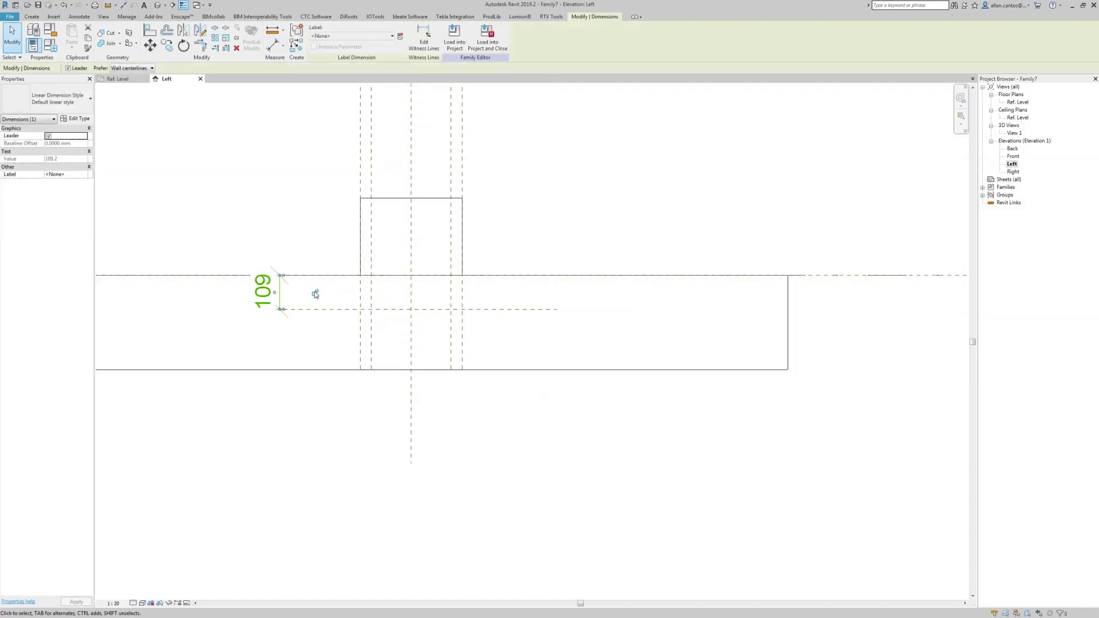
{"action": "left_click", "coordinate": [400, 35]}
{"action": "left_click", "coordinate": [214, 226]}
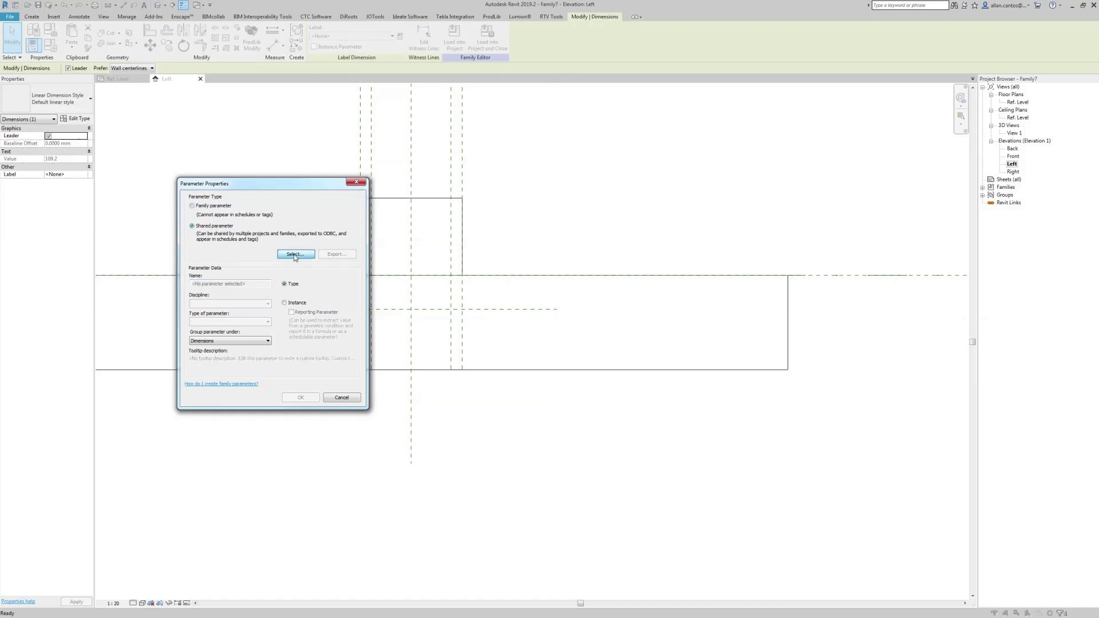
{"action": "left_click", "coordinate": [295, 254]}
{"action": "left_click", "coordinate": [344, 374]}
{"action": "left_click", "coordinate": [346, 469]}
{"action": "left_click", "coordinate": [306, 399]}
{"action": "left_click", "coordinate": [543, 242]}
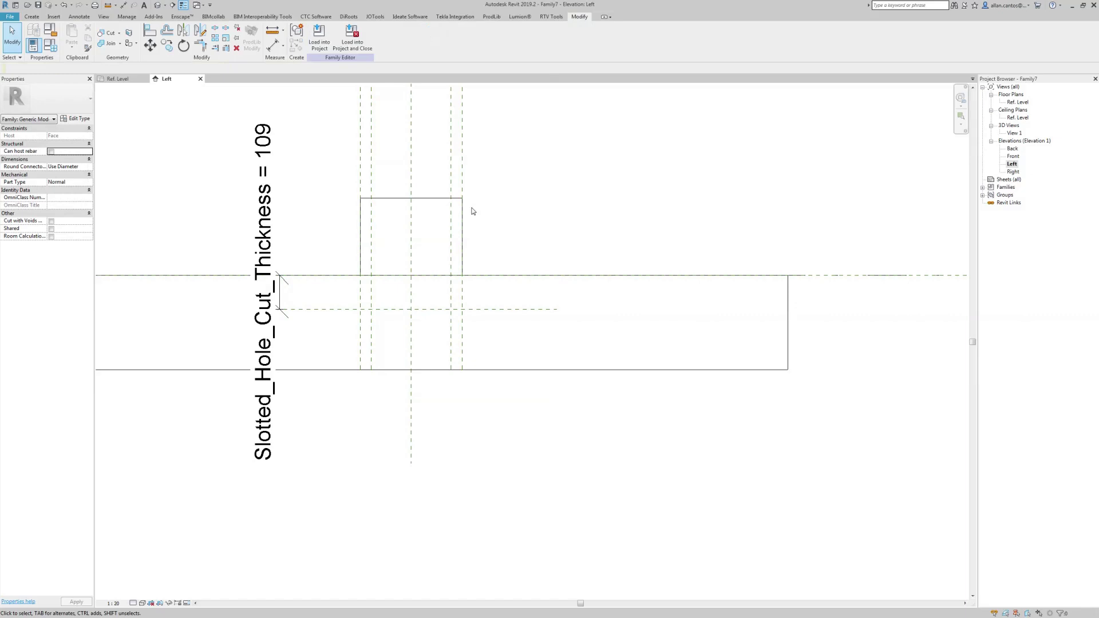
Step: Stretch the extrusion to span from the new plane up to Ref. Level
{"action": "left_click", "coordinate": [431, 199]}
{"action": "left_click_drag", "start_coordinate": [423, 309], "coordinate": [408, 312]}
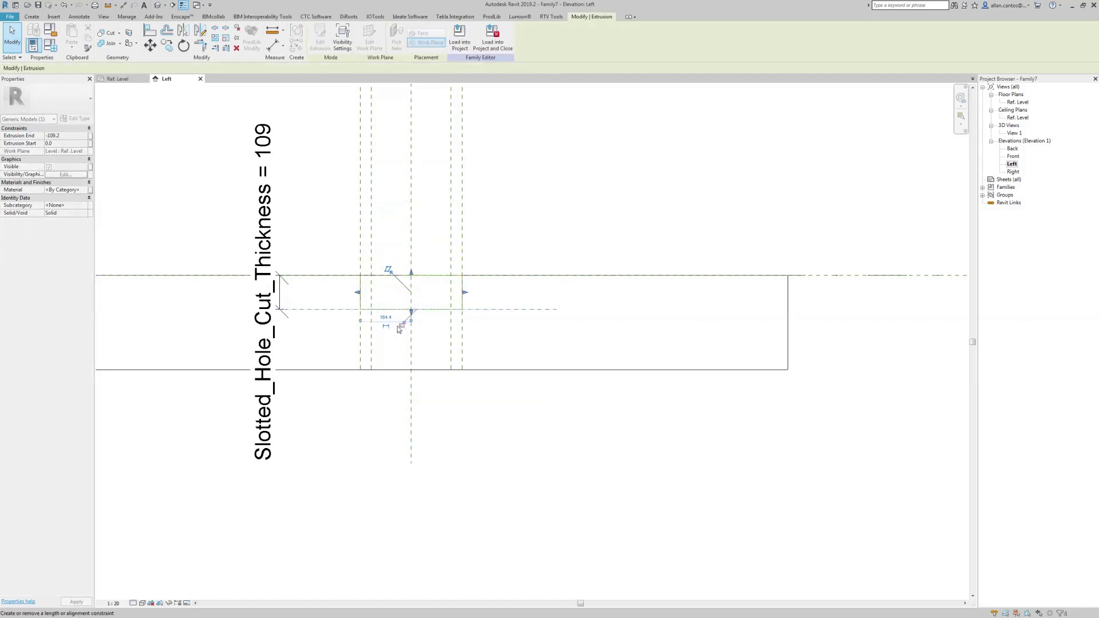
{"action": "left_click", "coordinate": [504, 296]}
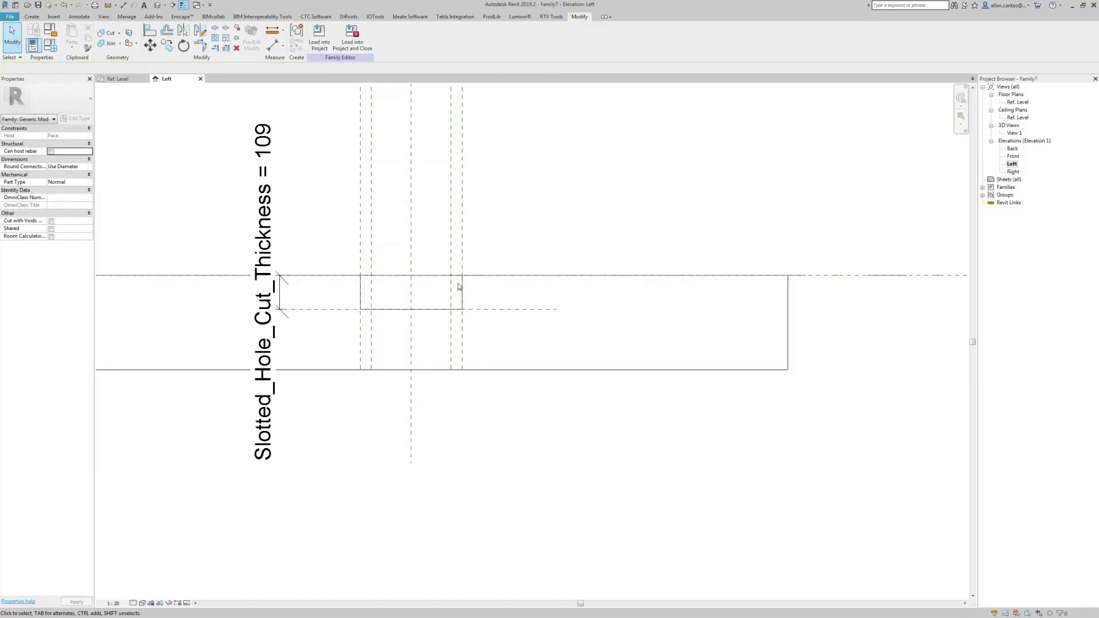
{"action": "left_click", "coordinate": [412, 277]}
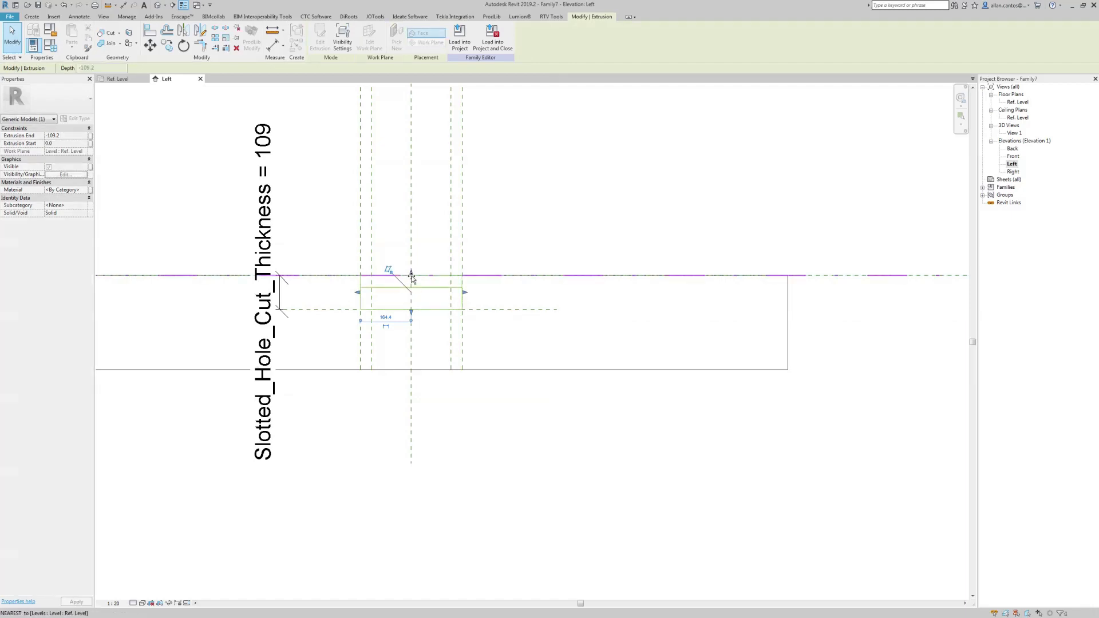
{"action": "left_click_drag", "start_coordinate": [413, 291], "coordinate": [412, 278]}
{"action": "key", "text": "Escape"}
{"action": "right_click", "coordinate": [539, 206]}
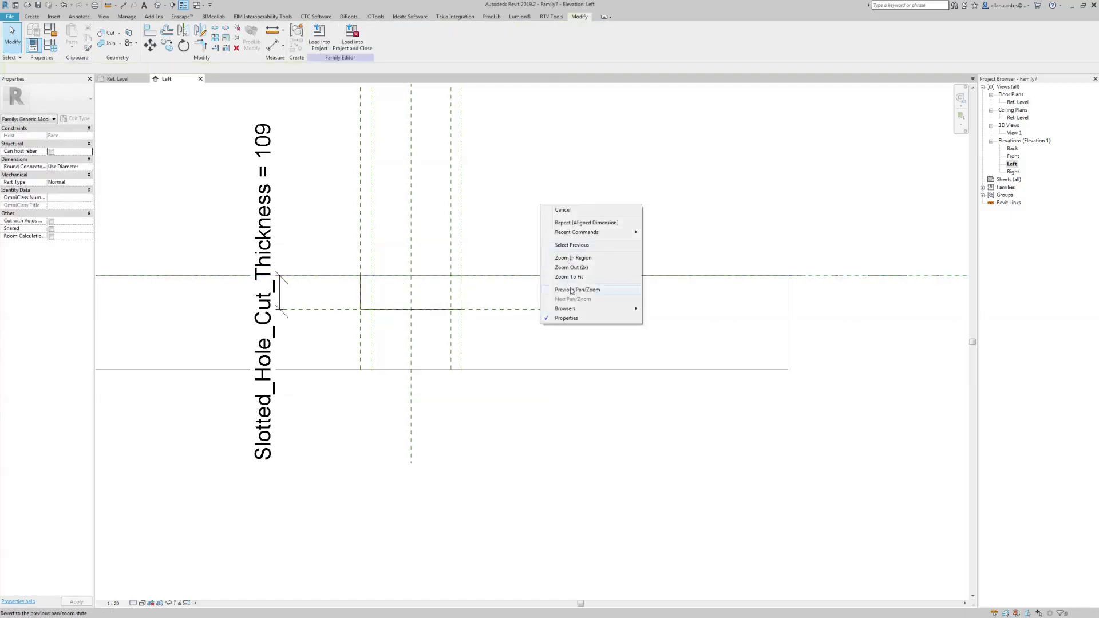
{"action": "left_click", "coordinate": [564, 276]}
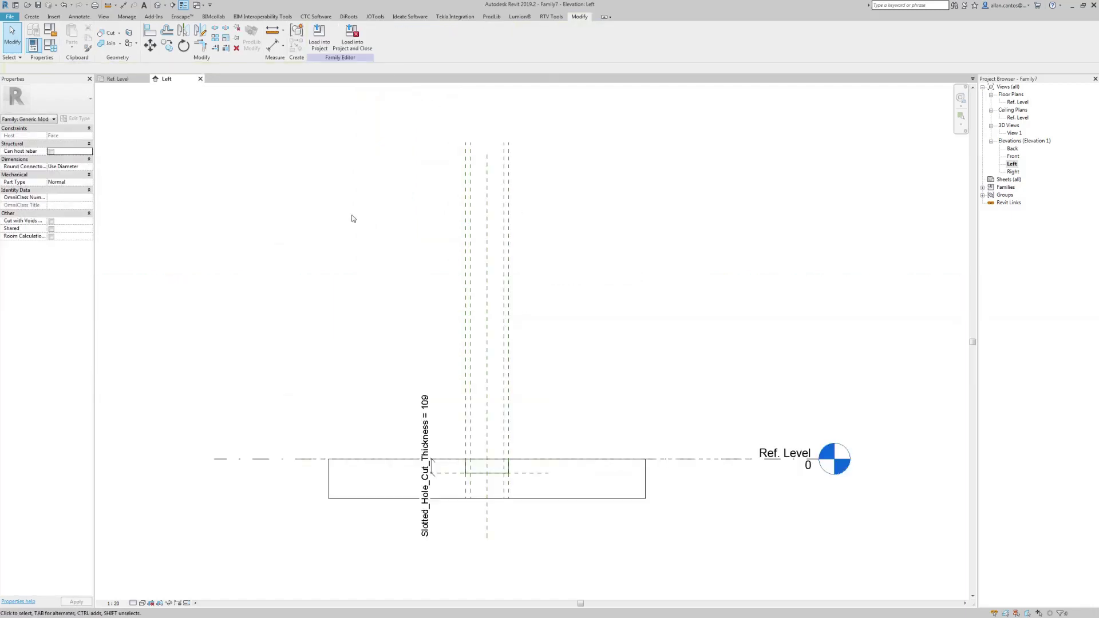
Step: Close the Left elevation and add a new family parameter named Radius
{"action": "left_click", "coordinate": [201, 78]}
{"action": "mouse_move", "coordinate": [525, 334]}
{"action": "middle_mouse_down"}
{"action": "mouse_move", "coordinate": [444, 322]}
{"action": "mouse_move", "coordinate": [438, 335]}
{"action": "middle_mouse_up"}
{"action": "scroll", "coordinate": [467, 253], "scroll_direction": "down", "scroll_amount": 1}
{"action": "scroll", "coordinate": [425, 273], "scroll_direction": "down", "scroll_amount": 1}
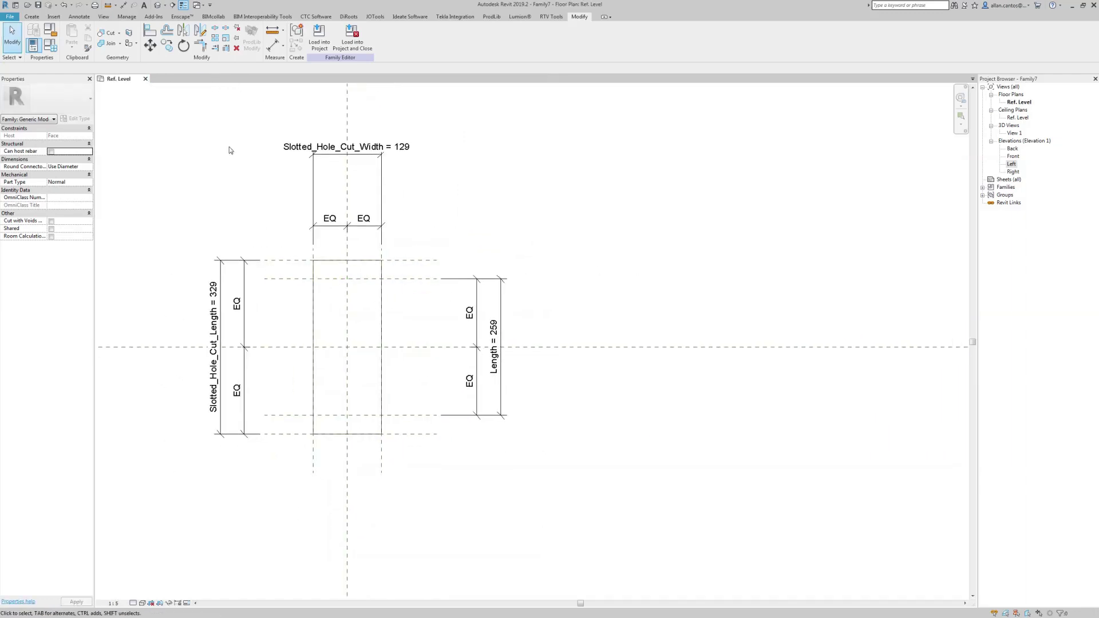
{"action": "left_click", "coordinate": [51, 46]}
{"action": "mouse_move", "coordinate": [497, 165]}
{"action": "left_mouse_down"}
{"action": "mouse_move", "coordinate": [739, 275]}
{"action": "mouse_move", "coordinate": [741, 299]}
{"action": "left_mouse_up"}
{"action": "left_click", "coordinate": [465, 496]}
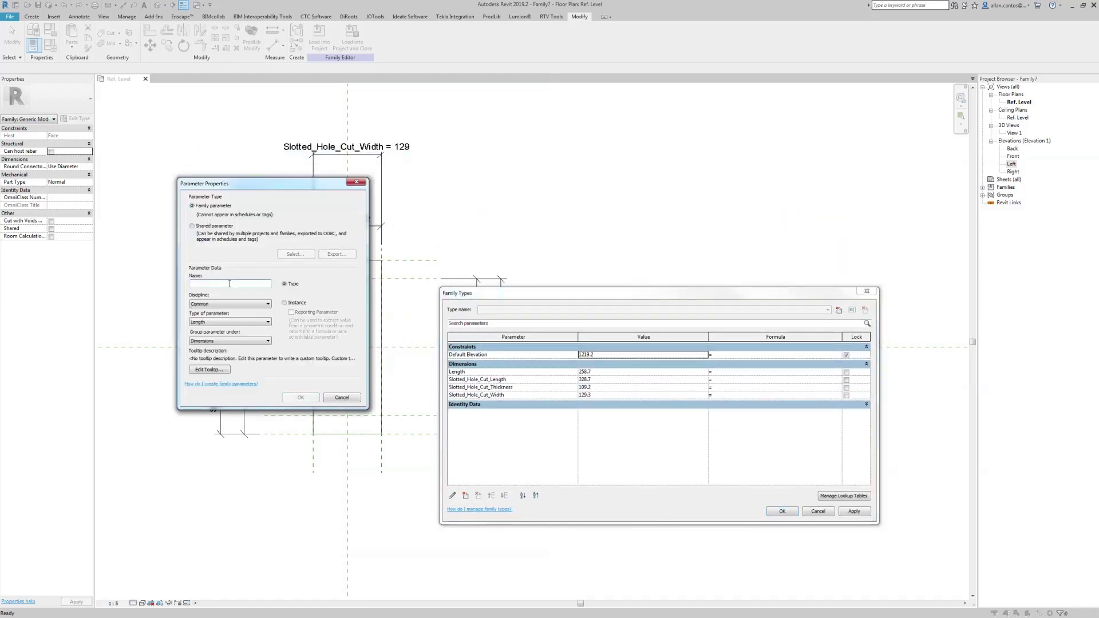
{"action": "type", "text": "Radius"}
{"action": "left_click", "coordinate": [301, 398]}
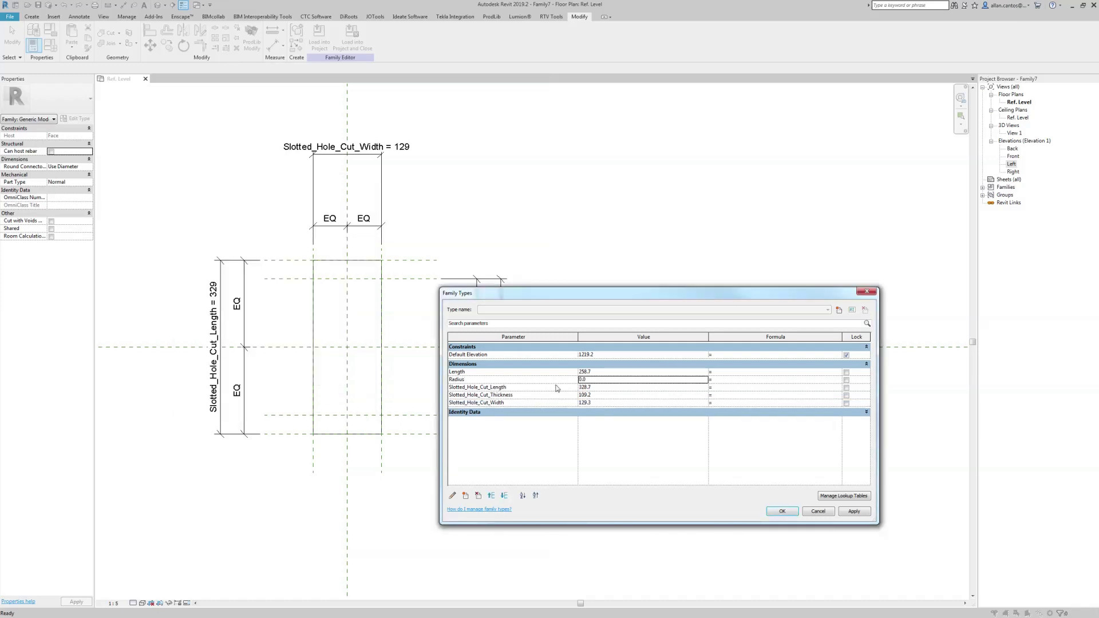
Step: Give Radius the formula Slotted_Hole_Cut_Width / 2 and apply it
{"action": "left_click", "coordinate": [526, 403]}
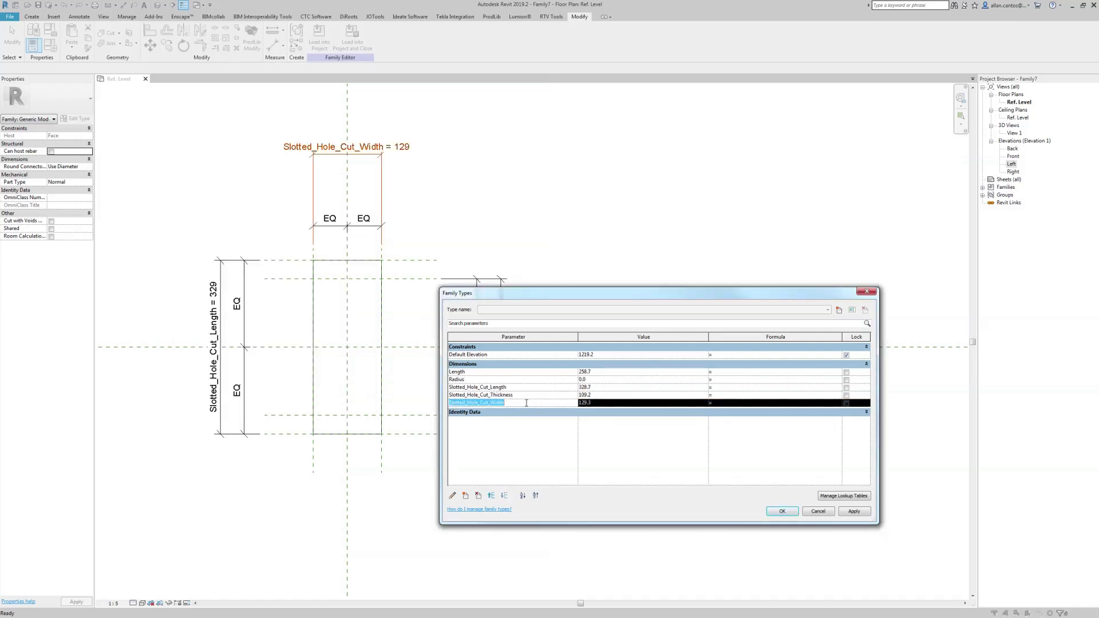
{"action": "left_click", "coordinate": [714, 380]}
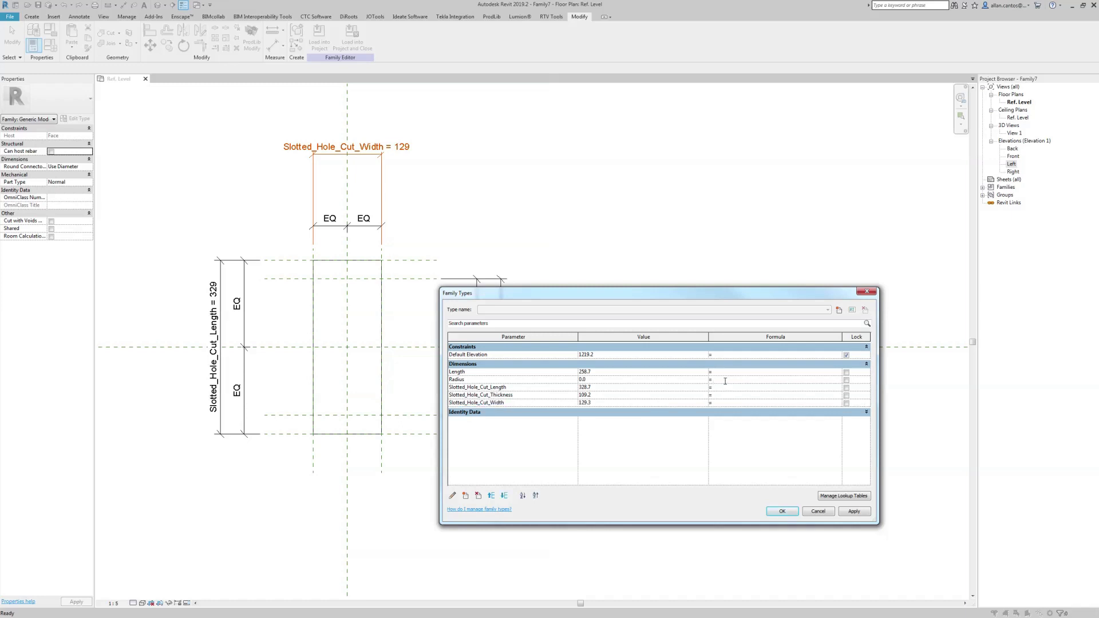
{"action": "type", "text": "Slotted_Hole_Cut_Width / 2"}
{"action": "left_click", "coordinate": [853, 512]}
{"action": "left_click", "coordinate": [782, 512]}
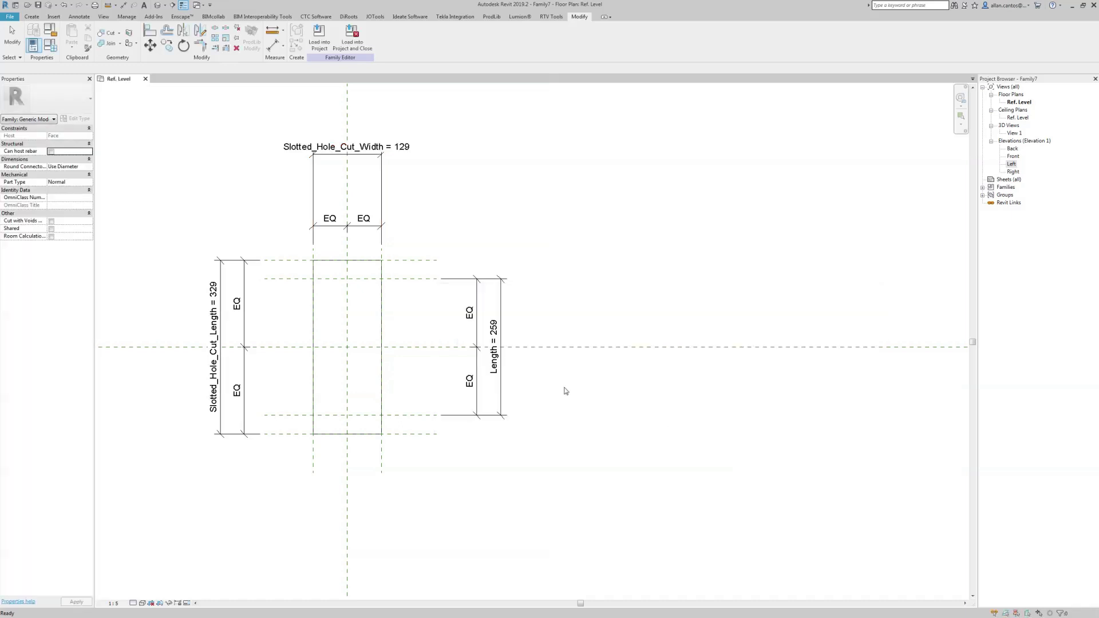
Step: Set Length's formula to Slotted_Hole_Cut_Length - (2 * Radius), making it 199
{"action": "left_click", "coordinate": [51, 45]}
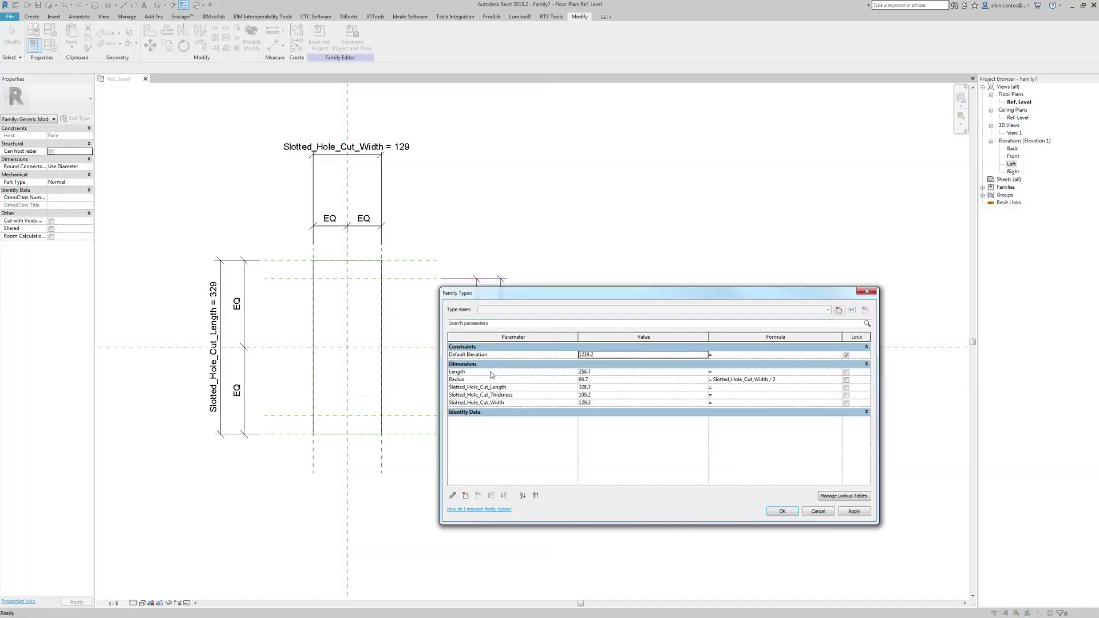
{"action": "left_click", "coordinate": [620, 372]}
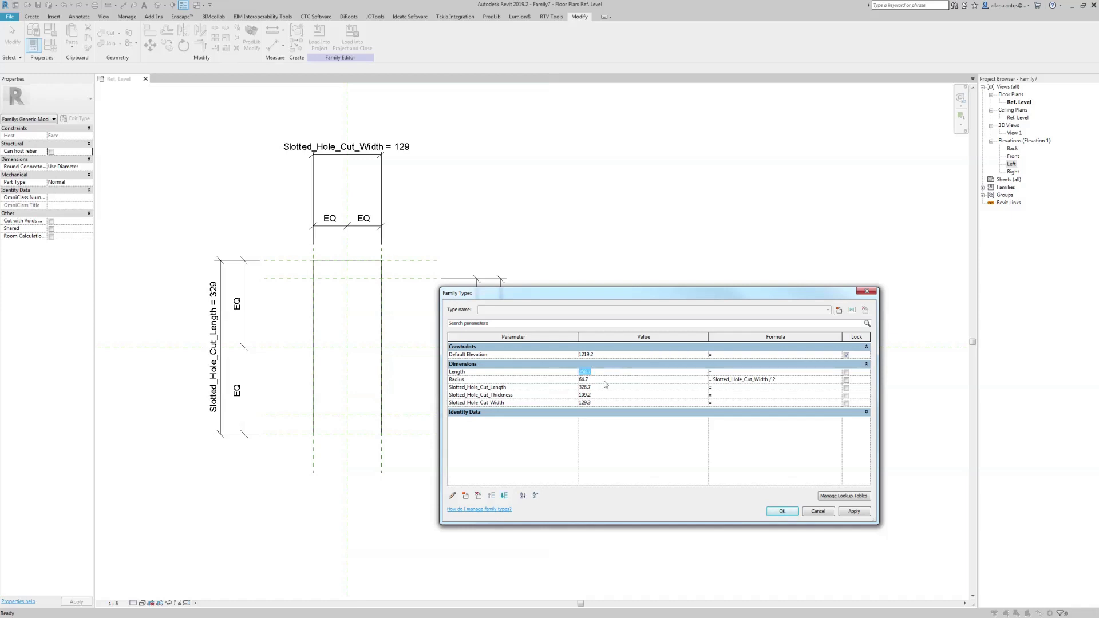
{"action": "left_click", "coordinate": [524, 388]}
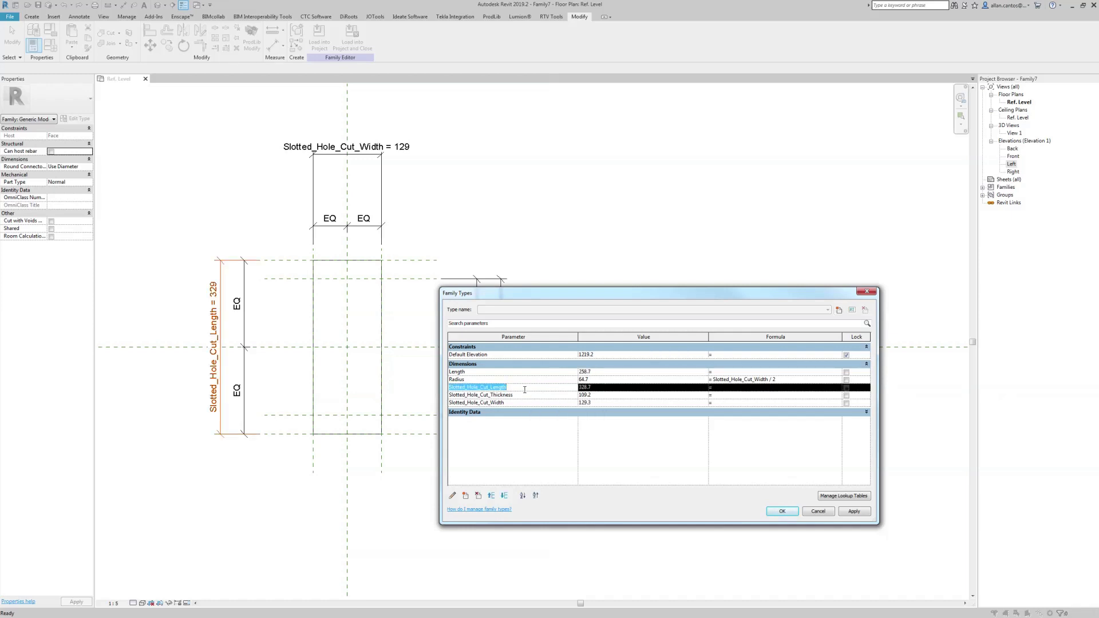
{"action": "left_click", "coordinate": [729, 373]}
{"action": "type", "text": "Slotted_Hole_Cut_Length"}
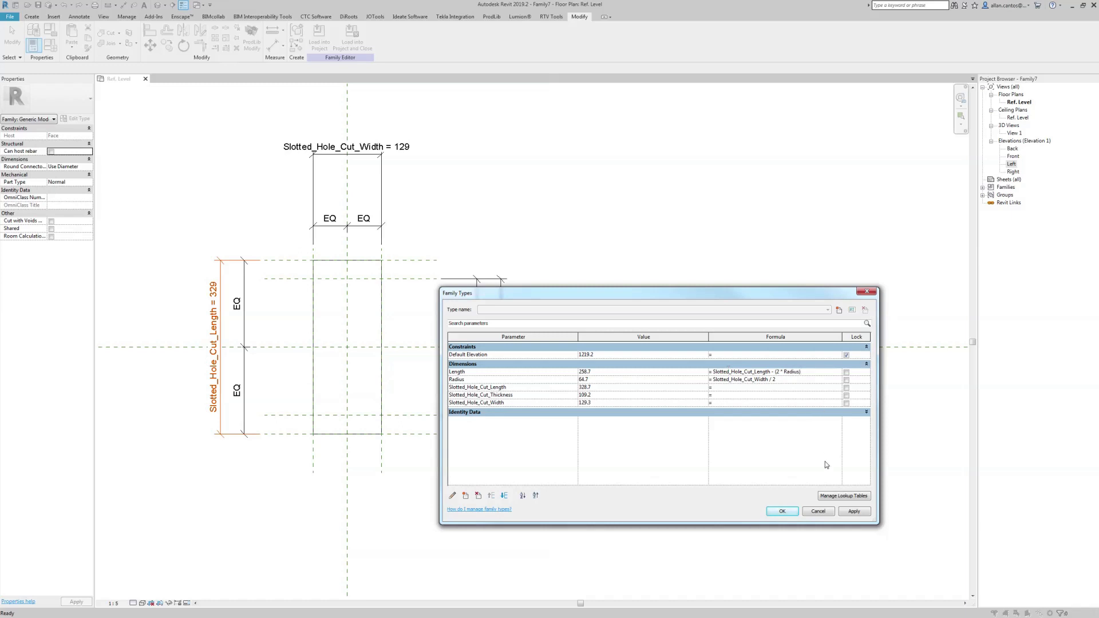
{"action": "left_click", "coordinate": [854, 511]}
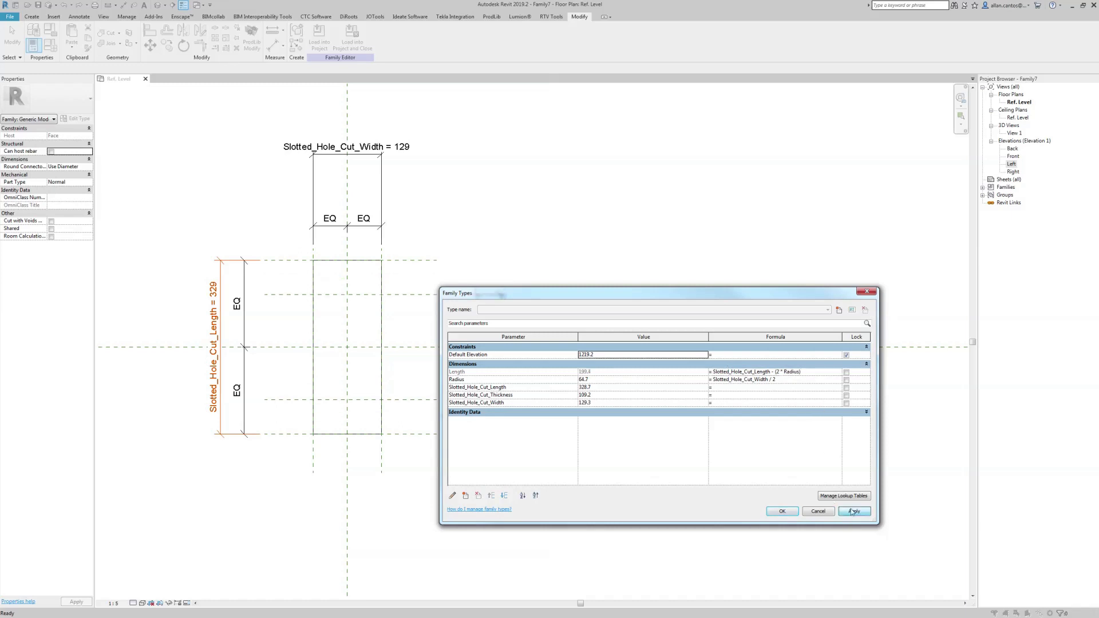
{"action": "left_click", "coordinate": [782, 511]}
{"action": "scroll", "coordinate": [699, 348], "scroll_direction": "down", "scroll_amount": 1}
{"action": "scroll", "coordinate": [466, 320], "scroll_direction": "up", "scroll_amount": 2}
Step: Edit the extrusion sketch and delete its top and bottom lines
{"action": "left_click", "coordinate": [504, 346]}
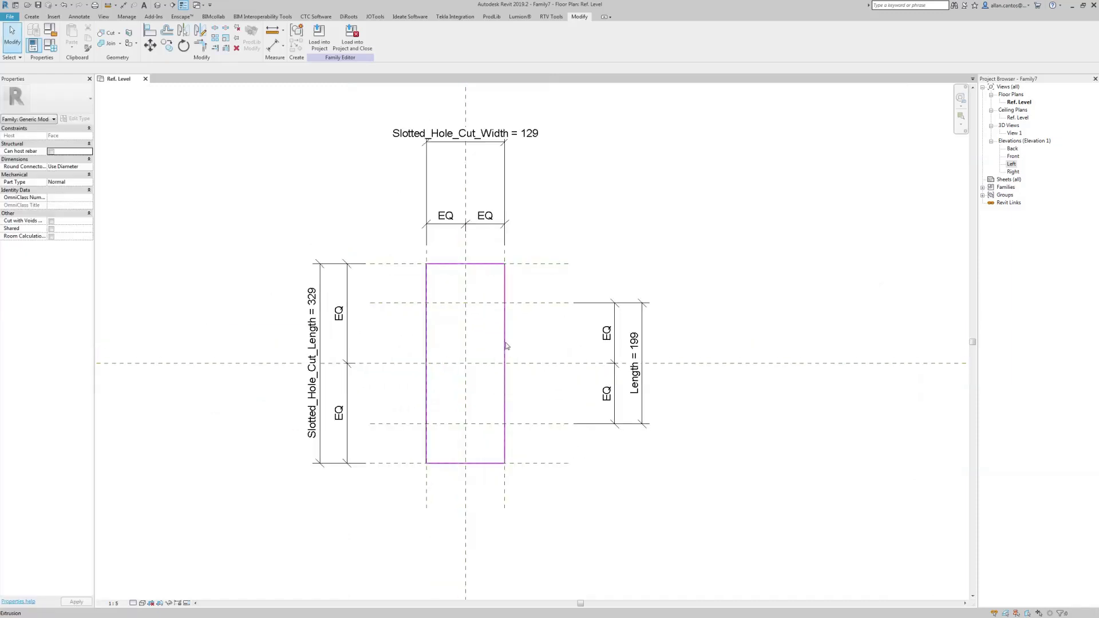
{"action": "scroll", "coordinate": [501, 343], "scroll_direction": "up", "scroll_amount": 1}
{"action": "left_click", "coordinate": [509, 343]}
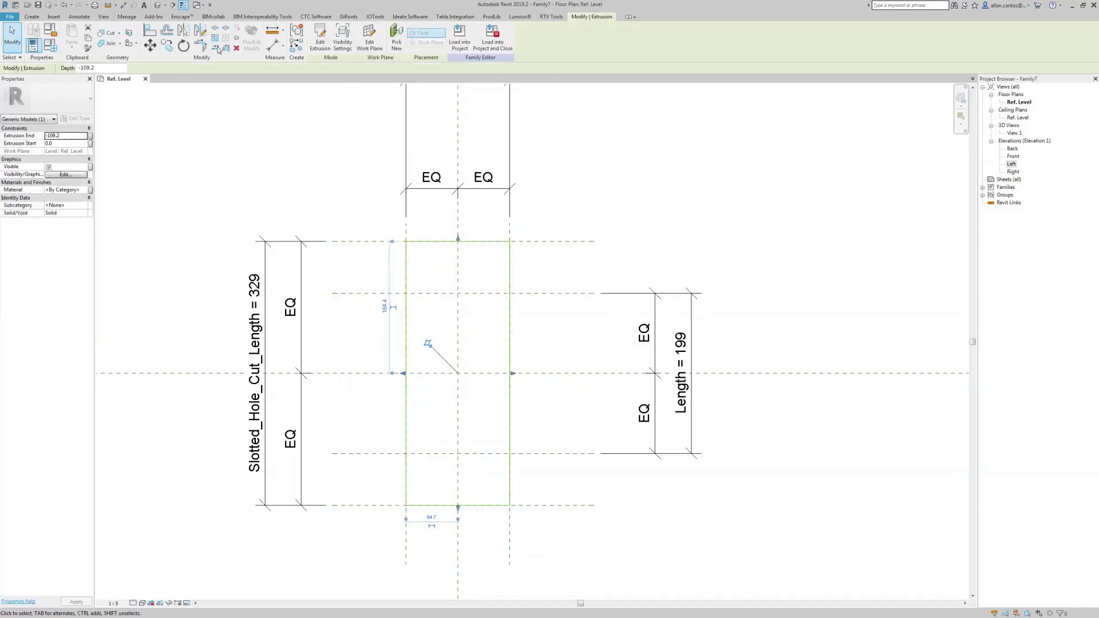
{"action": "left_click", "coordinate": [320, 39]}
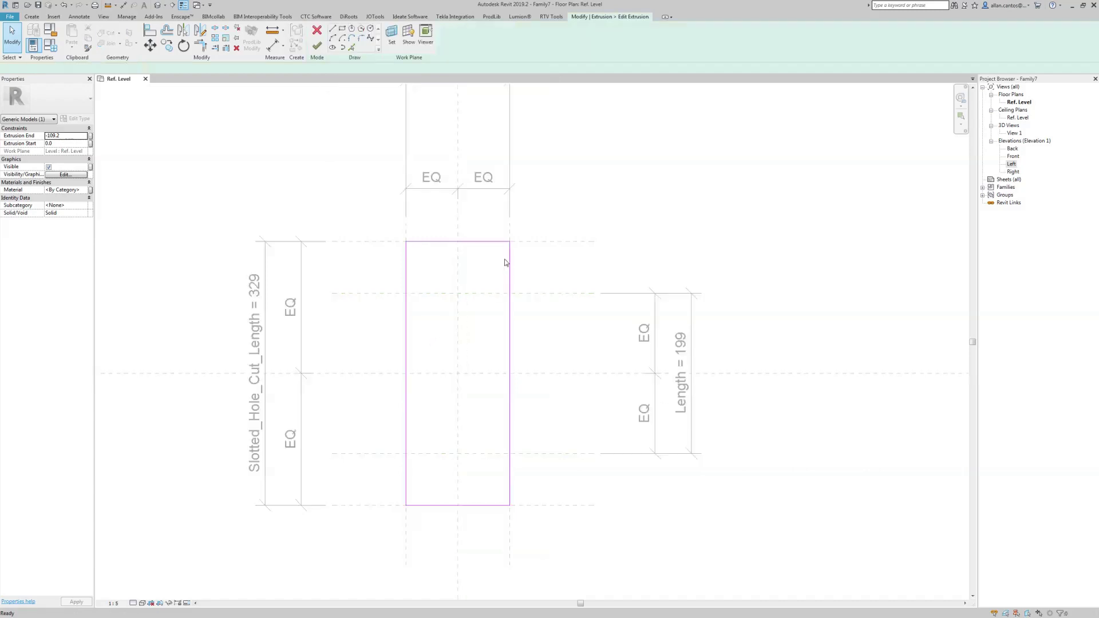
{"action": "key", "text": "Delete"}
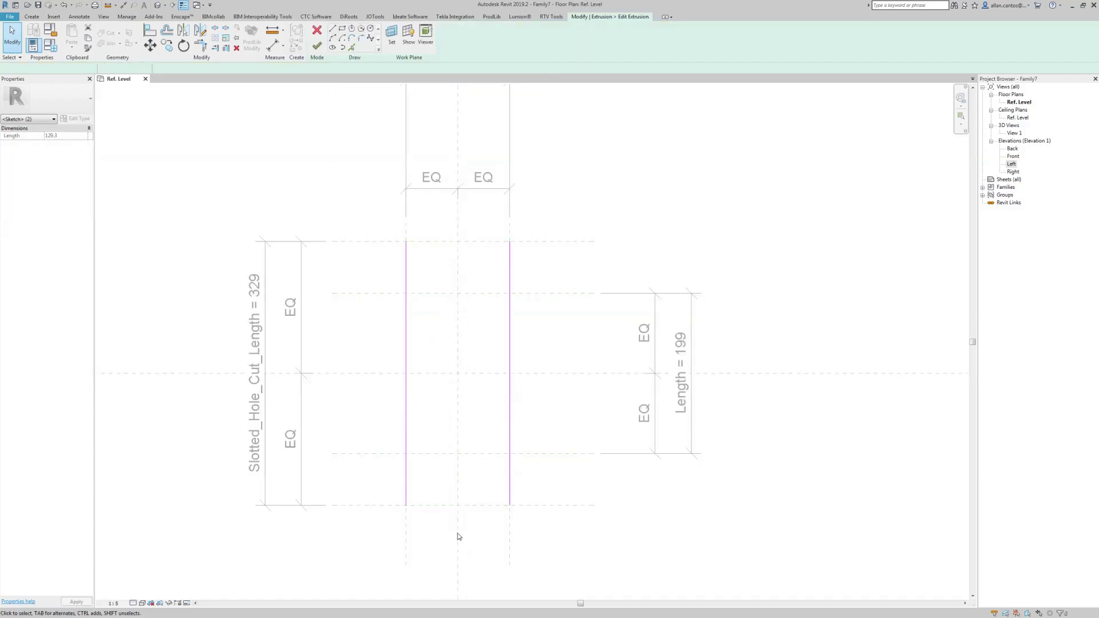
Step: Draw two circles on the upper and lower reference intersections, touching both side lines
{"action": "left_click", "coordinate": [370, 28]}
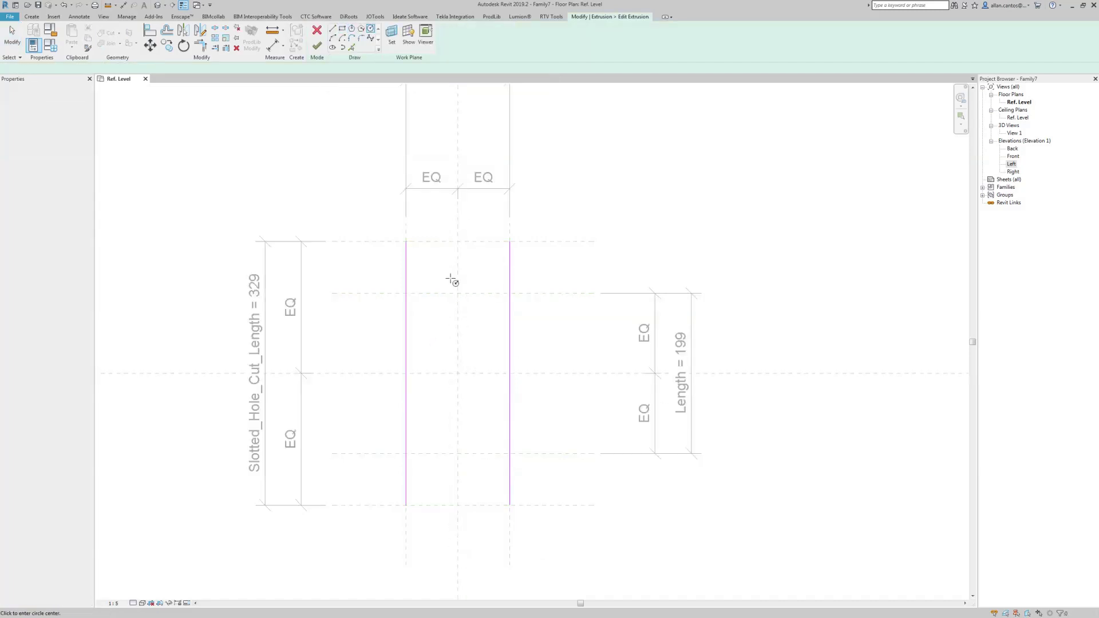
{"action": "left_click", "coordinate": [458, 293]}
{"action": "left_click", "coordinate": [510, 293]}
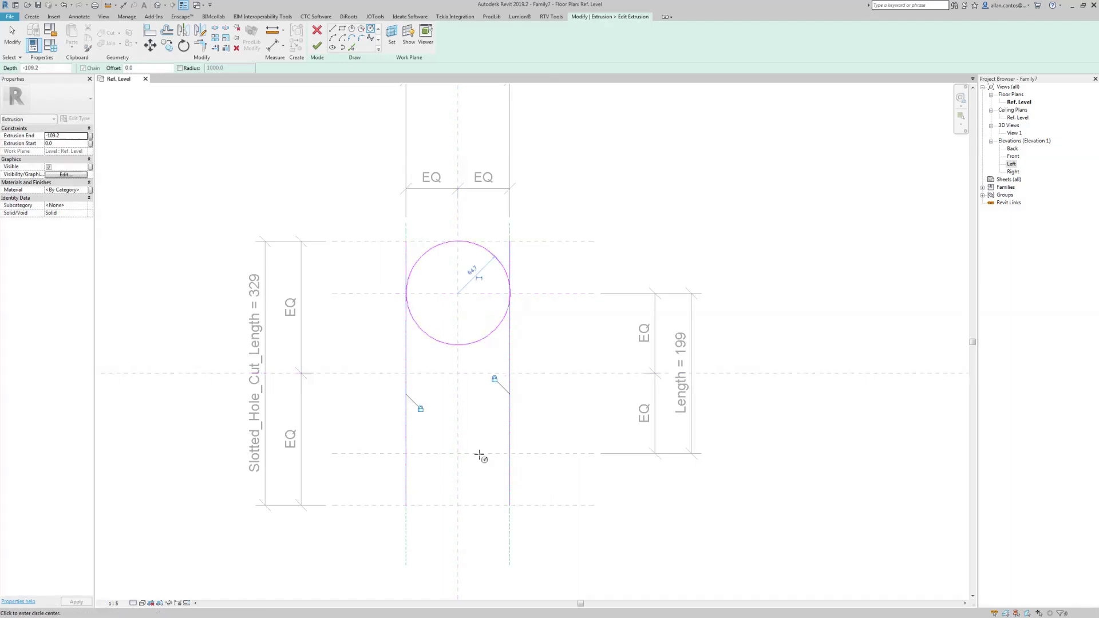
{"action": "left_click", "coordinate": [458, 454]}
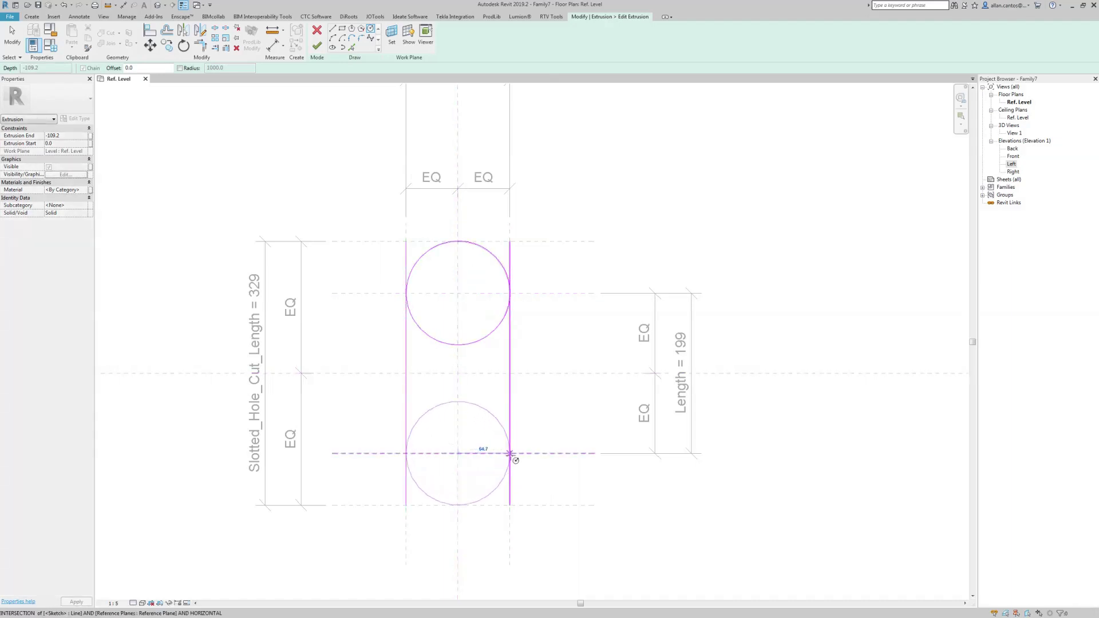
{"action": "left_click", "coordinate": [510, 454]}
Step: Trim the side lines and circles to corners, forming the rounded slot outline
{"action": "key", "text": "t"}
{"action": "key", "text": "r"}
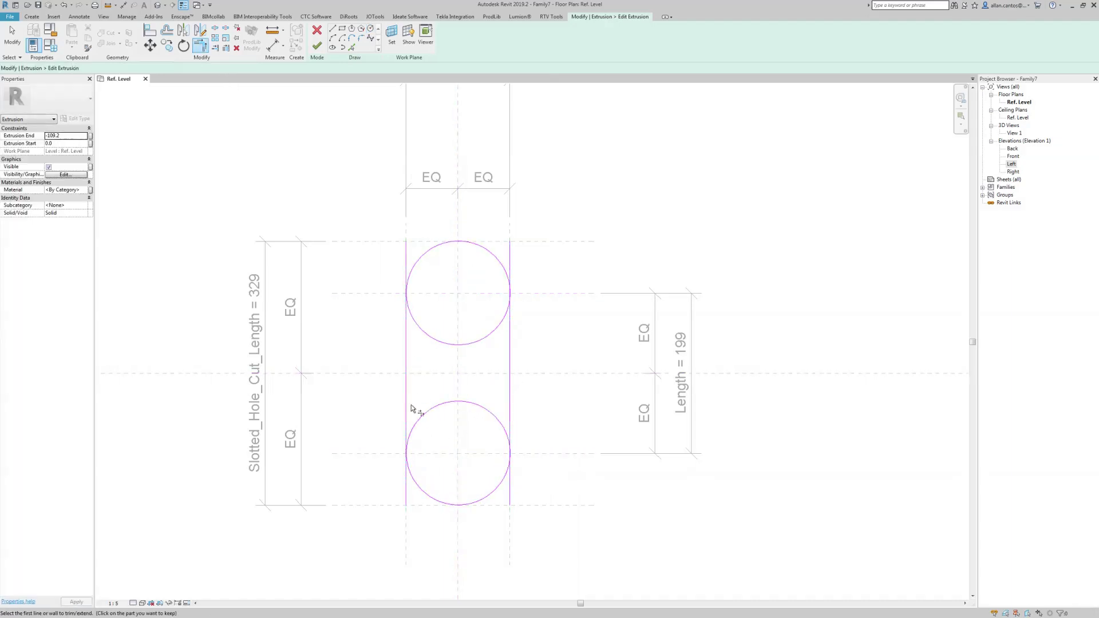
{"action": "left_click", "coordinate": [419, 488]}
{"action": "left_click", "coordinate": [498, 487]}
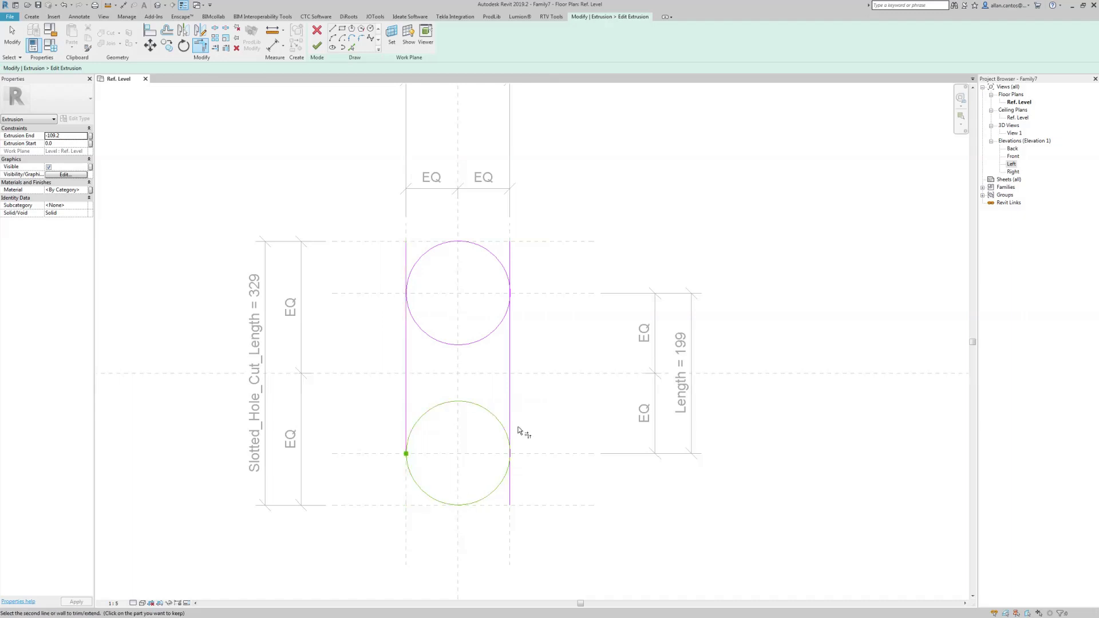
{"action": "left_click", "coordinate": [511, 421]}
{"action": "left_click", "coordinate": [510, 329]}
{"action": "left_click", "coordinate": [501, 262]}
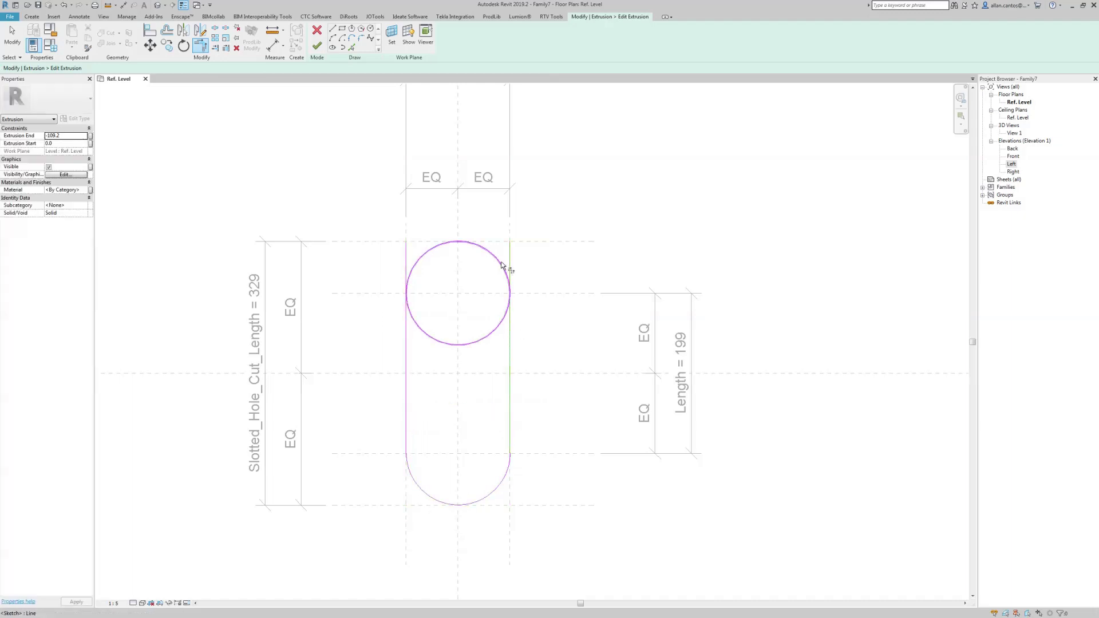
{"action": "left_click", "coordinate": [421, 258]}
{"action": "left_click", "coordinate": [405, 334]}
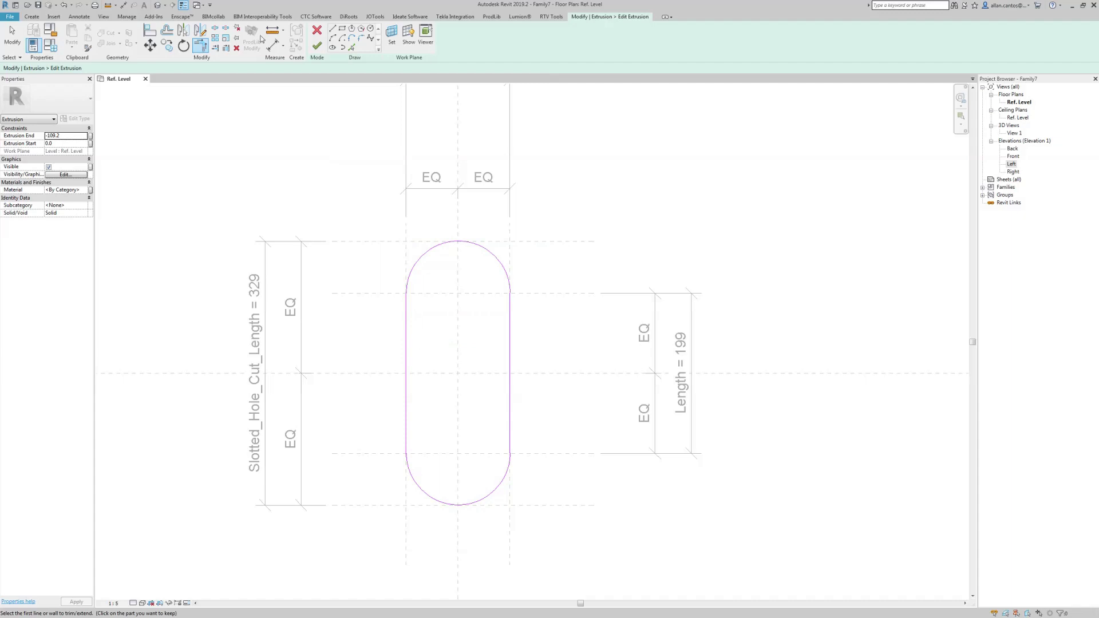
{"action": "left_click", "coordinate": [12, 34]}
Step: Label both end-arc radius dimensions with the Radius parameter and finish the sketch
{"action": "left_click", "coordinate": [494, 257]}
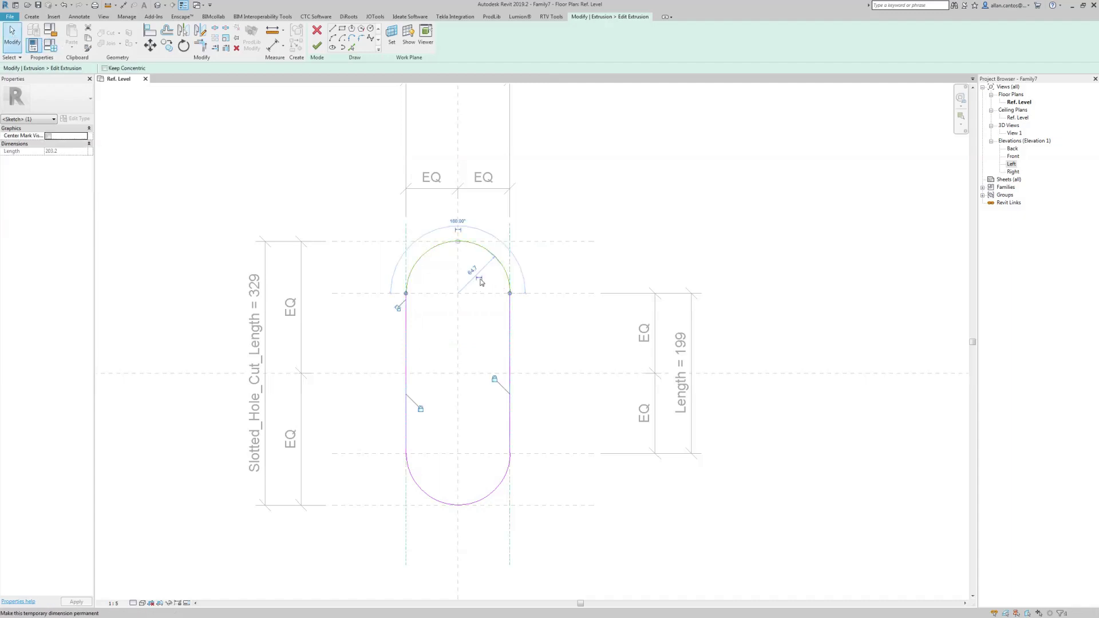
{"action": "left_click", "coordinate": [480, 280]}
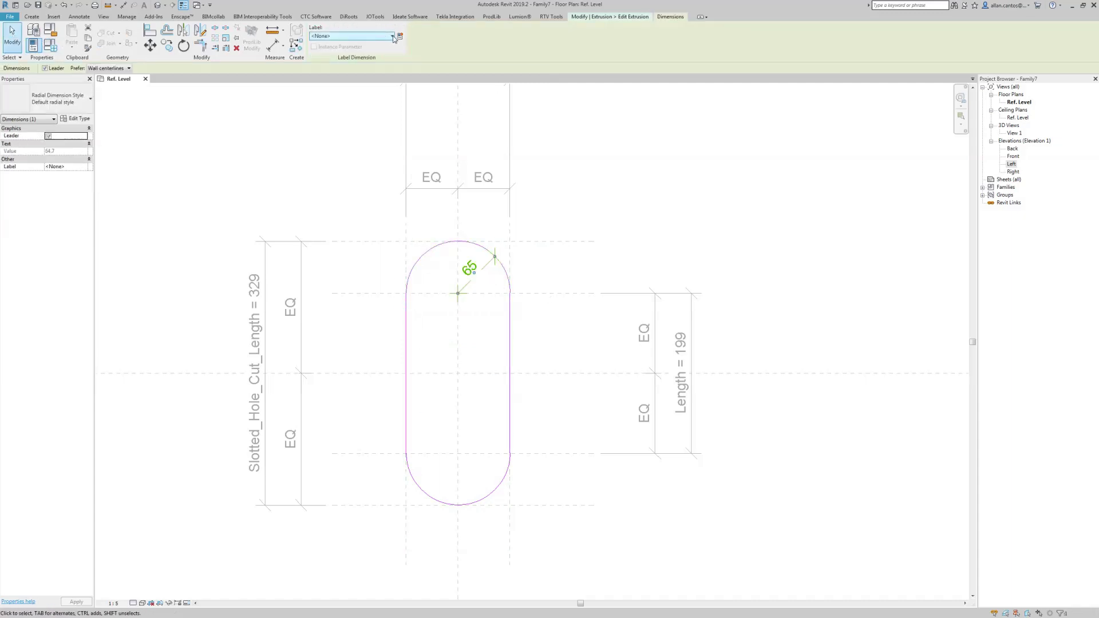
{"action": "left_click", "coordinate": [393, 36]}
{"action": "left_click", "coordinate": [330, 90]}
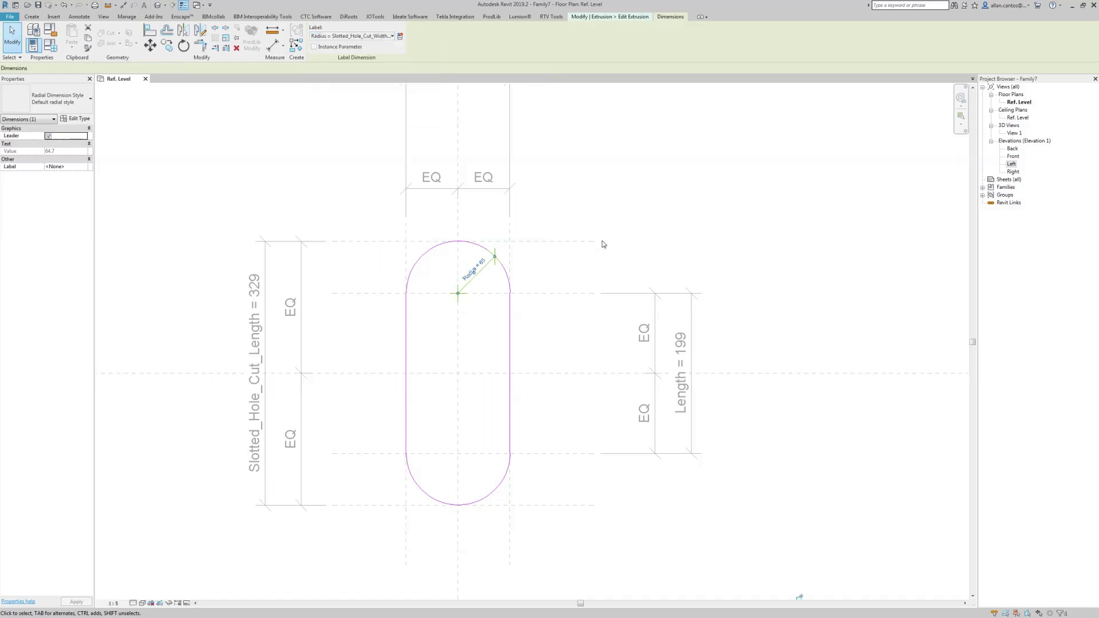
{"action": "left_click", "coordinate": [510, 515]}
{"action": "left_click", "coordinate": [493, 490]}
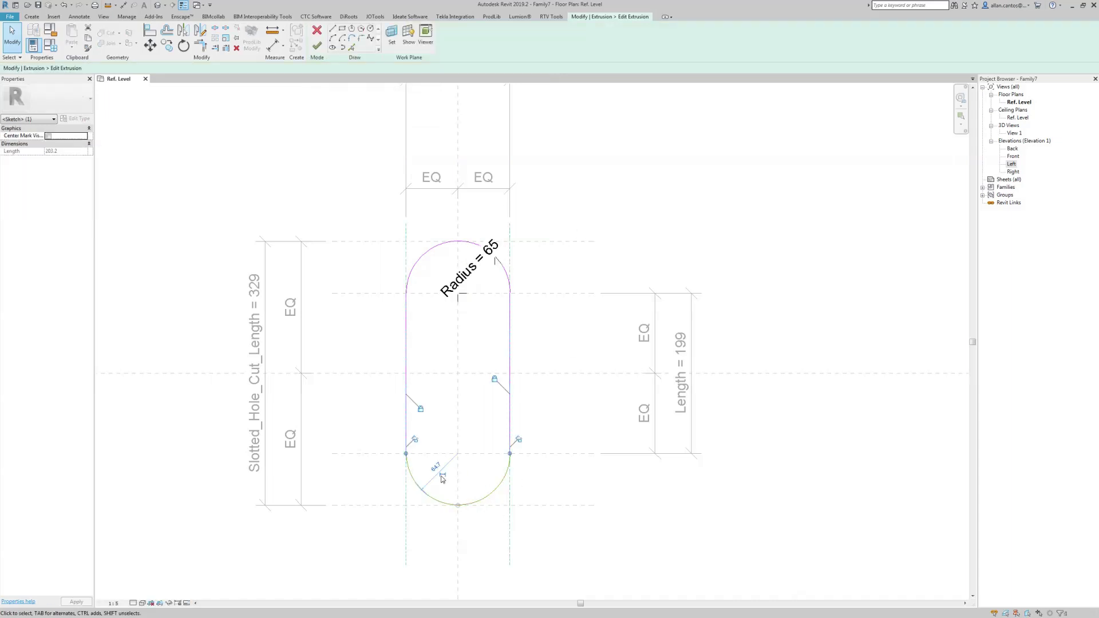
{"action": "left_click", "coordinate": [443, 474]}
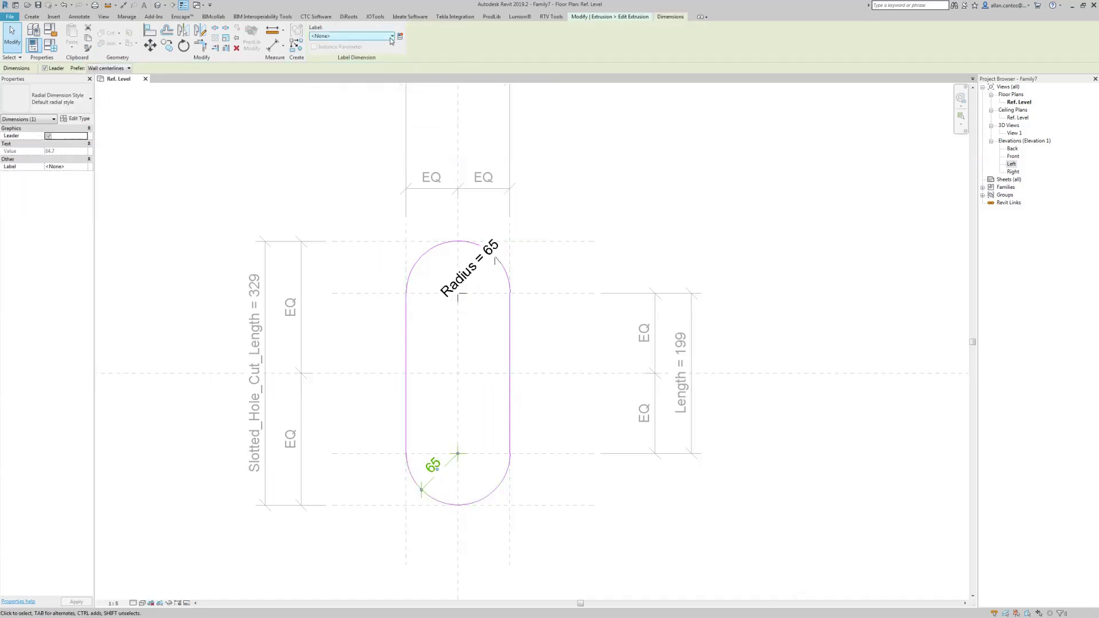
{"action": "left_click", "coordinate": [392, 36]}
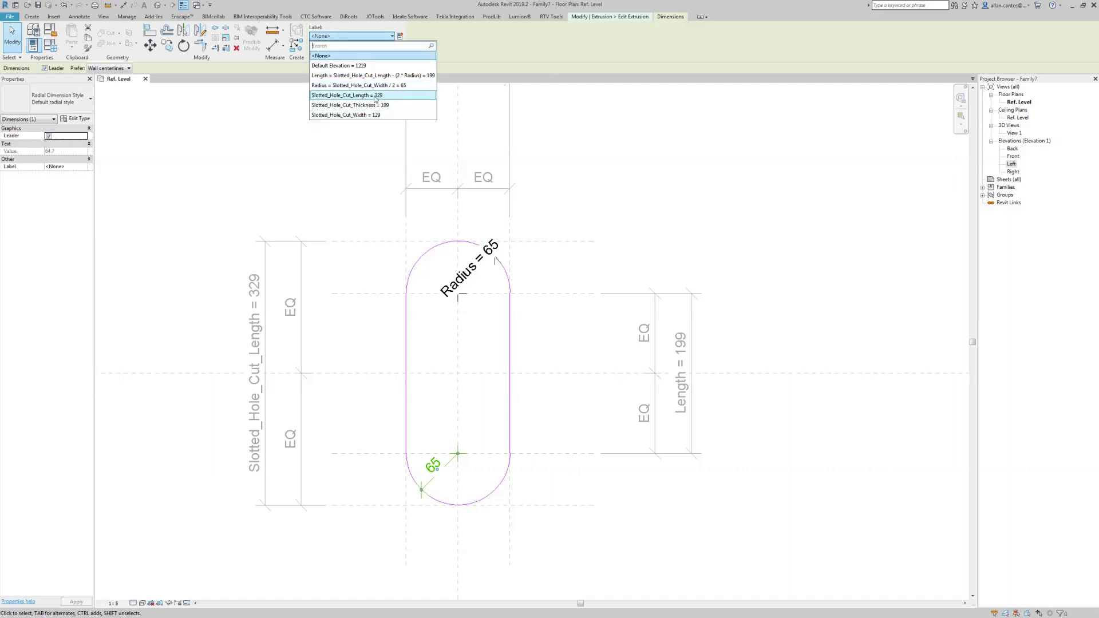
{"action": "left_click", "coordinate": [601, 219]}
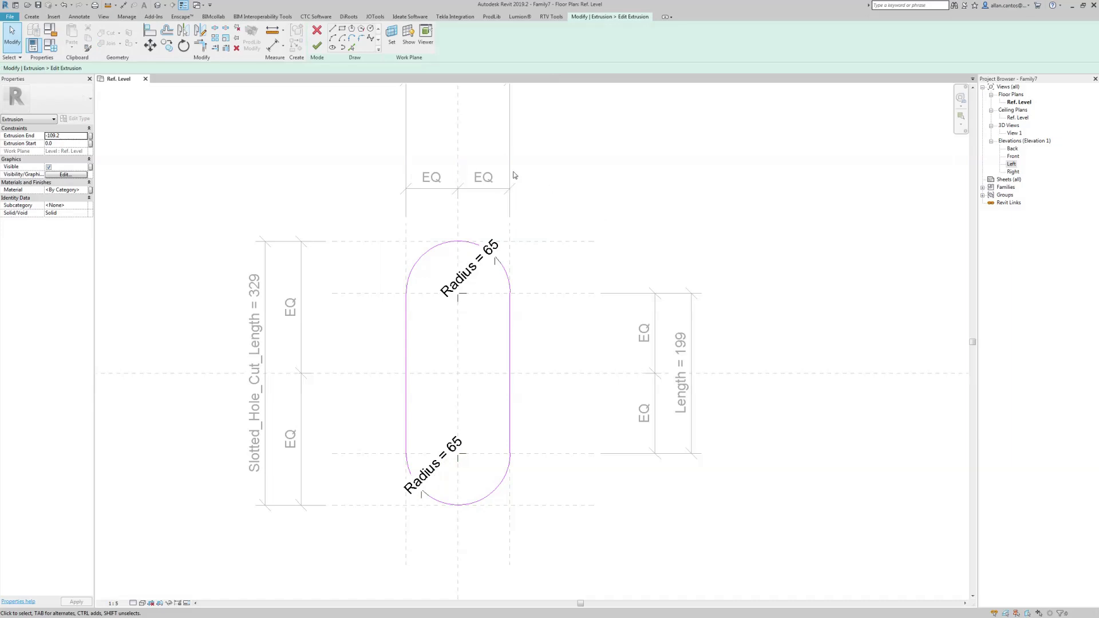
{"action": "left_click", "coordinate": [317, 46]}
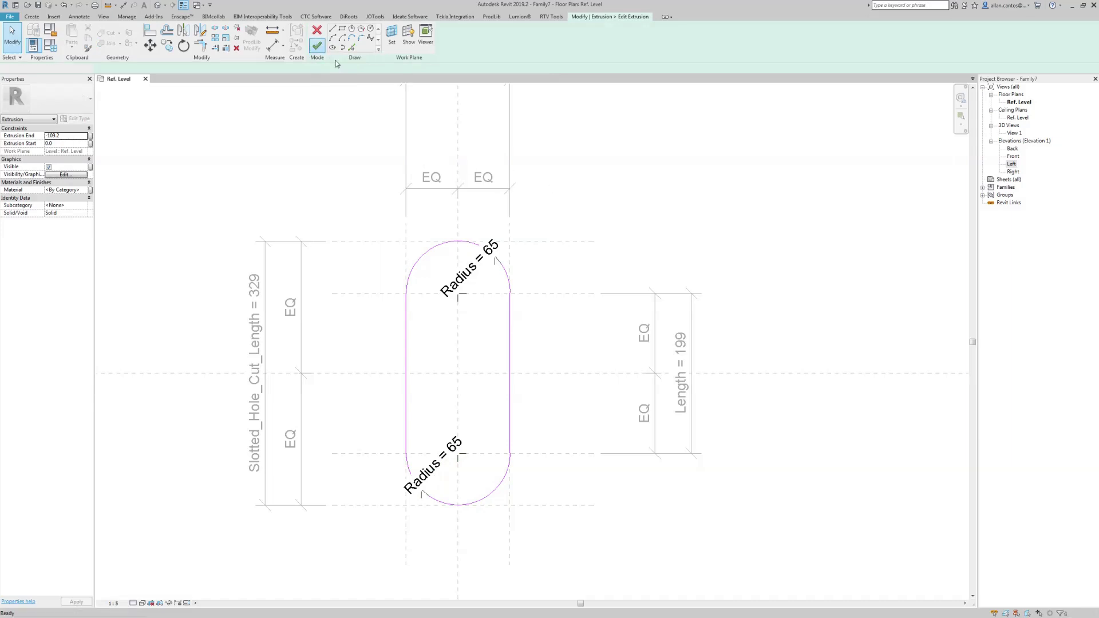
{"action": "left_click", "coordinate": [582, 189]}
{"action": "scroll", "coordinate": [319, 214], "scroll_direction": "down", "scroll_amount": 3}
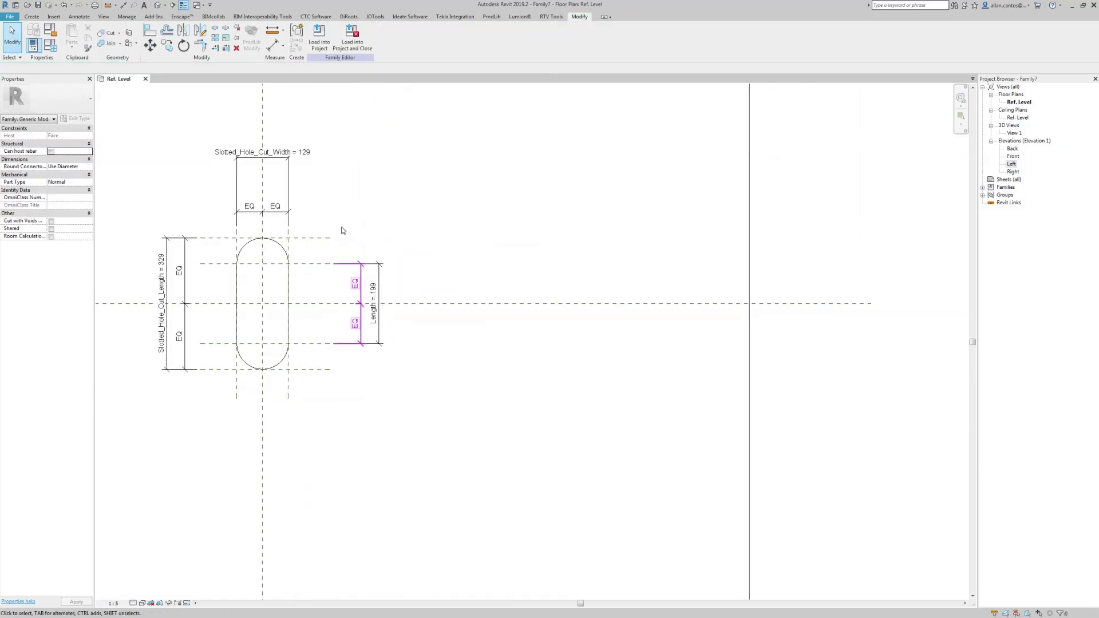
Step: Set Slotted_Hole_Cut_Length 52, Thickness 10 and Width 13 in Family Types
{"action": "left_click", "coordinate": [57, 48]}
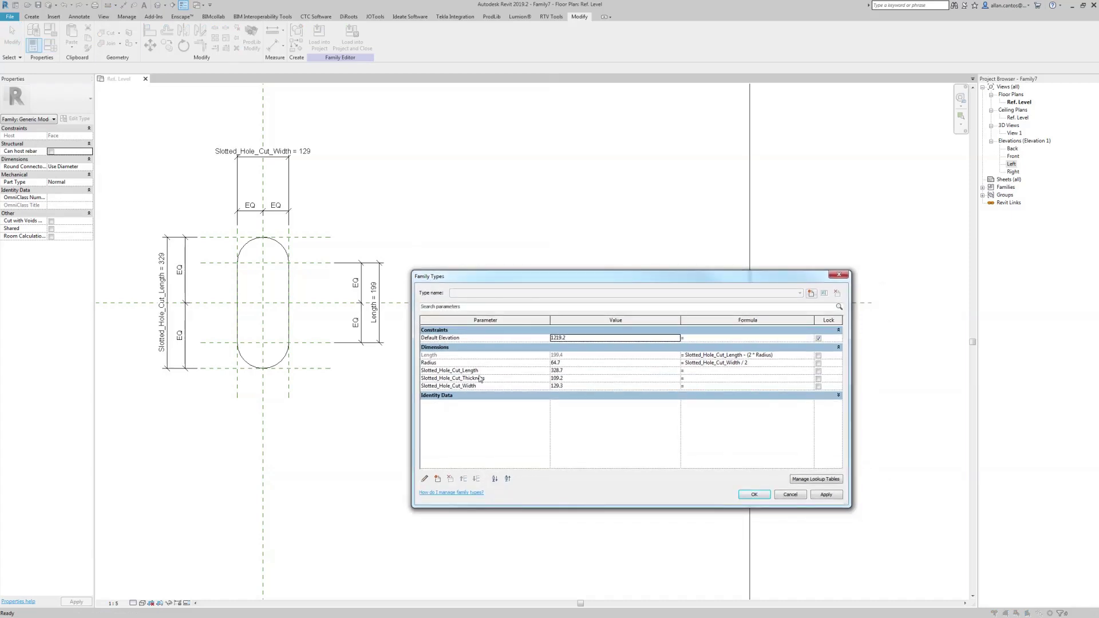
{"action": "left_click", "coordinate": [581, 371]}
{"action": "left_click", "coordinate": [574, 379]}
{"action": "type", "text": "10"}
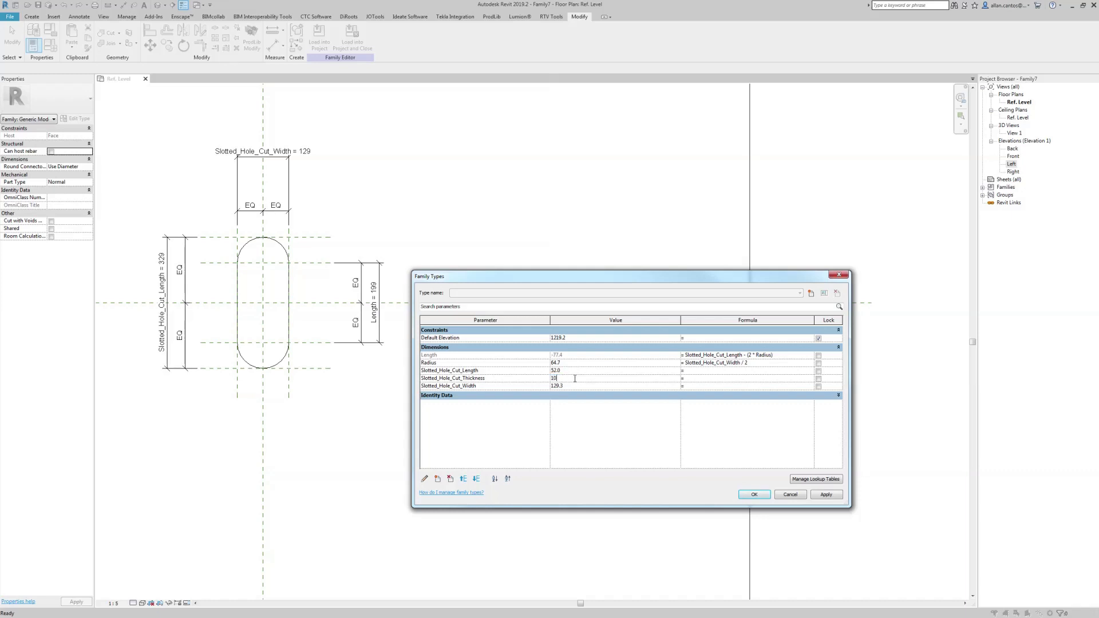
{"action": "left_click", "coordinate": [573, 387]}
{"action": "type", "text": "13"}
{"action": "left_click", "coordinate": [826, 495]}
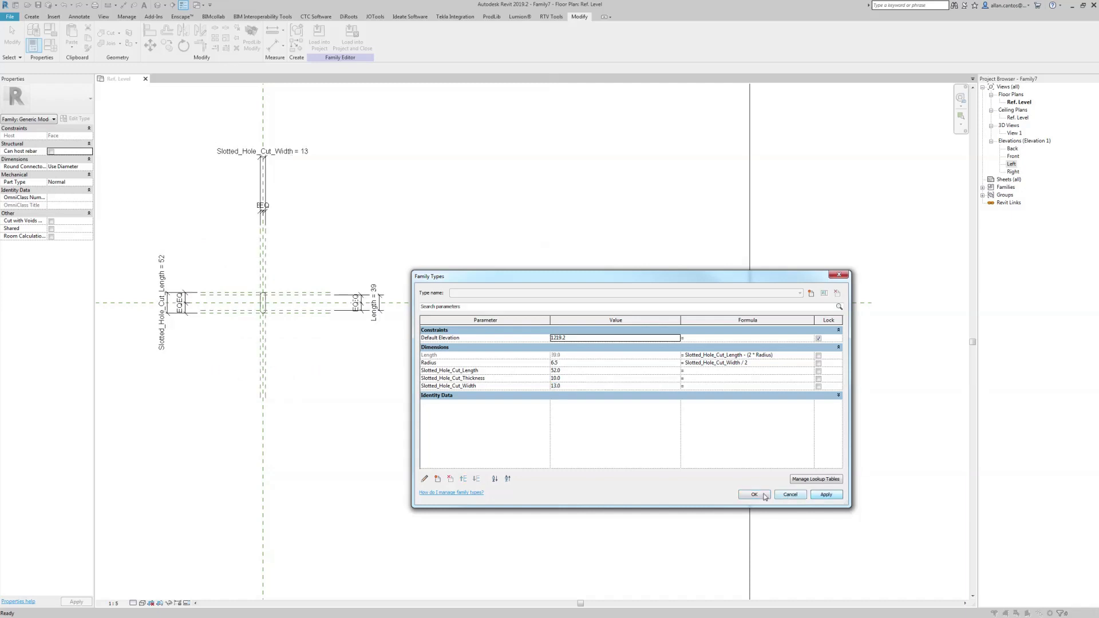
{"action": "left_click", "coordinate": [754, 495]}
Step: Bring the resized slot into view and open the 3D view View 1
{"action": "scroll", "coordinate": [256, 298], "scroll_direction": "up", "scroll_amount": 5}
{"action": "mouse_move", "coordinate": [263, 312]}
{"action": "middle_mouse_down"}
{"action": "mouse_move", "coordinate": [504, 321]}
{"action": "mouse_move", "coordinate": [461, 363]}
{"action": "mouse_move", "coordinate": [448, 331]}
{"action": "mouse_move", "coordinate": [368, 311]}
{"action": "mouse_move", "coordinate": [378, 275]}
{"action": "middle_mouse_up"}
{"action": "scroll", "coordinate": [461, 363], "scroll_direction": "down", "scroll_amount": 3}
{"action": "double_click", "coordinate": [1015, 133]}
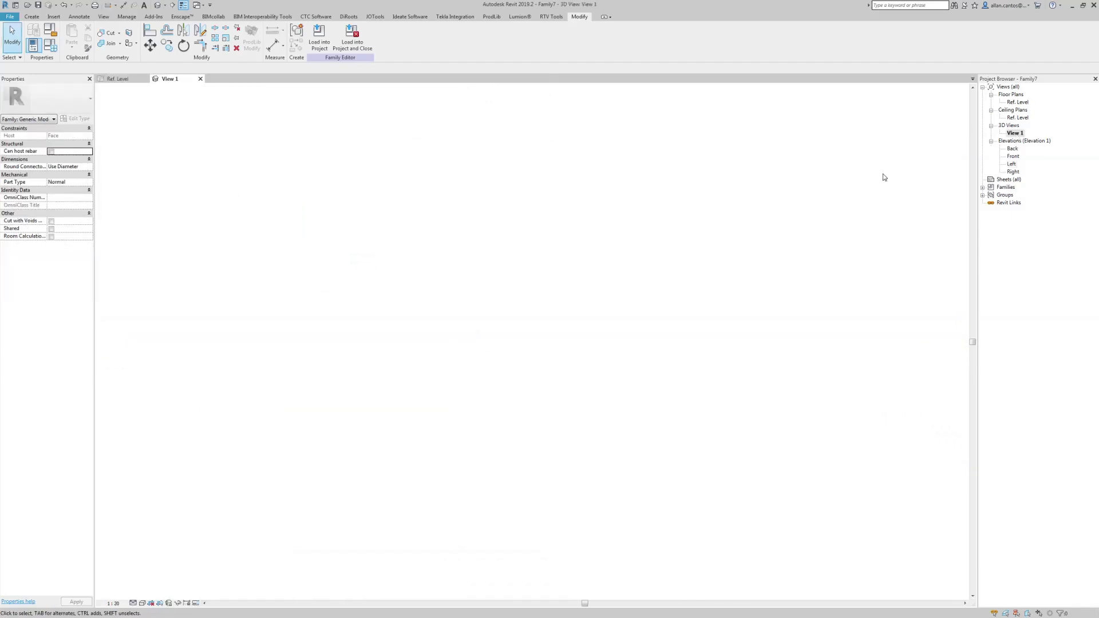
Step: Select the slot extrusion in View 1 and widen the Properties palette to read full names
{"action": "left_click", "coordinate": [546, 314]}
{"action": "scroll", "coordinate": [536, 314], "scroll_direction": "up", "scroll_amount": 5}
{"action": "scroll", "coordinate": [532, 315], "scroll_direction": "up", "scroll_amount": 3}
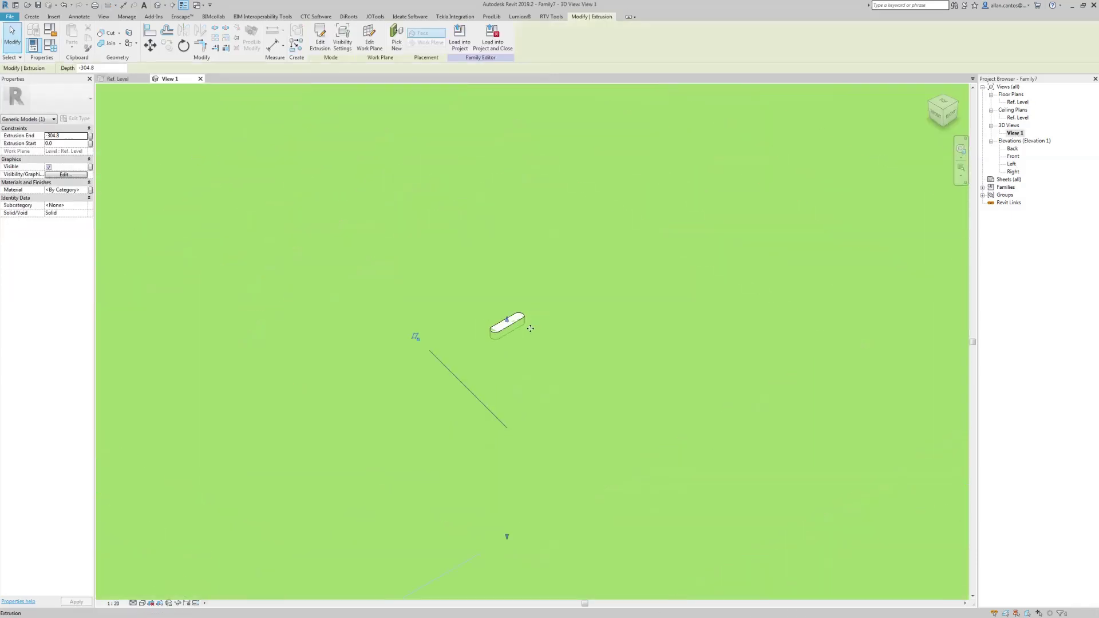
{"action": "scroll", "coordinate": [515, 321], "scroll_direction": "up", "scroll_amount": 3}
{"action": "scroll", "coordinate": [510, 325], "scroll_direction": "up", "scroll_amount": 2}
{"action": "key", "text": "Escape"}
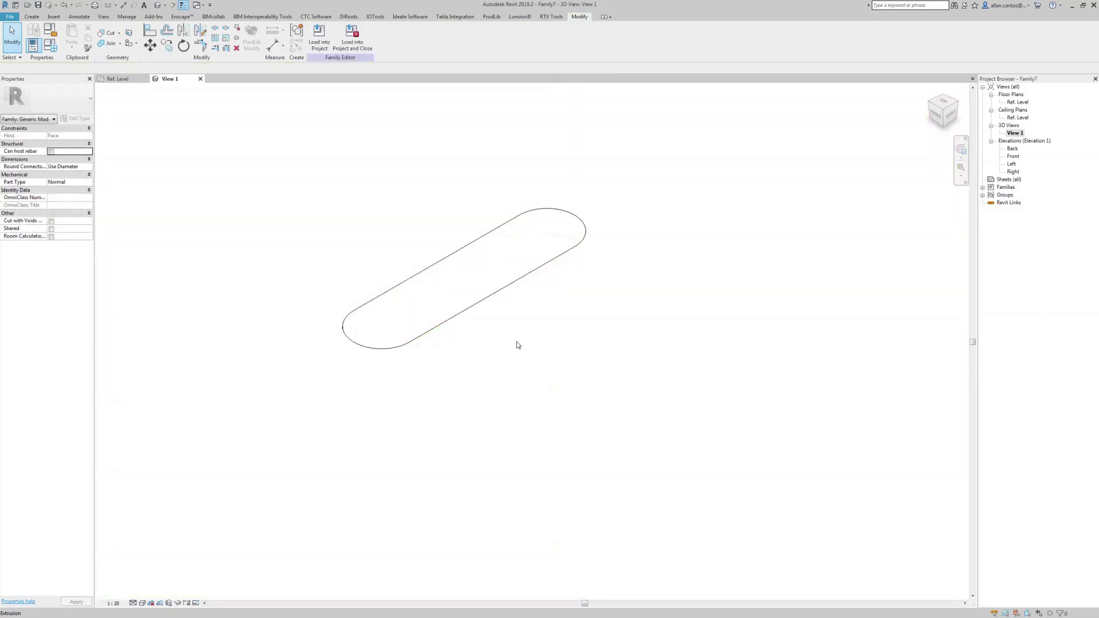
{"action": "scroll", "coordinate": [492, 335], "scroll_direction": "down", "scroll_amount": 5}
{"action": "left_click", "coordinate": [486, 342]}
{"action": "scroll", "coordinate": [484, 338], "scroll_direction": "up", "scroll_amount": 3}
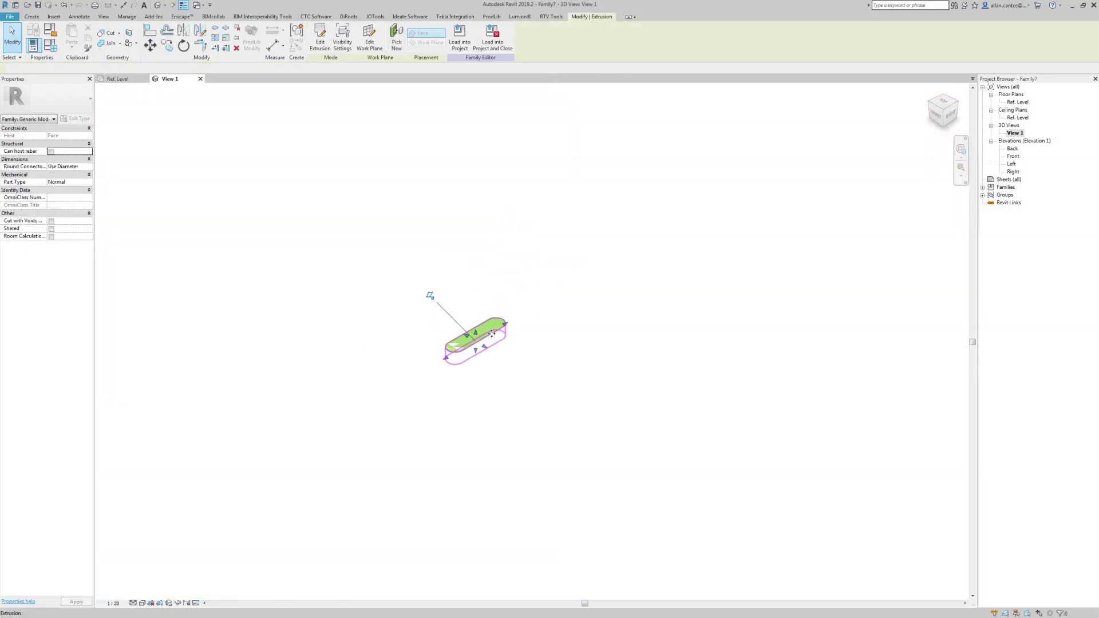
{"action": "scroll", "coordinate": [458, 315], "scroll_direction": "up", "scroll_amount": 4}
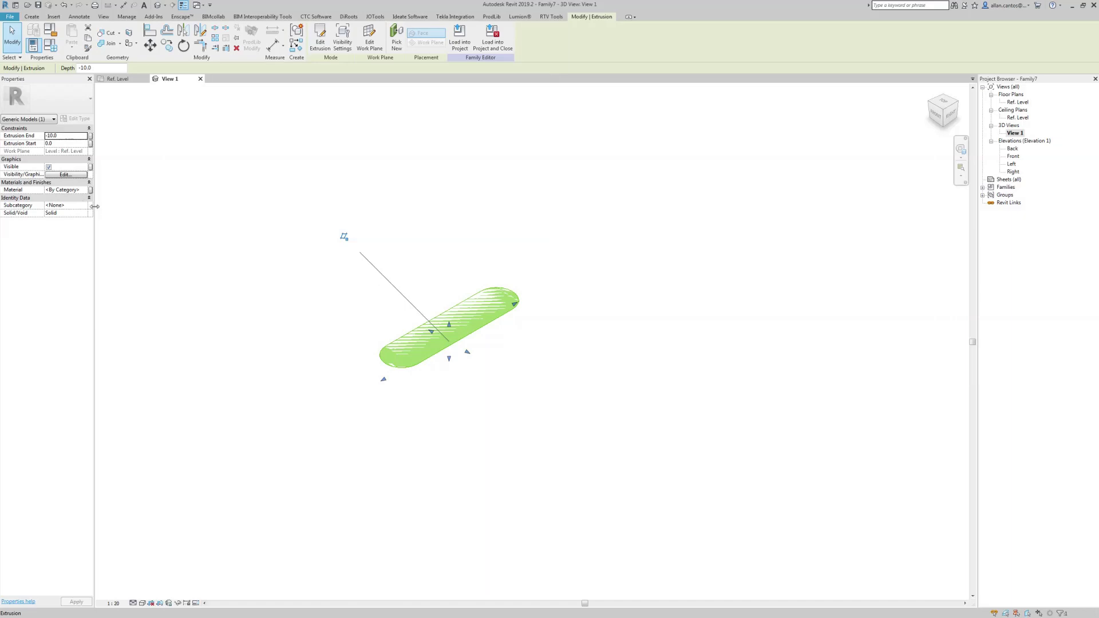
{"action": "left_click_drag", "start_coordinate": [94, 211], "coordinate": [159, 211]}
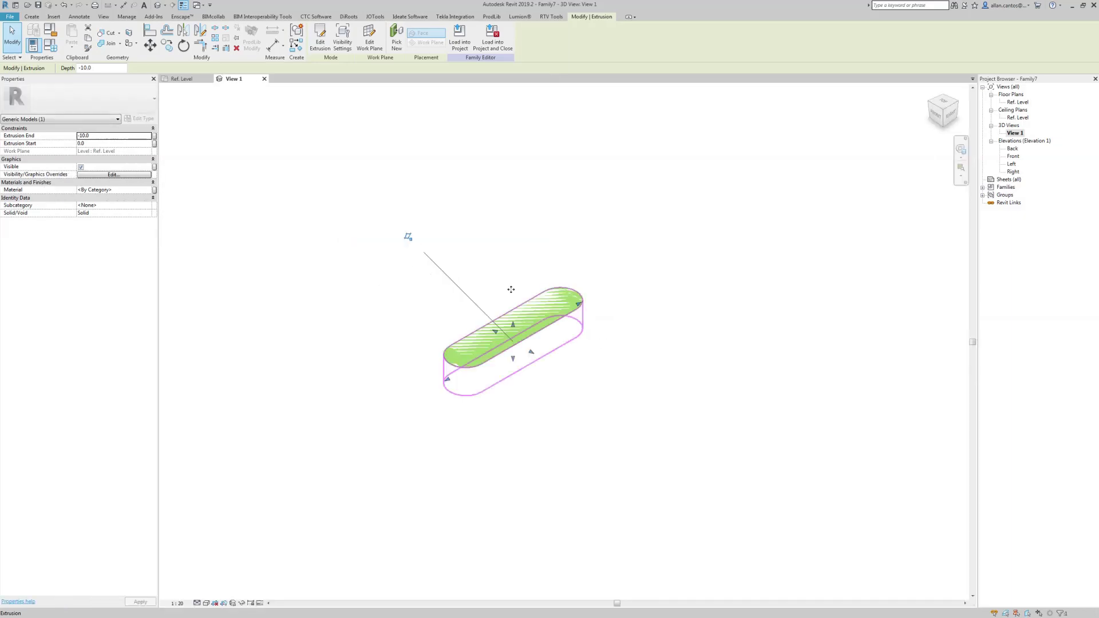
{"action": "mouse_move", "coordinate": [331, 166]}
{"action": "middle_mouse_down", "text": "shift"}
{"action": "mouse_move", "coordinate": [476, 326]}
{"action": "mouse_move", "coordinate": [401, 298]}
{"action": "middle_mouse_up", "text": "shift"}
Step: Change the slot extrusion's Solid/Void property from Solid to Void
{"action": "left_click", "coordinate": [315, 280]}
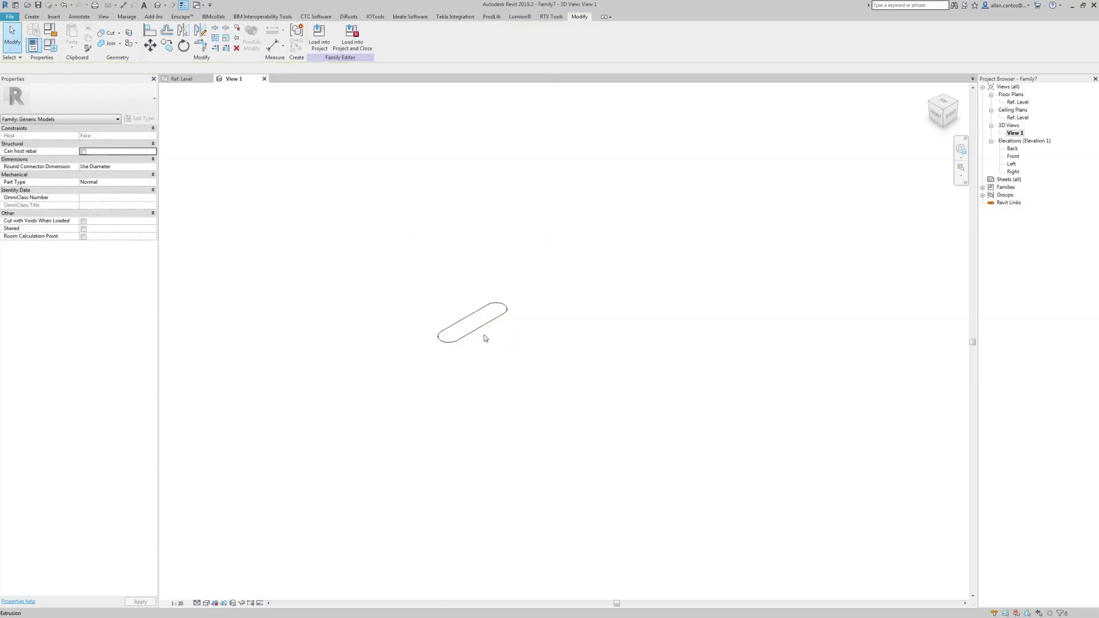
{"action": "key", "text": "ctrl+z"}
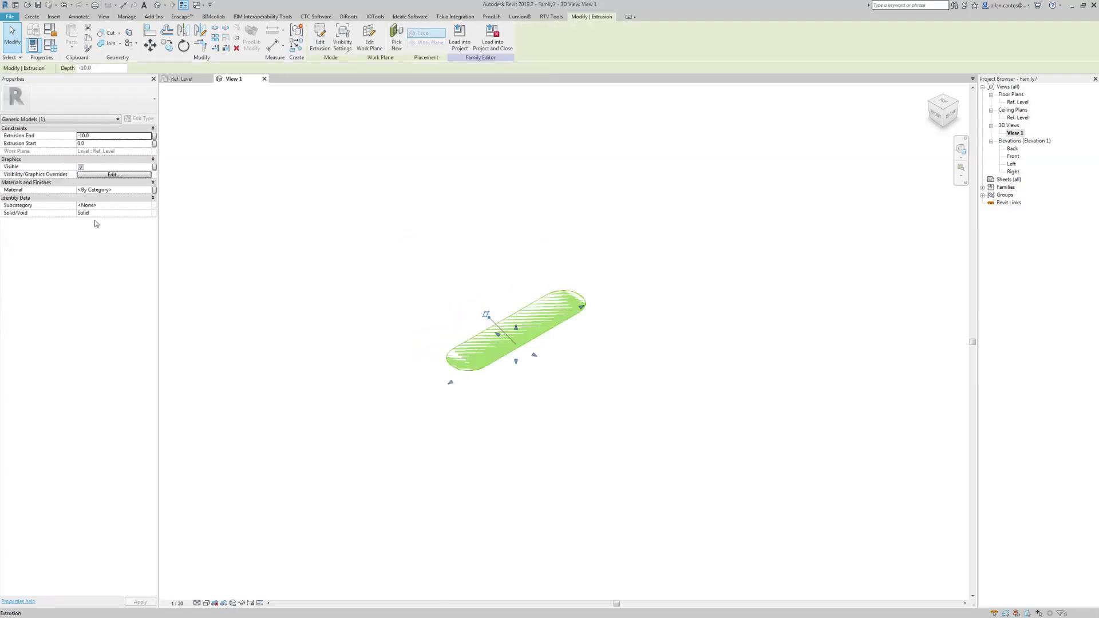
{"action": "left_click", "coordinate": [147, 213]}
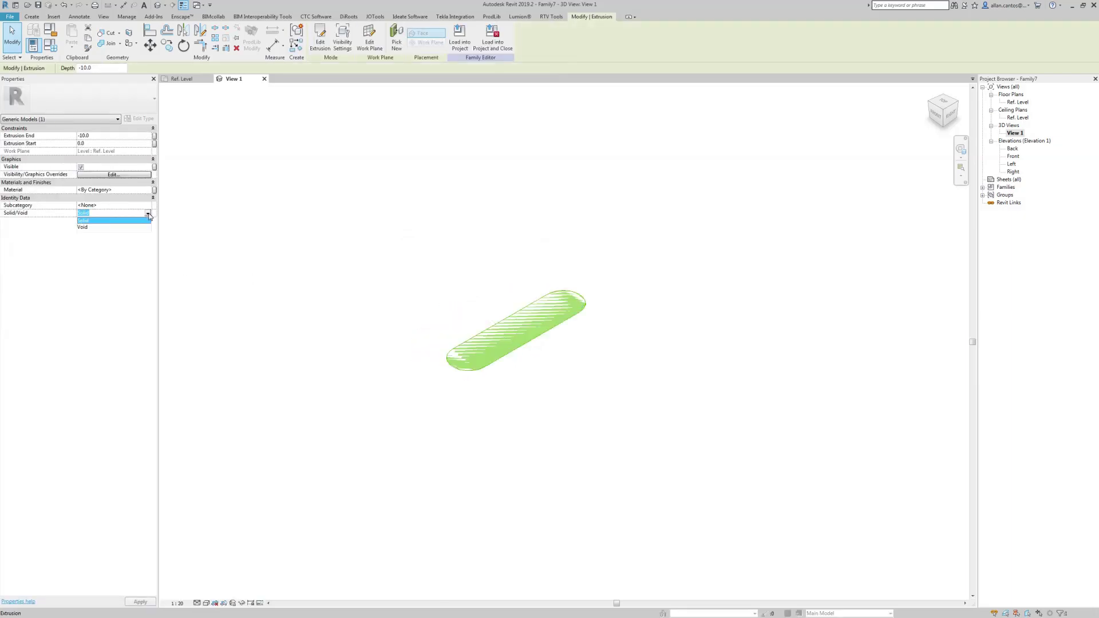
{"action": "left_click", "coordinate": [86, 228]}
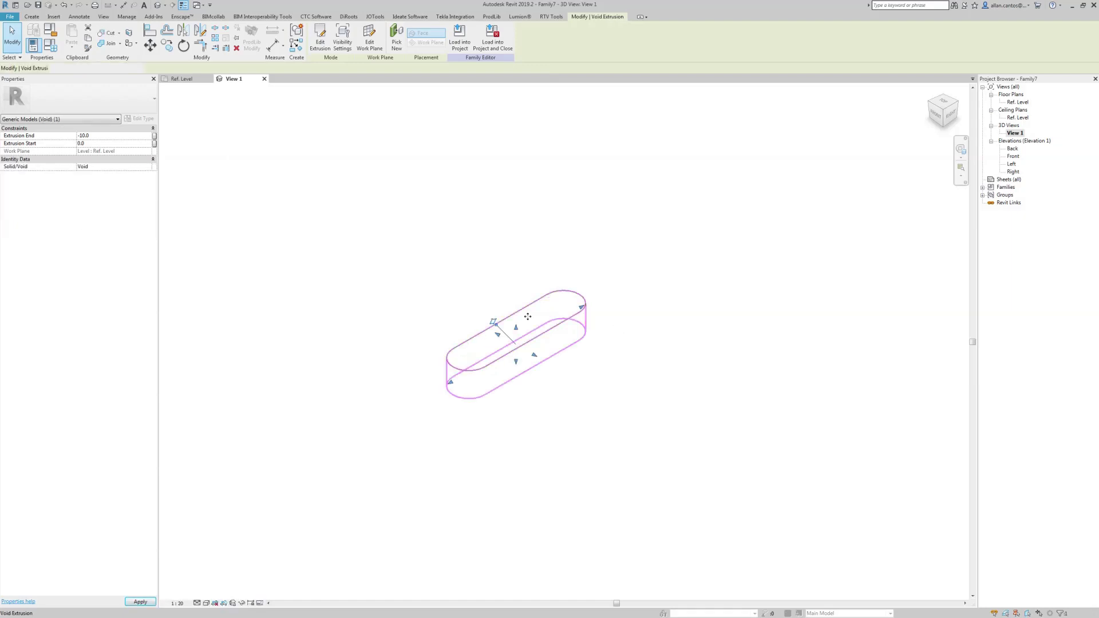
{"action": "left_click", "coordinate": [551, 346]}
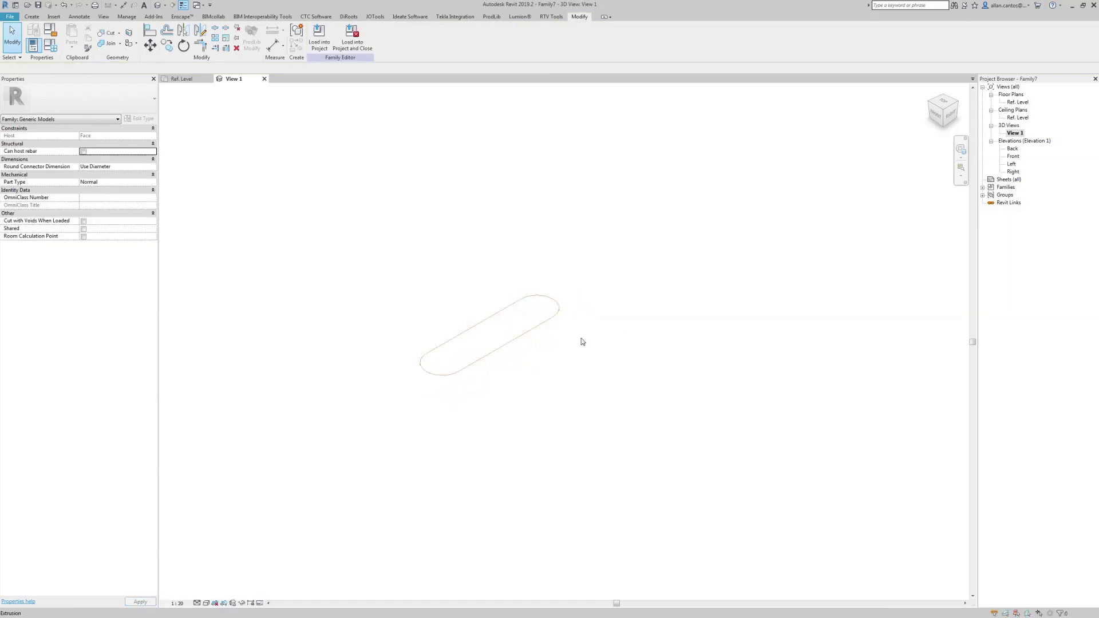
{"action": "middle_click_drag", "start_coordinate": [581, 341], "coordinate": [549, 335]}
Step: Cut the host box with the slot void using Cut Geometry
{"action": "left_click", "coordinate": [111, 35]}
{"action": "left_click", "coordinate": [651, 372]}
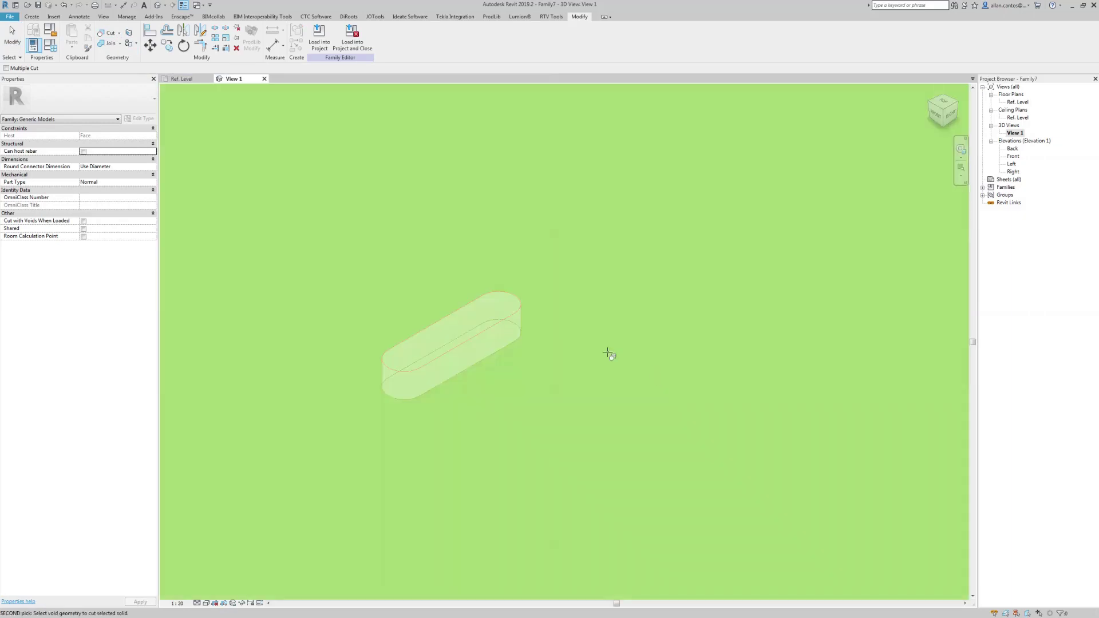
{"action": "left_click", "coordinate": [518, 326]}
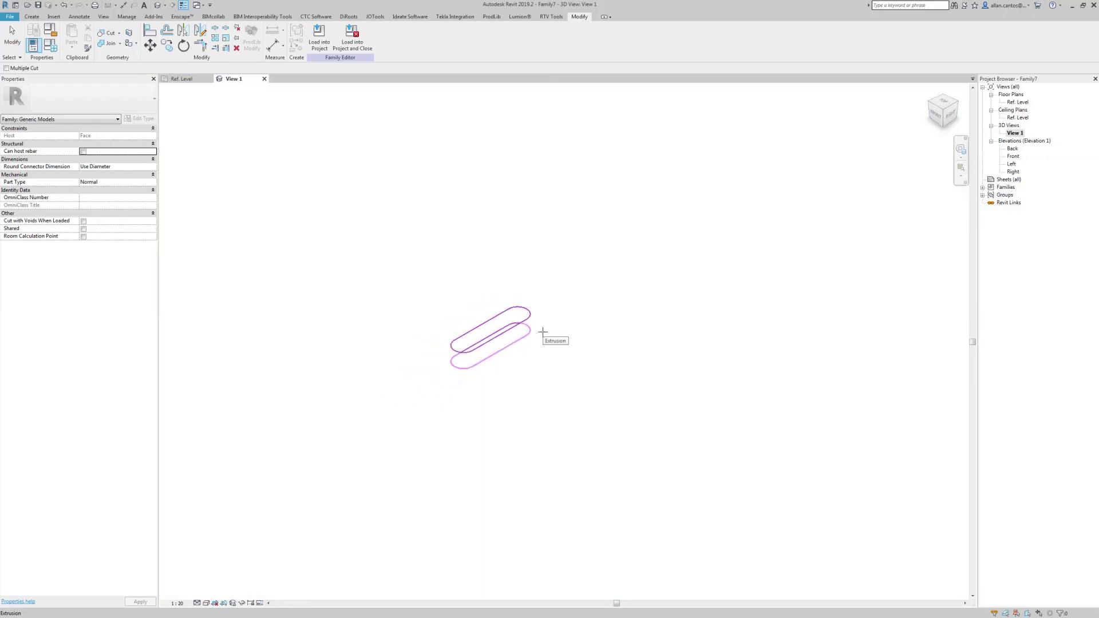
{"action": "key", "text": "Escape"}
Step: Switch the 3D view to Shaded and orbit to inspect the cut slot
{"action": "left_click", "coordinate": [208, 602]}
{"action": "left_click", "coordinate": [229, 568]}
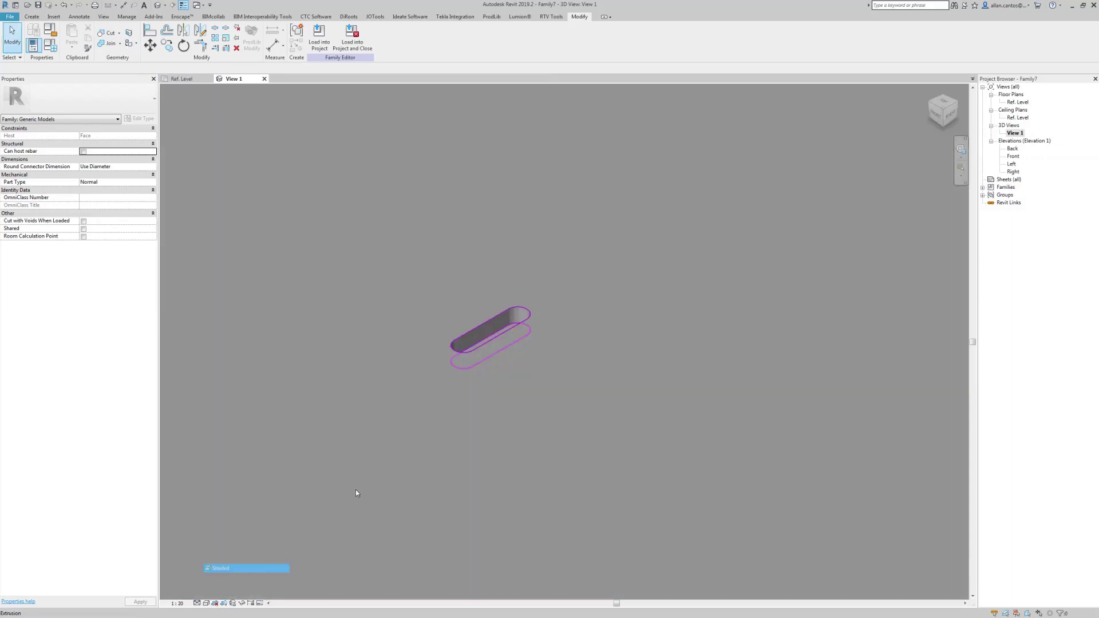
{"action": "mouse_move", "coordinate": [429, 323]}
{"action": "middle_mouse_down", "text": "shift"}
{"action": "mouse_move", "coordinate": [501, 379]}
{"action": "mouse_move", "coordinate": [582, 363]}
{"action": "middle_mouse_up", "text": "shift"}
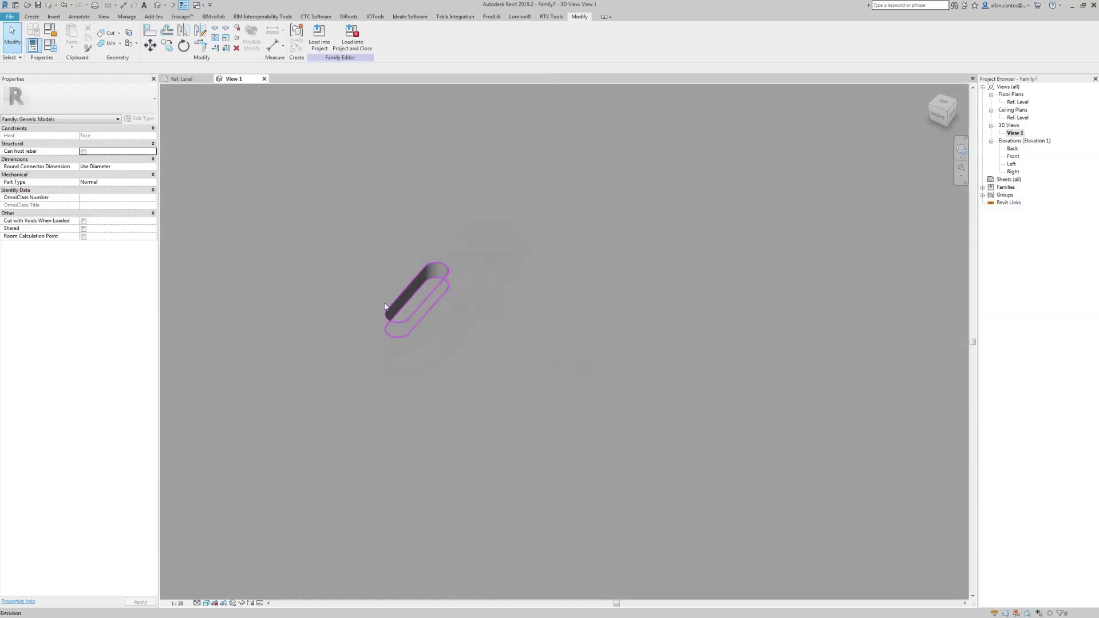
{"action": "scroll", "coordinate": [449, 346], "scroll_direction": "down", "scroll_amount": 3}
{"action": "scroll", "coordinate": [449, 346], "scroll_direction": "down", "scroll_amount": 3}
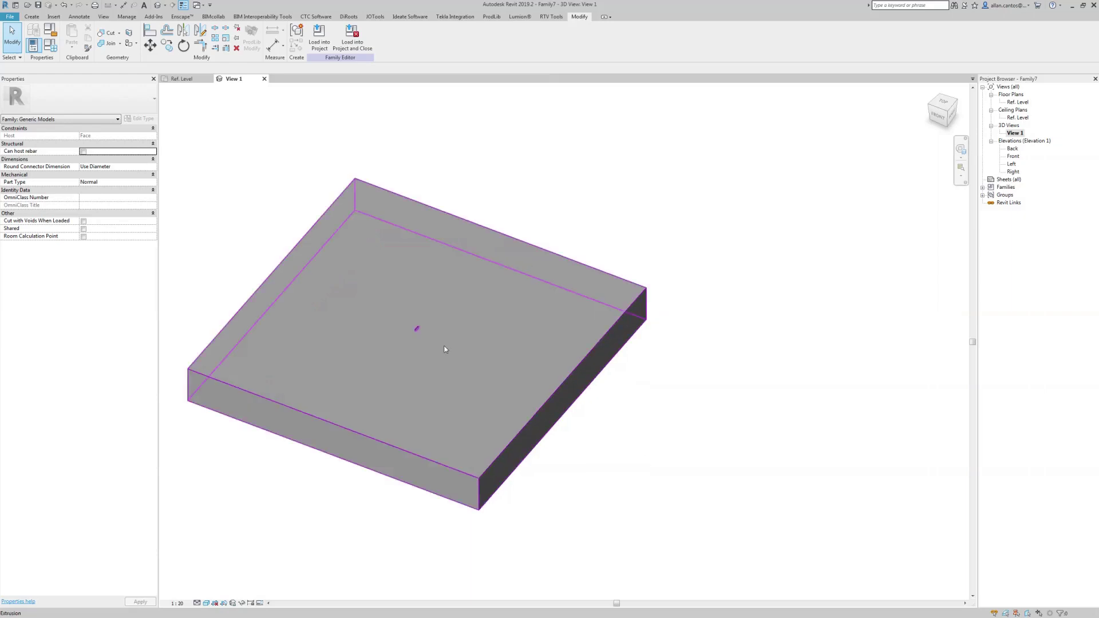
{"action": "scroll", "coordinate": [385, 315], "scroll_direction": "up", "scroll_amount": 5}
{"action": "scroll", "coordinate": [402, 320], "scroll_direction": "up", "scroll_amount": 3}
{"action": "scroll", "coordinate": [424, 344], "scroll_direction": "up", "scroll_amount": 2}
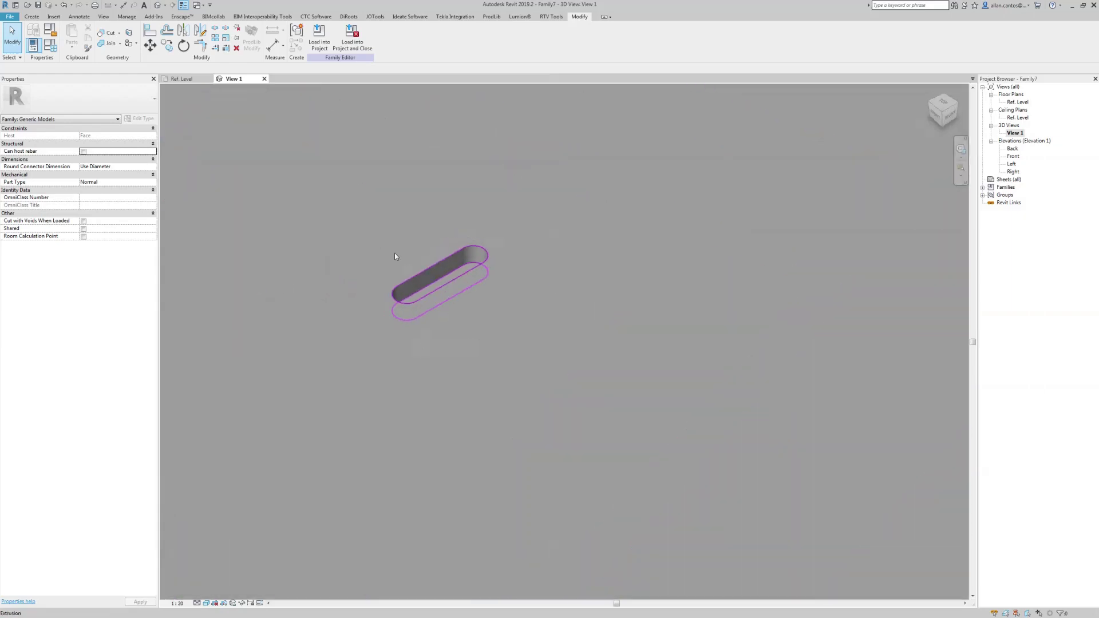
{"action": "scroll", "coordinate": [395, 256], "scroll_direction": "up", "scroll_amount": 2}
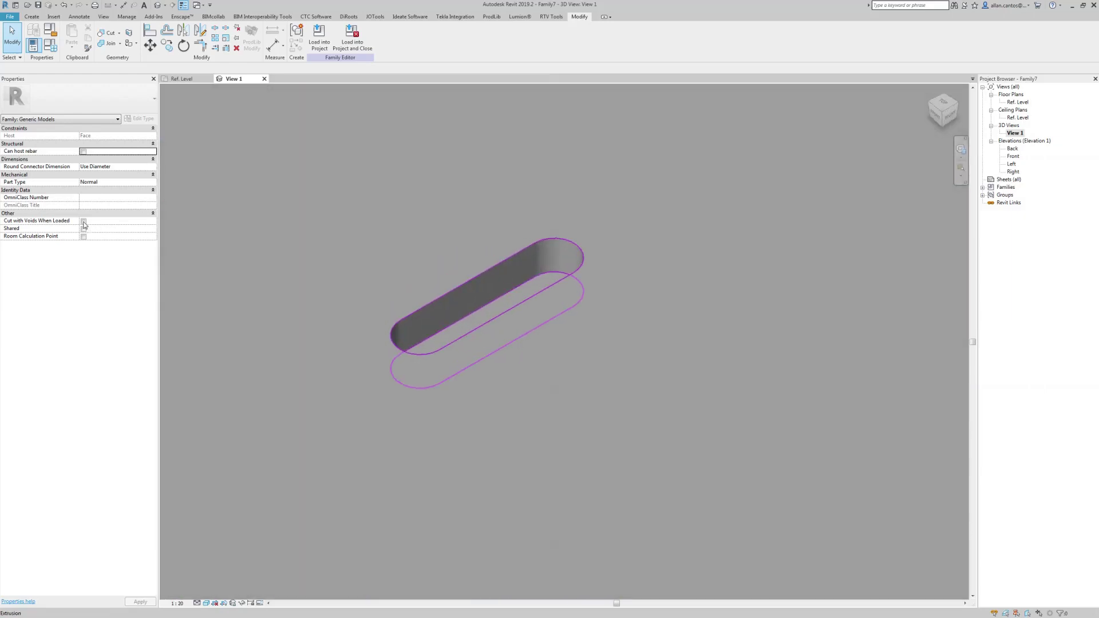
Step: Turn on Cut with Voids When Loaded and pan back toward the slot
{"action": "left_click", "coordinate": [83, 222]}
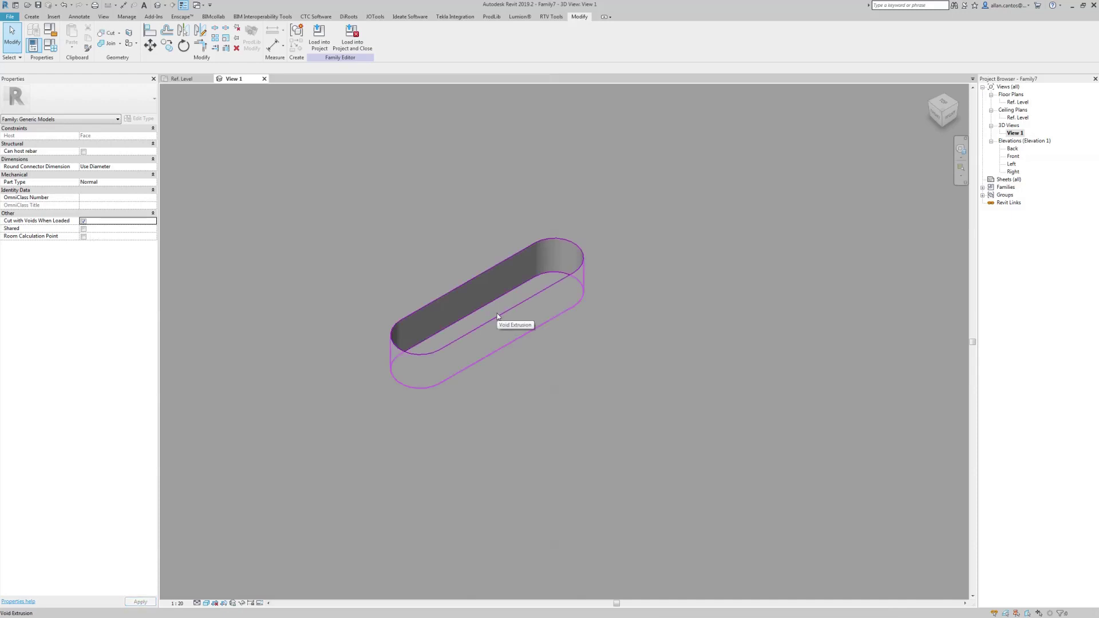
{"action": "scroll", "coordinate": [490, 310], "scroll_direction": "down", "scroll_amount": 3}
{"action": "scroll", "coordinate": [464, 316], "scroll_direction": "down", "scroll_amount": 3}
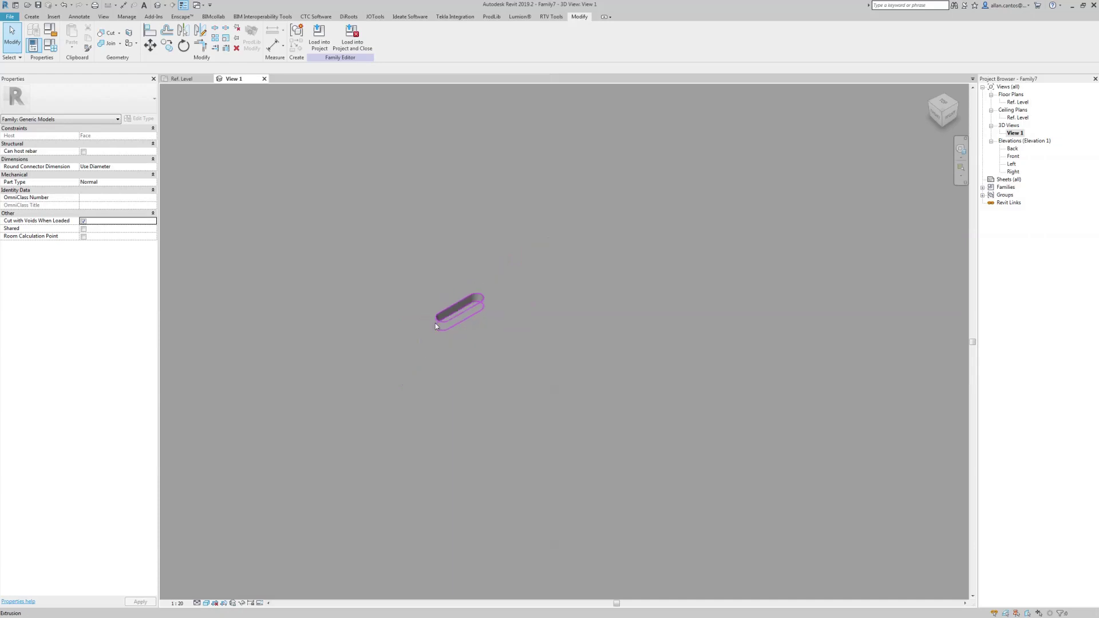
{"action": "scroll", "coordinate": [435, 323], "scroll_direction": "down", "scroll_amount": 3}
{"action": "scroll", "coordinate": [430, 336], "scroll_direction": "down", "scroll_amount": 3}
{"action": "scroll", "coordinate": [453, 373], "scroll_direction": "up", "scroll_amount": 2}
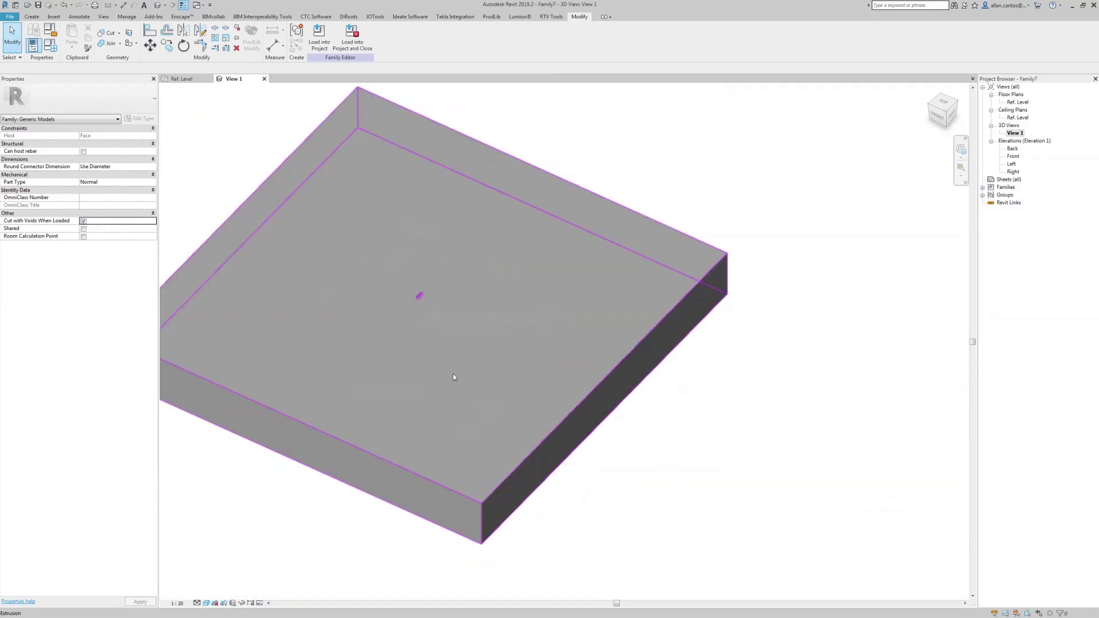
{"action": "mouse_move", "coordinate": [452, 374]}
{"action": "middle_mouse_down"}
{"action": "mouse_move", "coordinate": [491, 384]}
{"action": "mouse_move", "coordinate": [426, 333]}
{"action": "middle_mouse_up"}
{"action": "scroll", "coordinate": [438, 288], "scroll_direction": "down", "scroll_amount": 1}
{"action": "scroll", "coordinate": [439, 289], "scroll_direction": "up", "scroll_amount": 3}
{"action": "scroll", "coordinate": [552, 376], "scroll_direction": "up", "scroll_amount": 2}
Step: In Family Types, try a 50.0 Slotted_Hole_Cut_Thickness, then restore it to 10.0
{"action": "key", "text": "f"}
{"action": "key", "text": "t"}
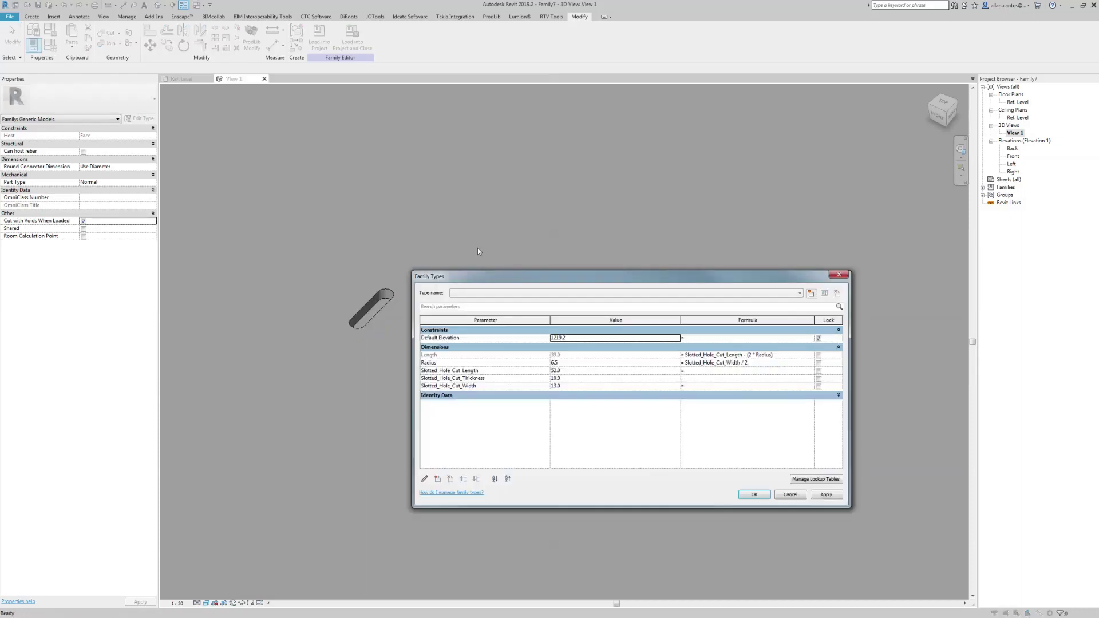
{"action": "left_click_drag", "start_coordinate": [515, 280], "coordinate": [547, 278]}
{"action": "left_click", "coordinate": [613, 376]}
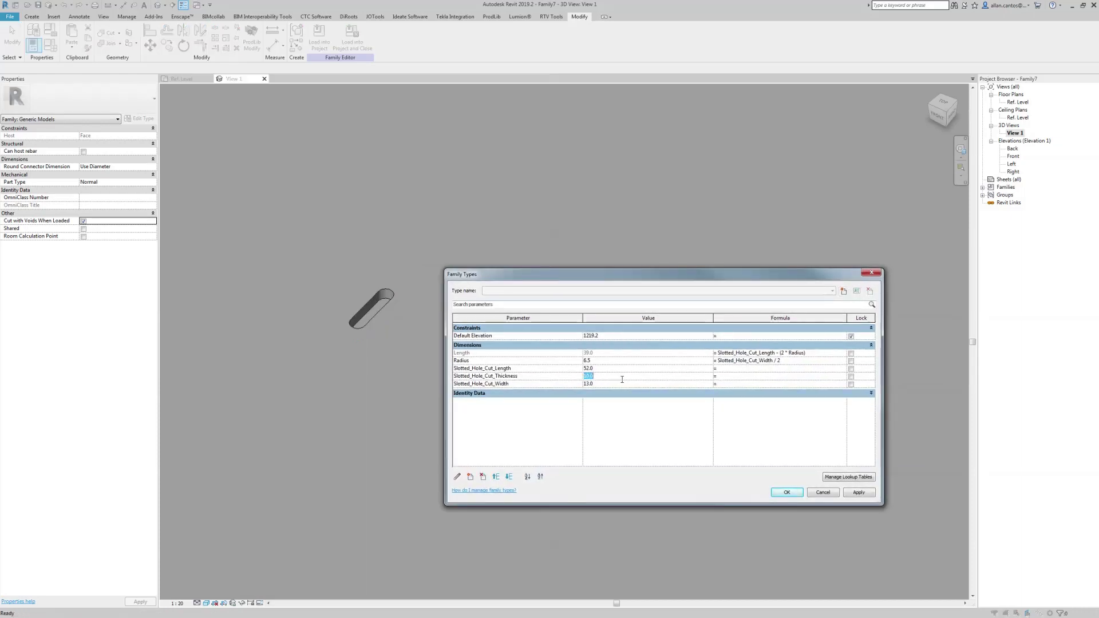
{"action": "type", "text": "50"}
{"action": "left_click", "coordinate": [860, 493]}
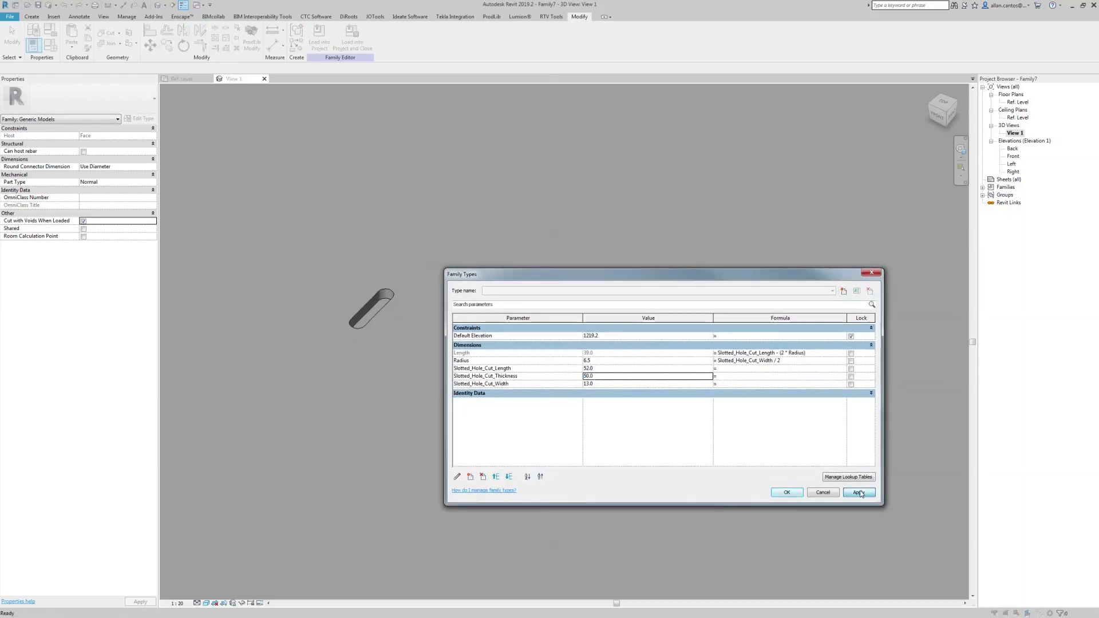
{"action": "left_click", "coordinate": [618, 375]}
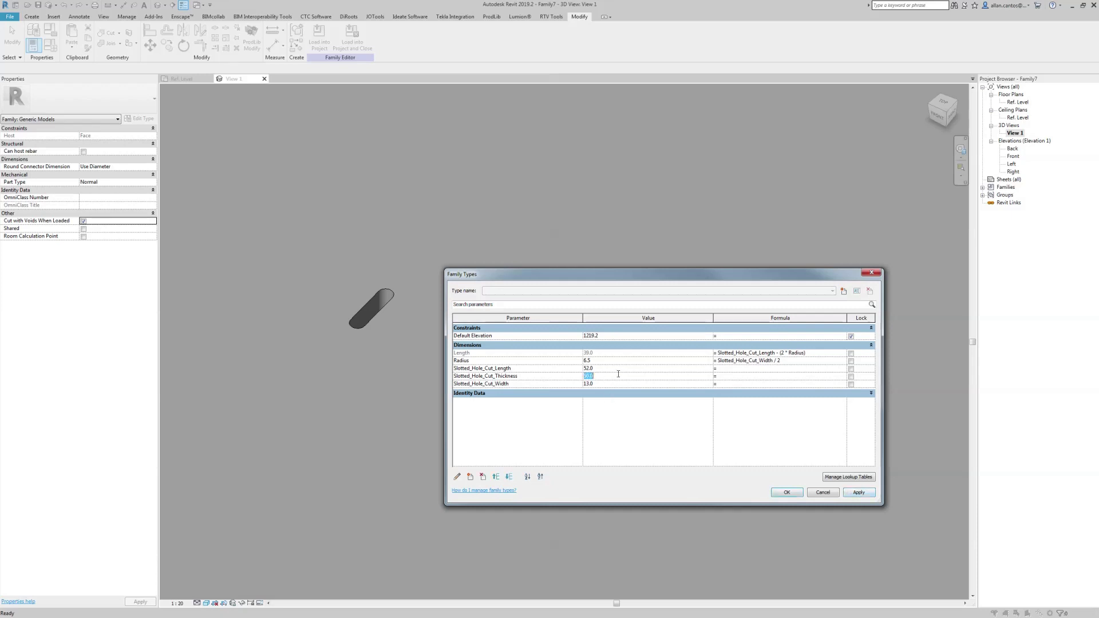
{"action": "type", "text": "10"}
{"action": "left_click", "coordinate": [858, 495]}
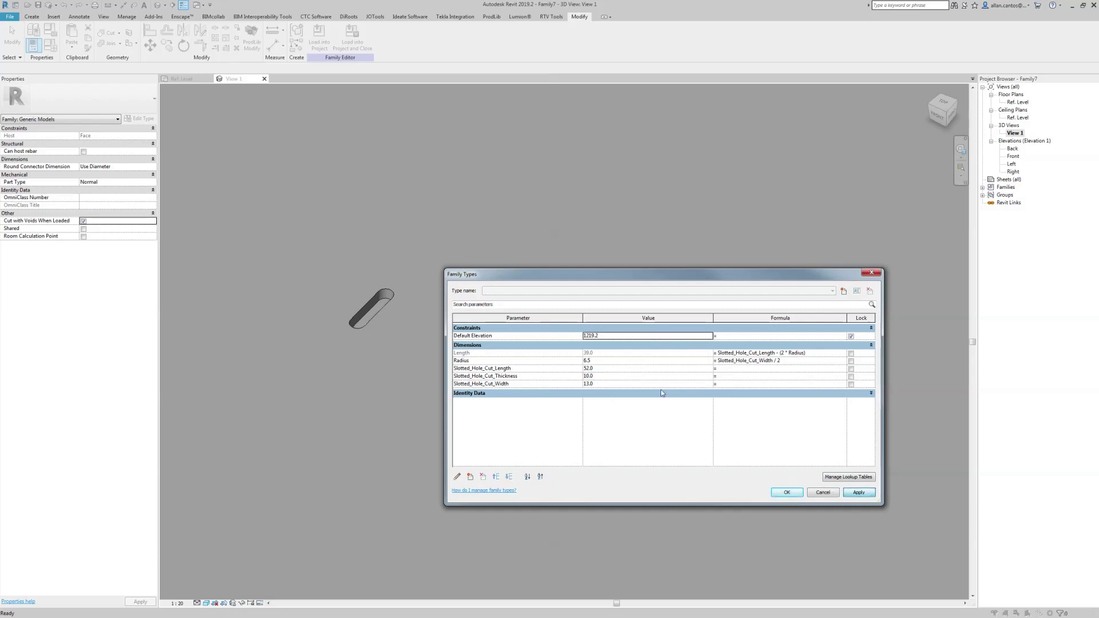
Step: Set Slotted_Hole_Cut_Length to 60.0 and Slotted_Hole_Cut_Width to 18.0, and apply
{"action": "left_click", "coordinate": [611, 369]}
{"action": "type", "text": "60"}
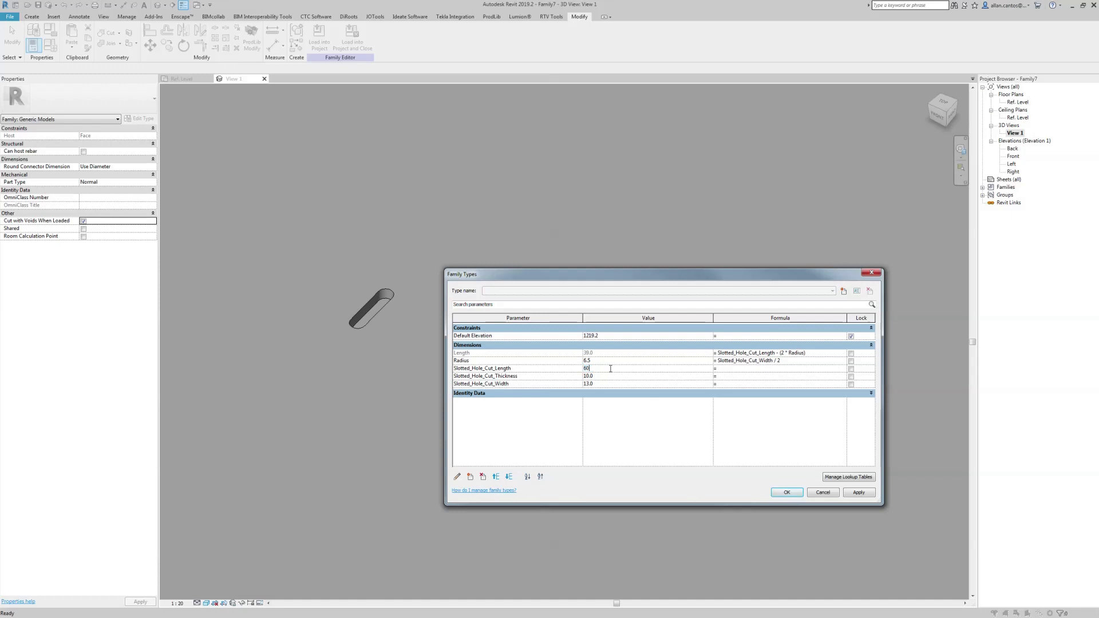
{"action": "left_click", "coordinate": [858, 492]}
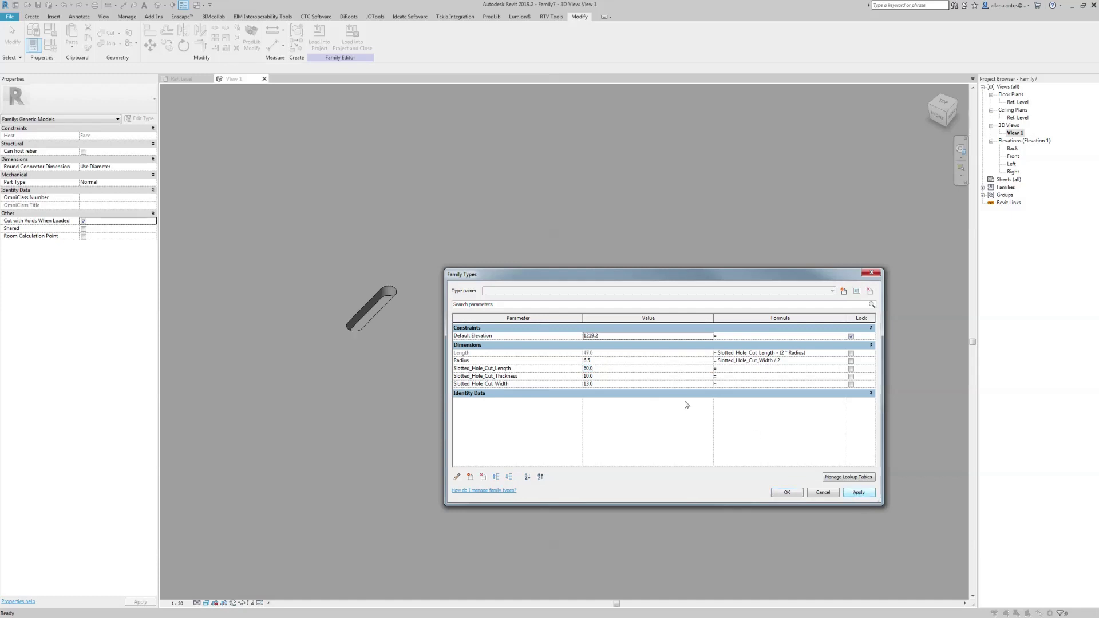
{"action": "left_click", "coordinate": [611, 383]}
{"action": "type", "text": "18"}
{"action": "left_click", "coordinate": [859, 493]}
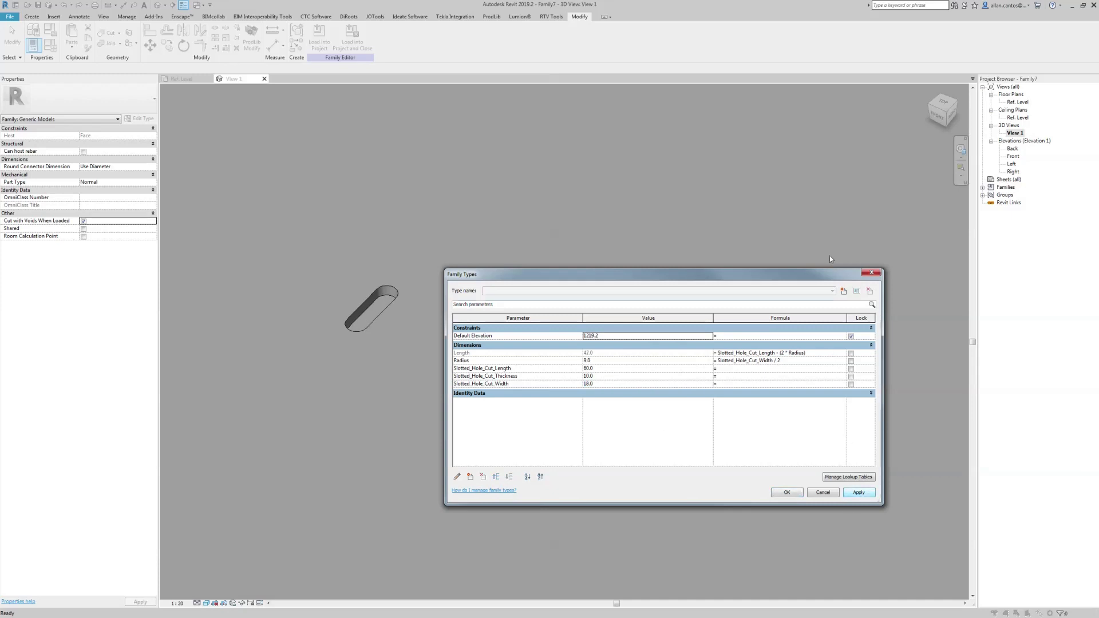
Step: Name the first family type Slotted_Hole_60x18x10
{"action": "left_click", "coordinate": [844, 291]}
{"action": "left_click_drag", "start_coordinate": [497, 446], "coordinate": [575, 438]}
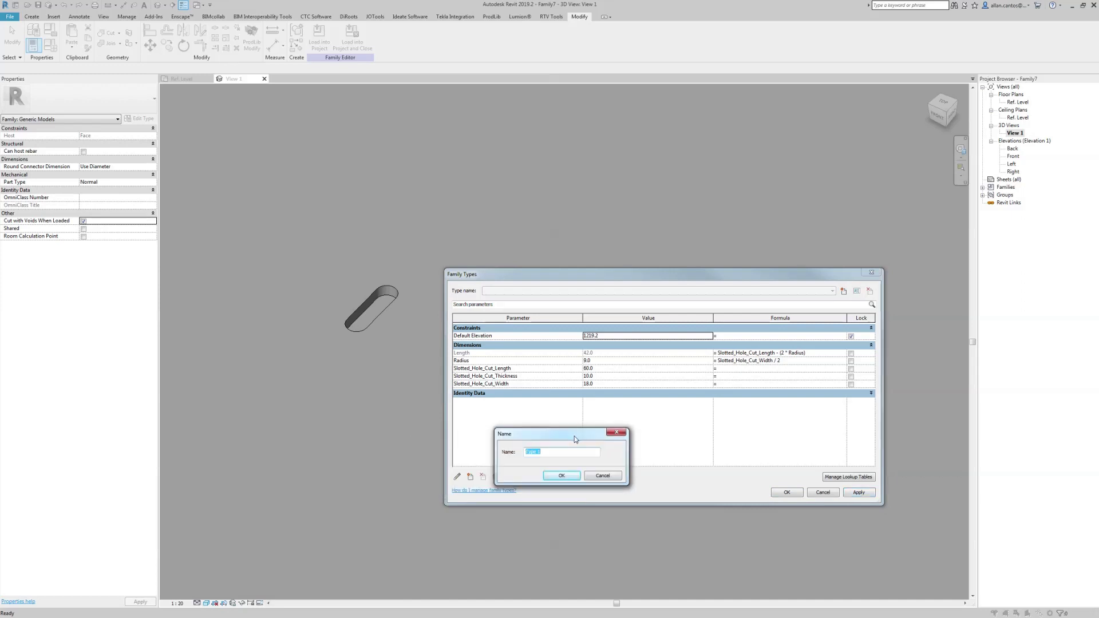
{"action": "type", "text": "S"}
{"action": "key", "text": "BackSpace"}
{"action": "left_click", "coordinate": [569, 453]}
{"action": "left_click", "coordinate": [562, 476]}
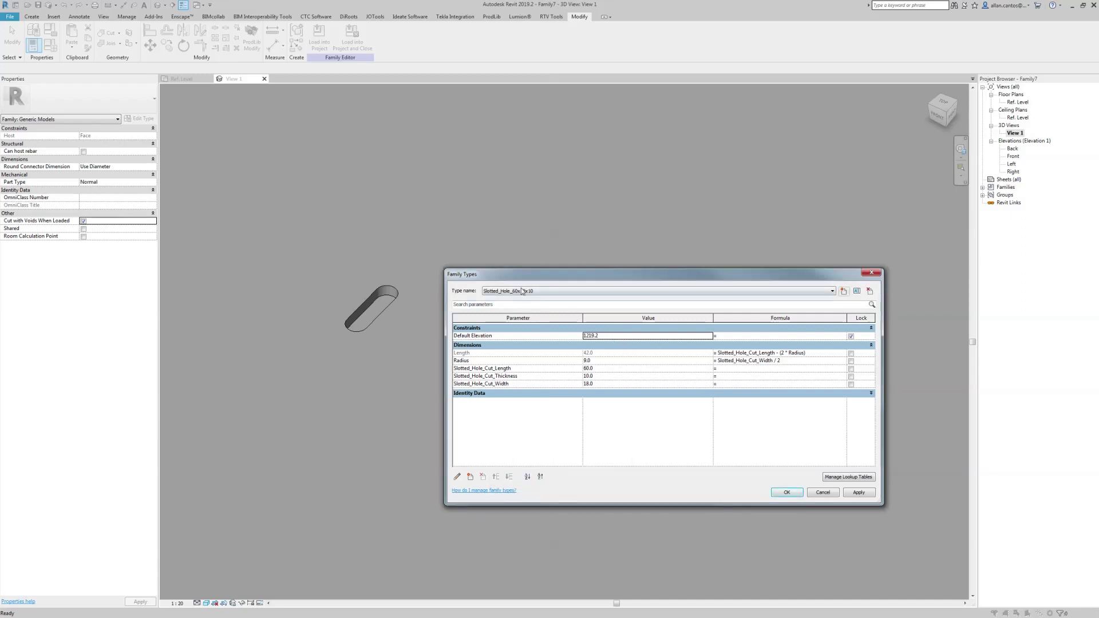
Step: Create a new type named Slotted_Hole_53x13x10 from the pasted existing type name
{"action": "left_click", "coordinate": [844, 292]}
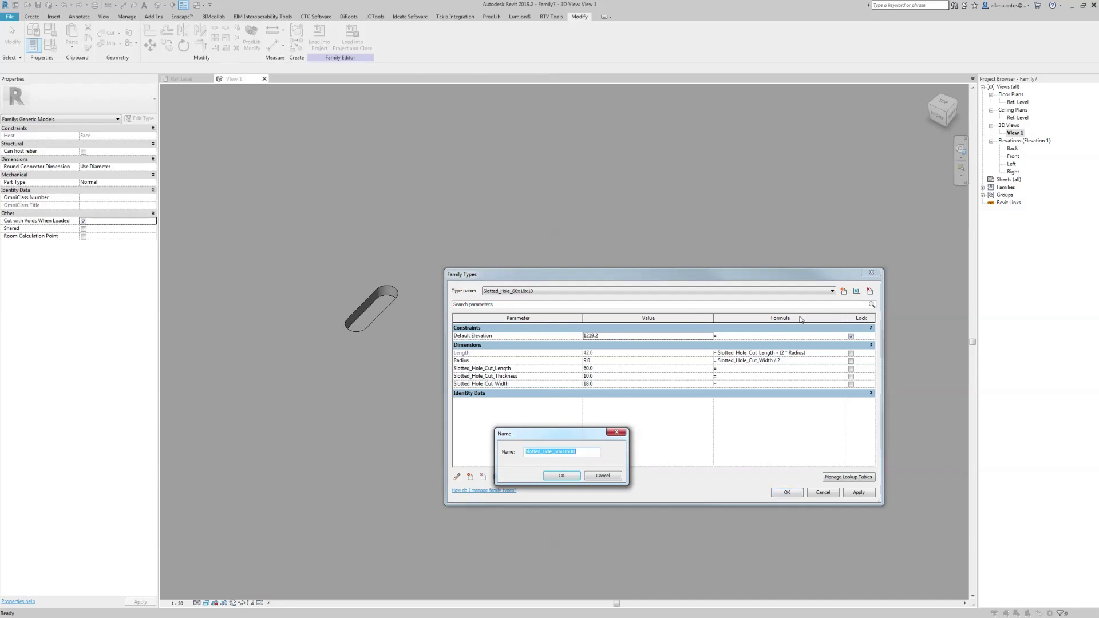
{"action": "left_click", "coordinate": [607, 480]}
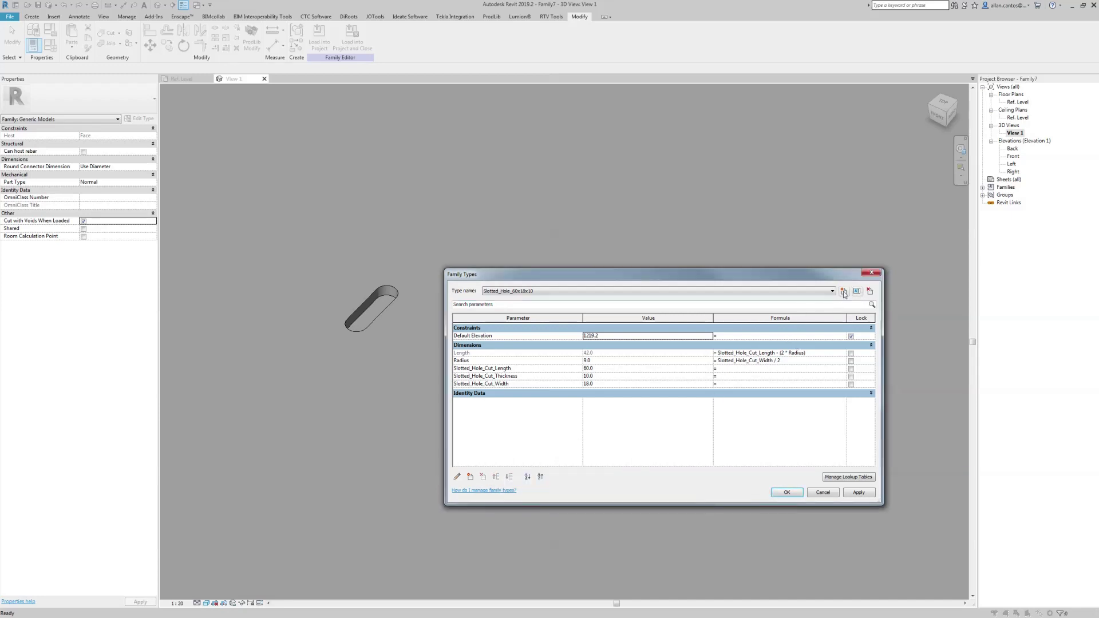
{"action": "left_click", "coordinate": [844, 292]}
{"action": "type", "text": "Slotted_Hole_60x18x10"}
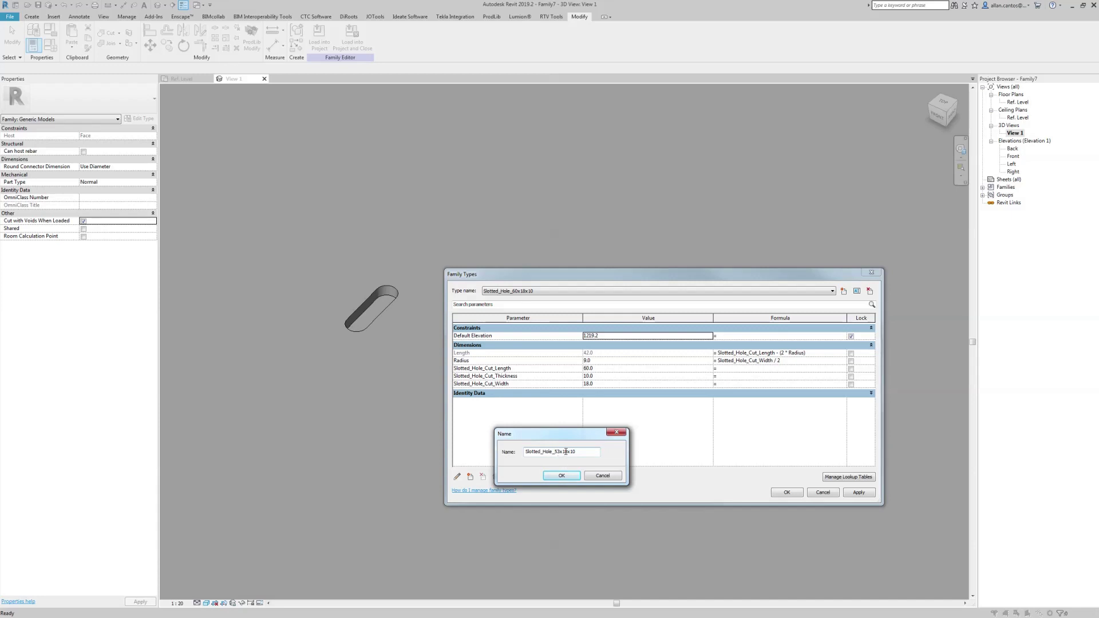
{"action": "left_click_drag", "start_coordinate": [563, 452], "coordinate": [569, 452]}
{"action": "type", "text": "1"}
{"action": "left_click", "coordinate": [568, 476]}
Step: Give the new type a 53 cut length and 13 cut width, and apply
{"action": "left_click", "coordinate": [610, 369]}
{"action": "type", "text": "53"}
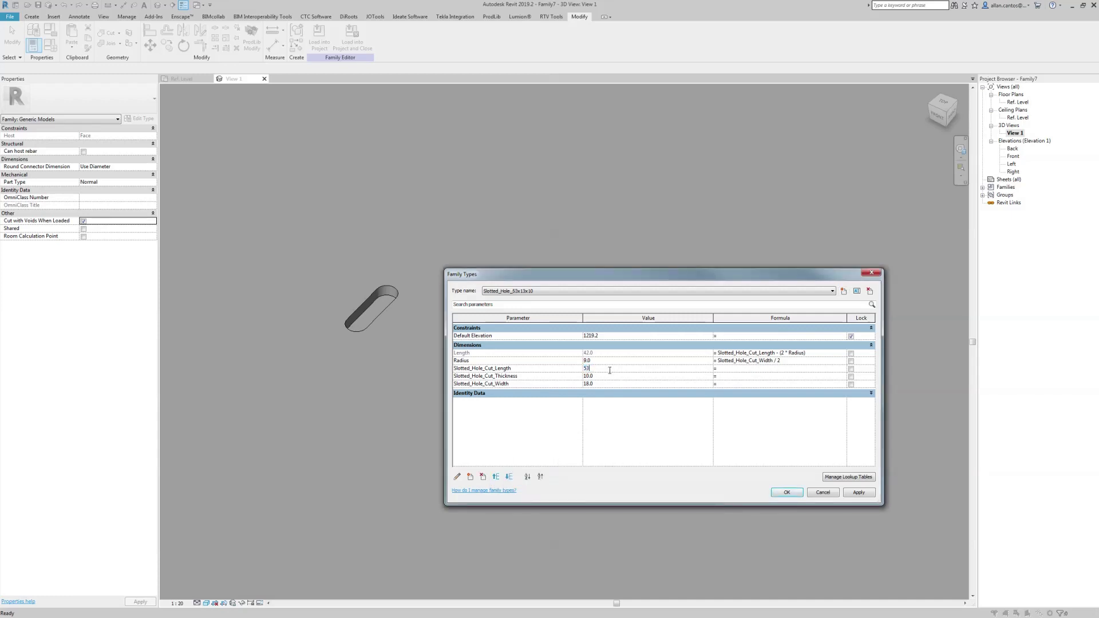
{"action": "left_click", "coordinate": [610, 384]}
{"action": "type", "text": "13"}
{"action": "left_click", "coordinate": [496, 477]}
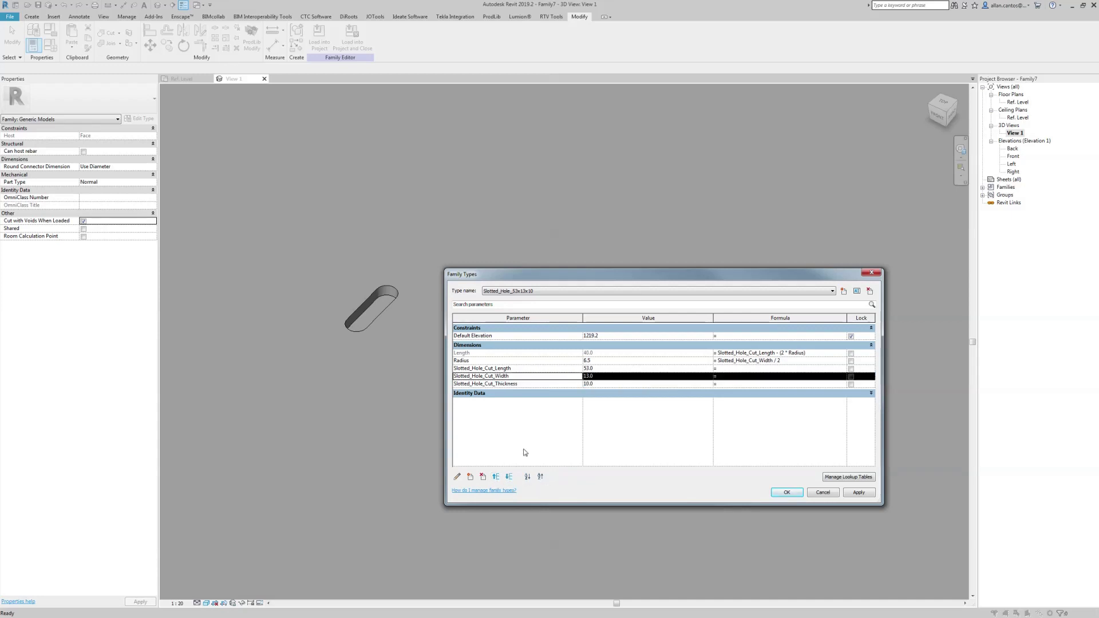
{"action": "left_click", "coordinate": [857, 493]}
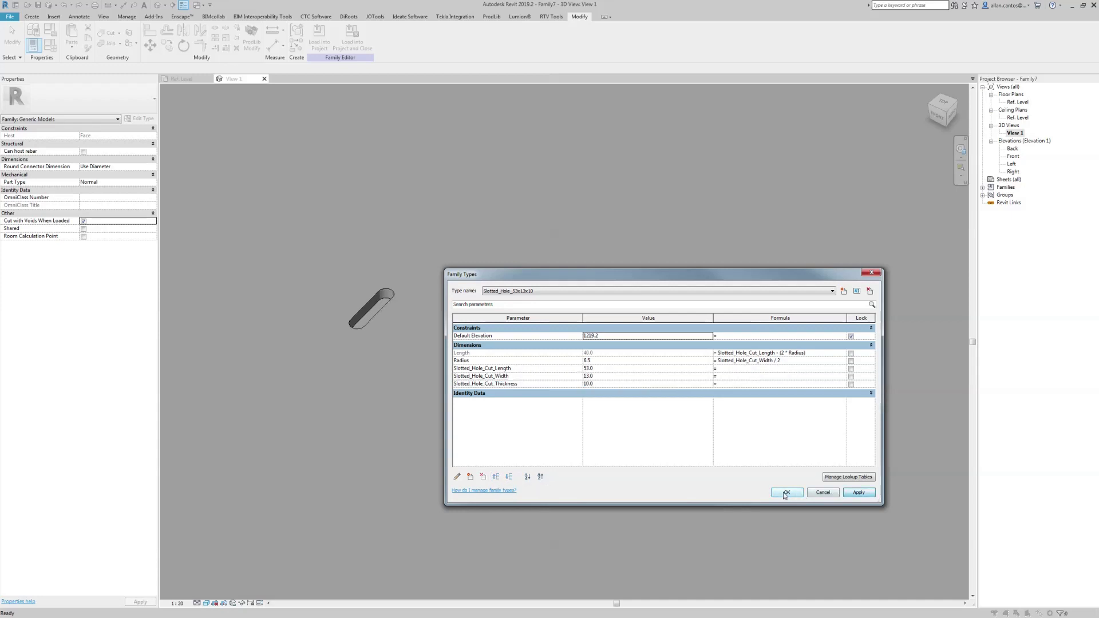
Step: Create type Slotted_Hole_70x18x10 with a 70 cut length and apply it
{"action": "left_click", "coordinate": [846, 294]}
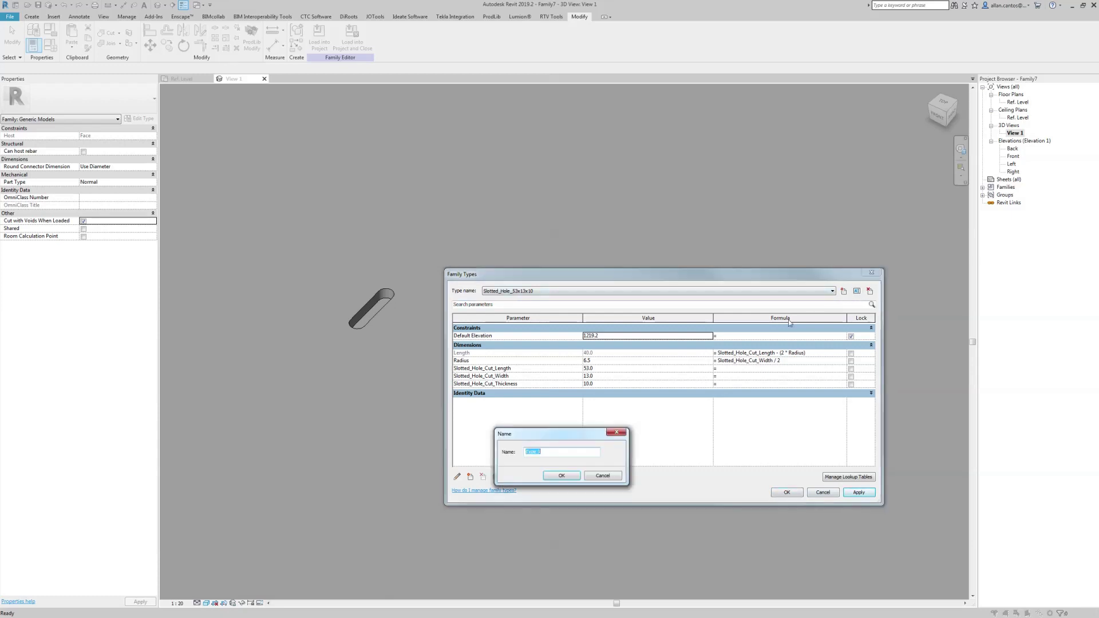
{"action": "type", "text": "Slotted_Hole_60x18x10"}
{"action": "left_click", "coordinate": [569, 478]}
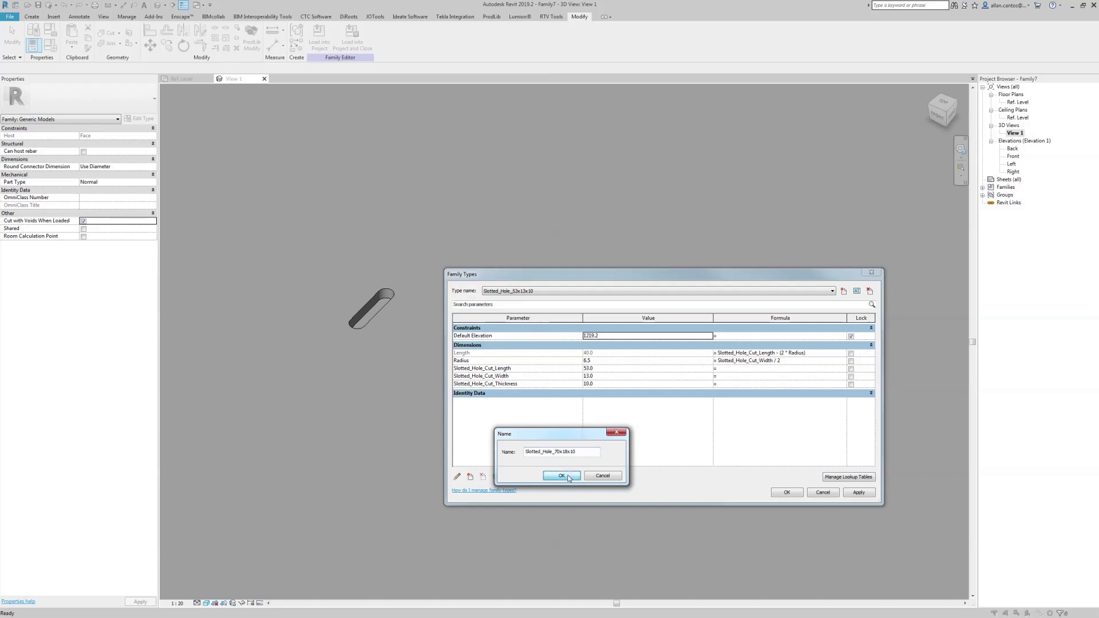
{"action": "left_click", "coordinate": [605, 368]}
{"action": "type", "text": "70"}
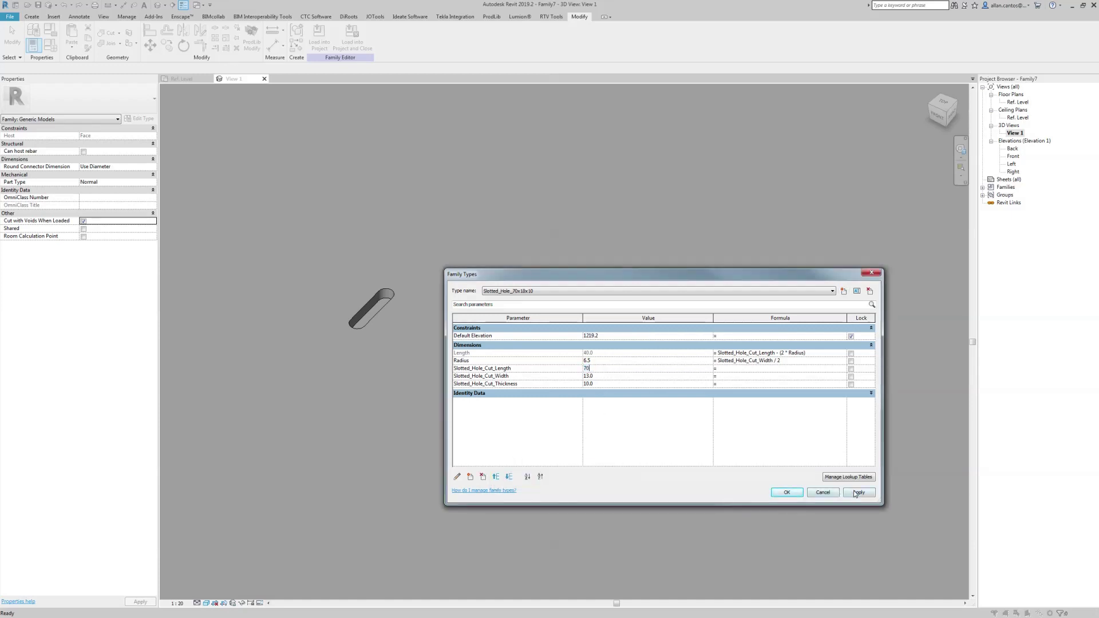
{"action": "left_click", "coordinate": [856, 493]}
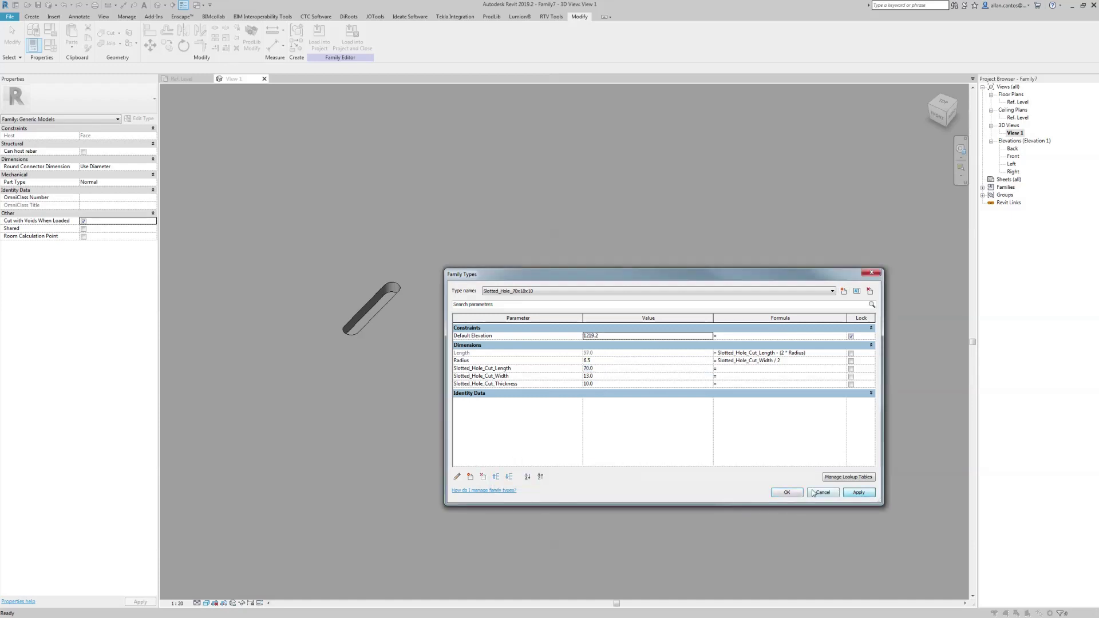
Step: Create type Slotted_Hole_78x18x10 with a 78 cut length and apply it
{"action": "left_click", "coordinate": [844, 291]}
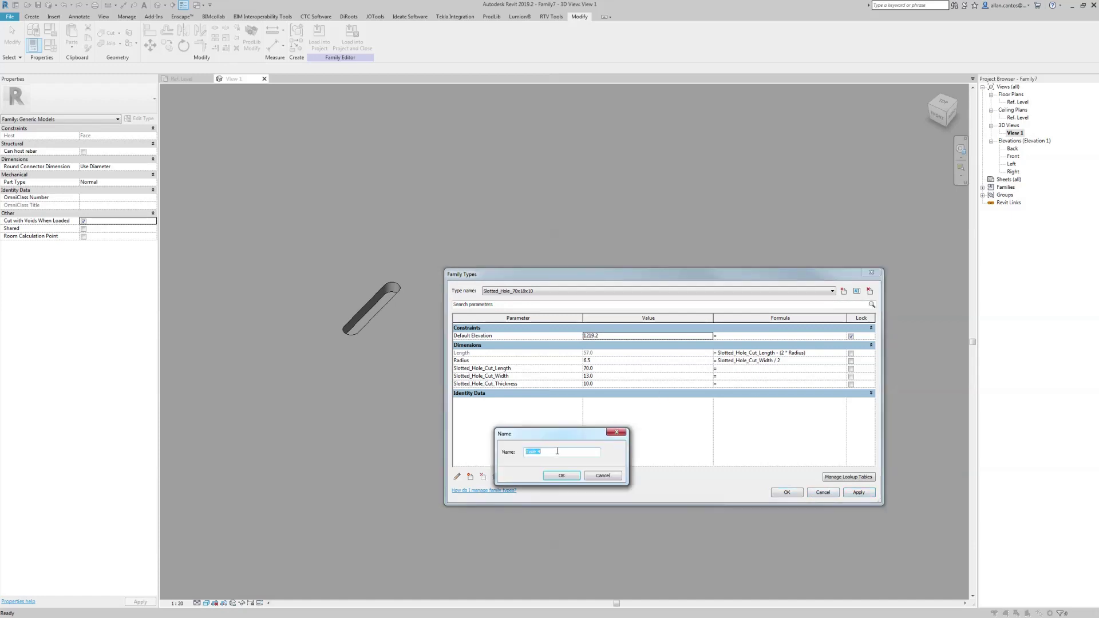
{"action": "type", "text": "Slotted_Hole_60x18x10"}
{"action": "left_click", "coordinate": [569, 478]}
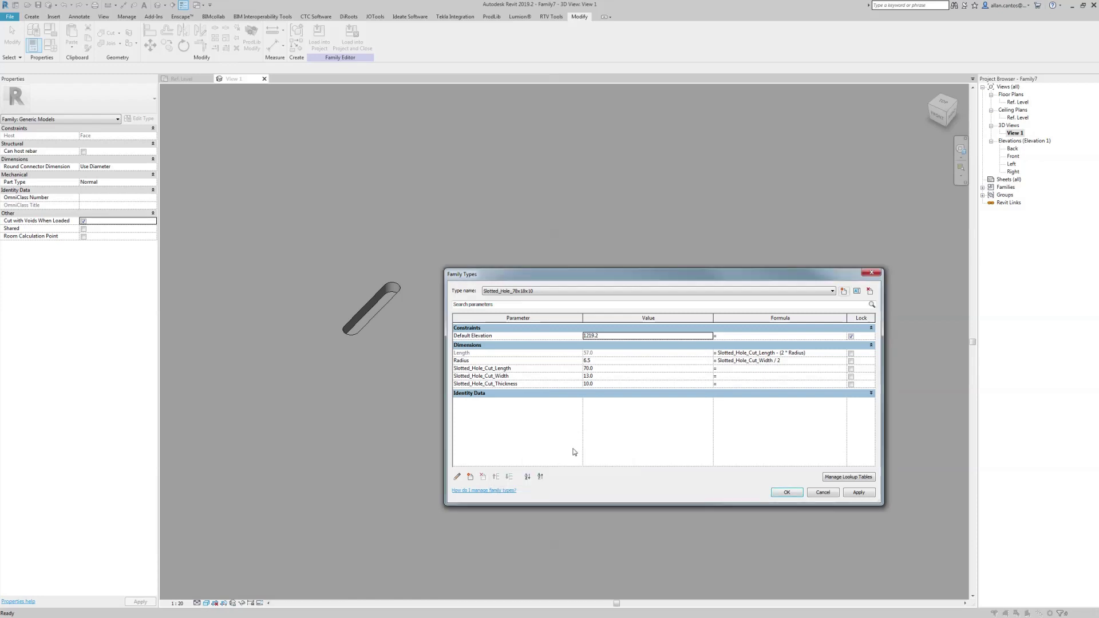
{"action": "left_click", "coordinate": [604, 368]}
{"action": "left_click", "coordinate": [858, 492]}
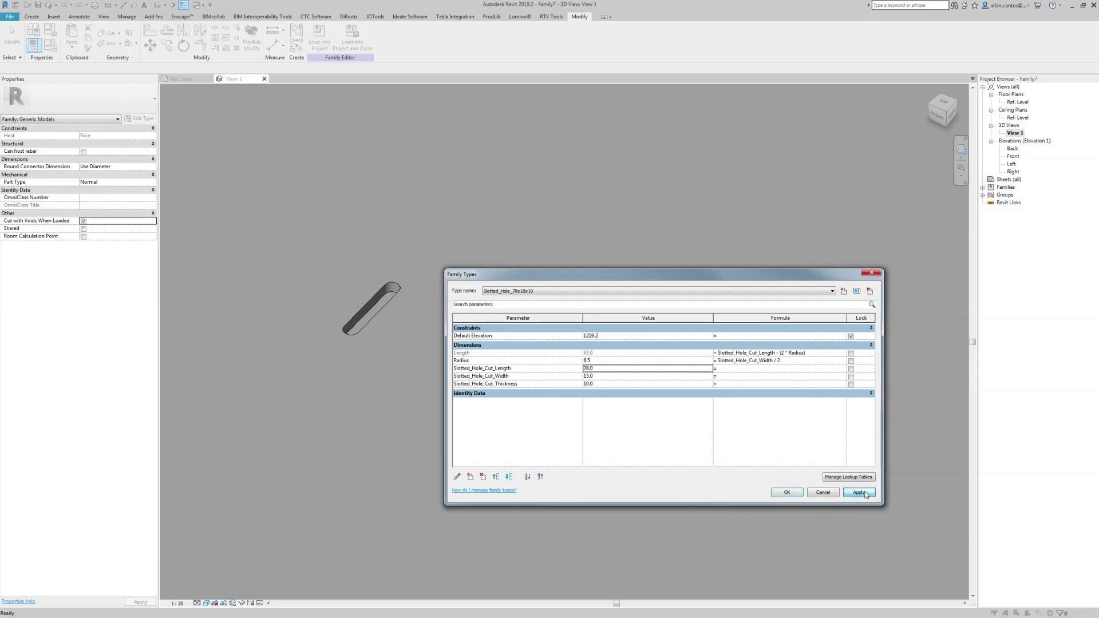
Step: Preview the 53x13x10, 60x18x10, 70x18x10 and 78x18x10 types in the model
{"action": "left_click", "coordinate": [589, 294]}
{"action": "left_click", "coordinate": [554, 299]}
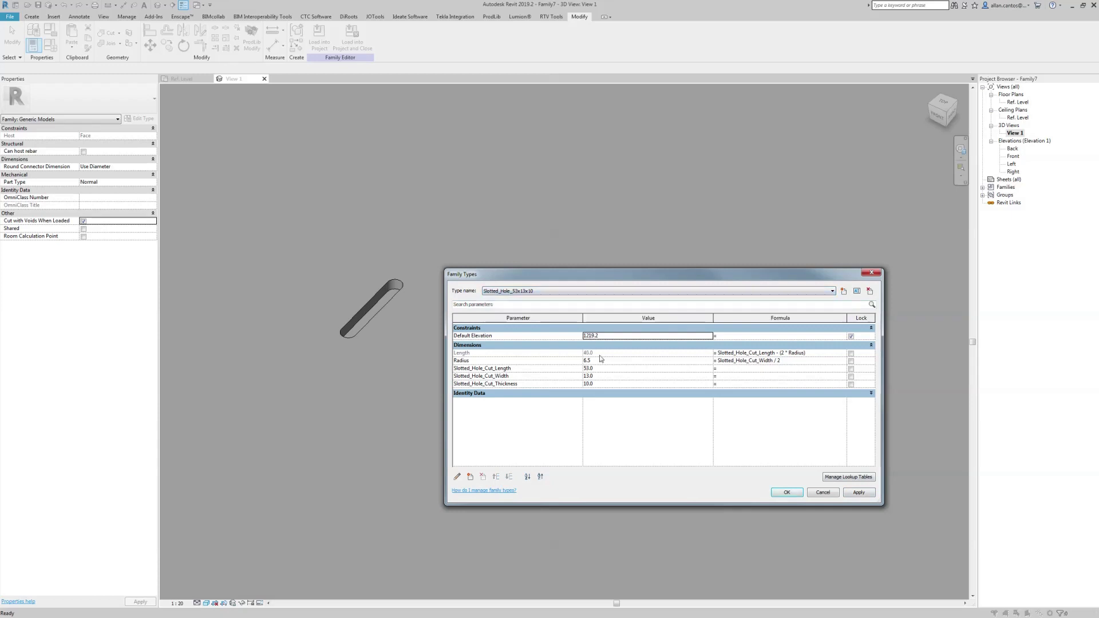
{"action": "left_click", "coordinate": [859, 493]}
{"action": "left_click", "coordinate": [575, 291]}
{"action": "left_click", "coordinate": [573, 304]}
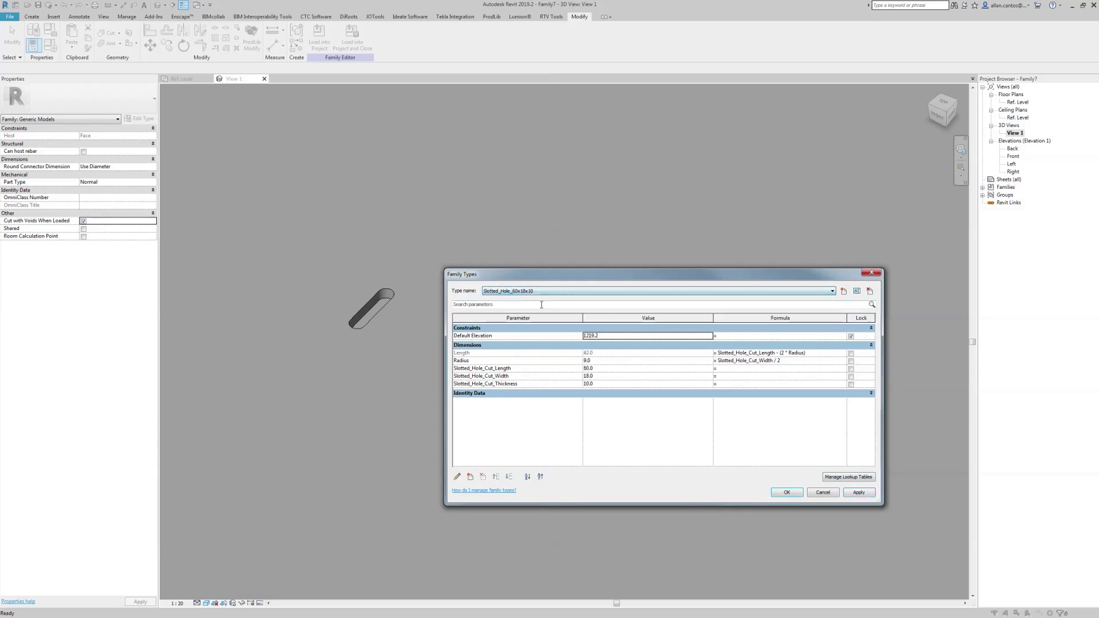
{"action": "left_click", "coordinate": [859, 492]}
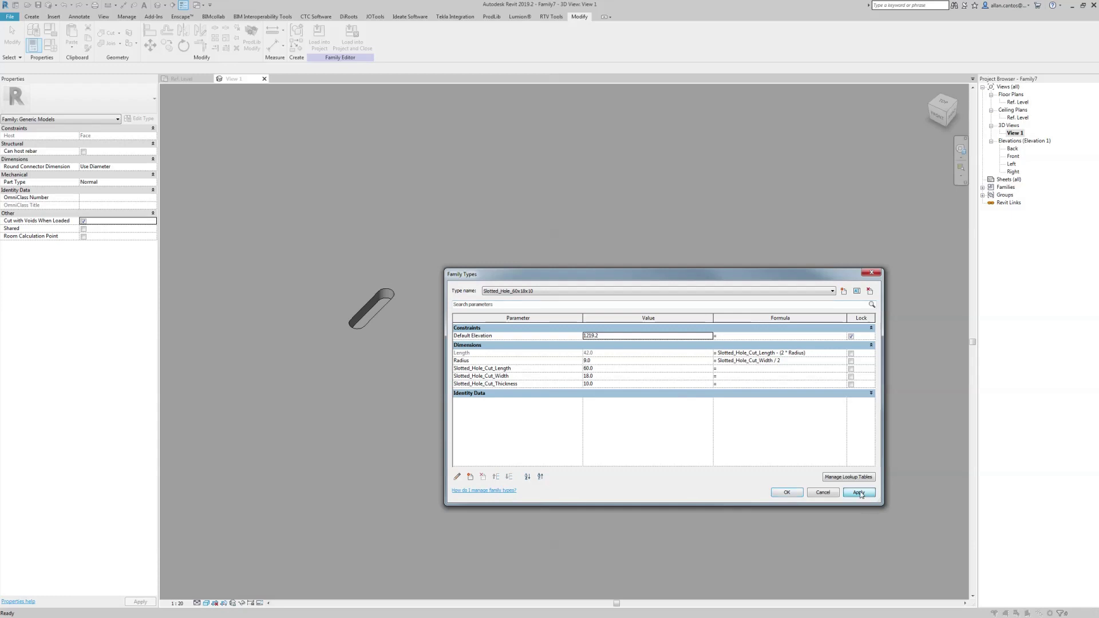
{"action": "left_click", "coordinate": [549, 292]}
{"action": "left_click", "coordinate": [535, 313]}
{"action": "left_click", "coordinate": [859, 493]}
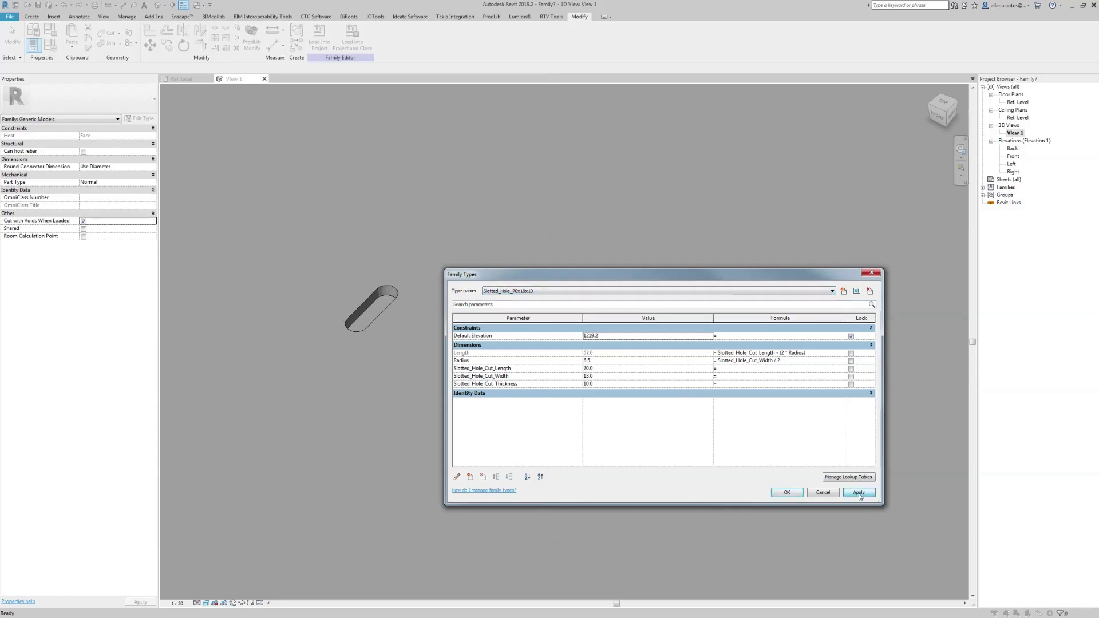
{"action": "left_click", "coordinate": [547, 291]}
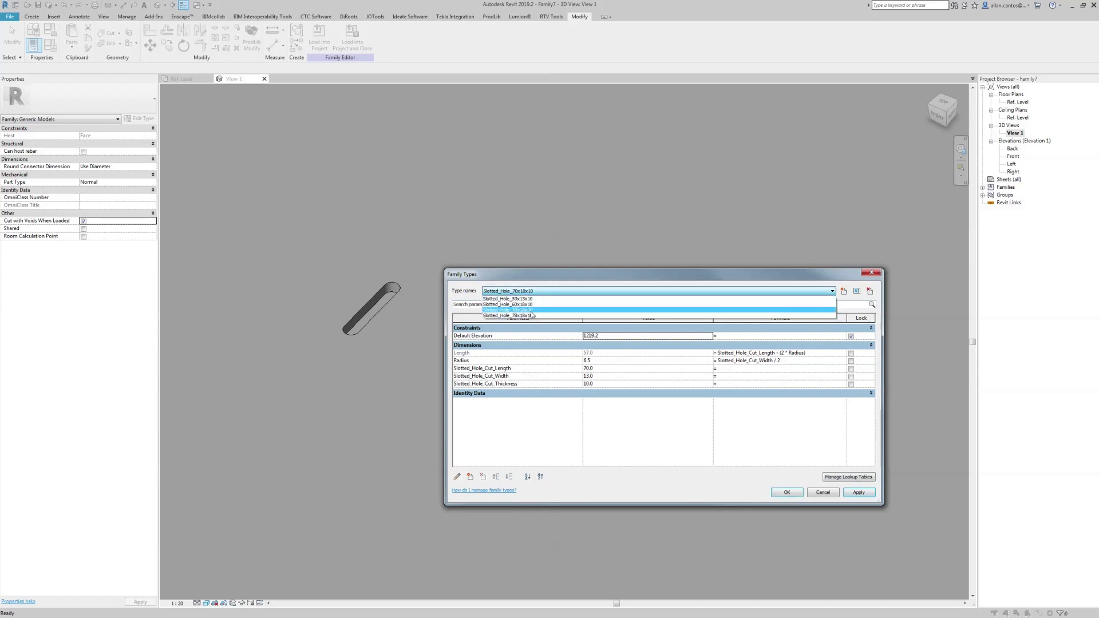
{"action": "left_click", "coordinate": [543, 313]}
{"action": "left_click", "coordinate": [856, 493]}
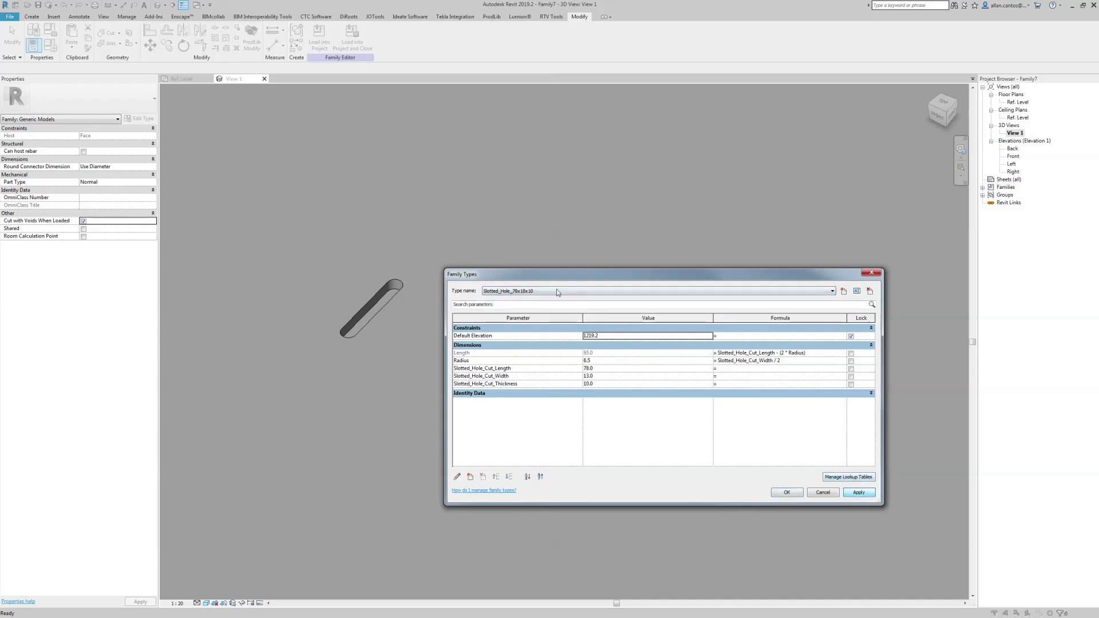
Step: Check and correct the 18 cut width on the 70x18x10 and 78x18x10 types
{"action": "left_click", "coordinate": [557, 291]}
{"action": "left_click", "coordinate": [538, 314]}
{"action": "left_click", "coordinate": [607, 376]}
{"action": "key", "text": "Return"}
{"action": "left_click", "coordinate": [567, 291]}
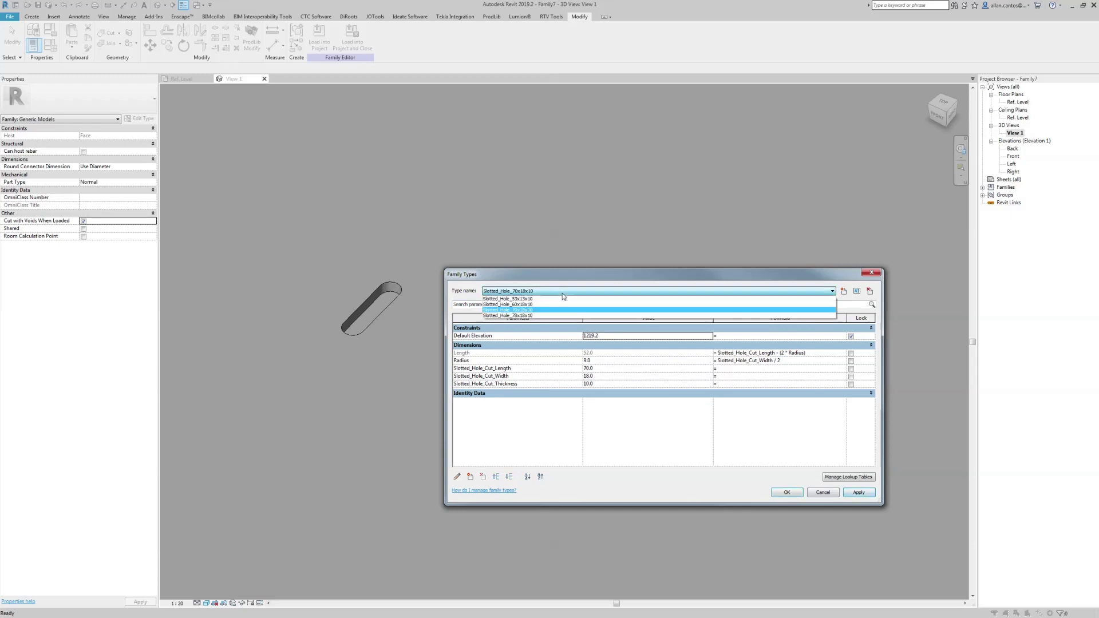
{"action": "left_click", "coordinate": [540, 308]}
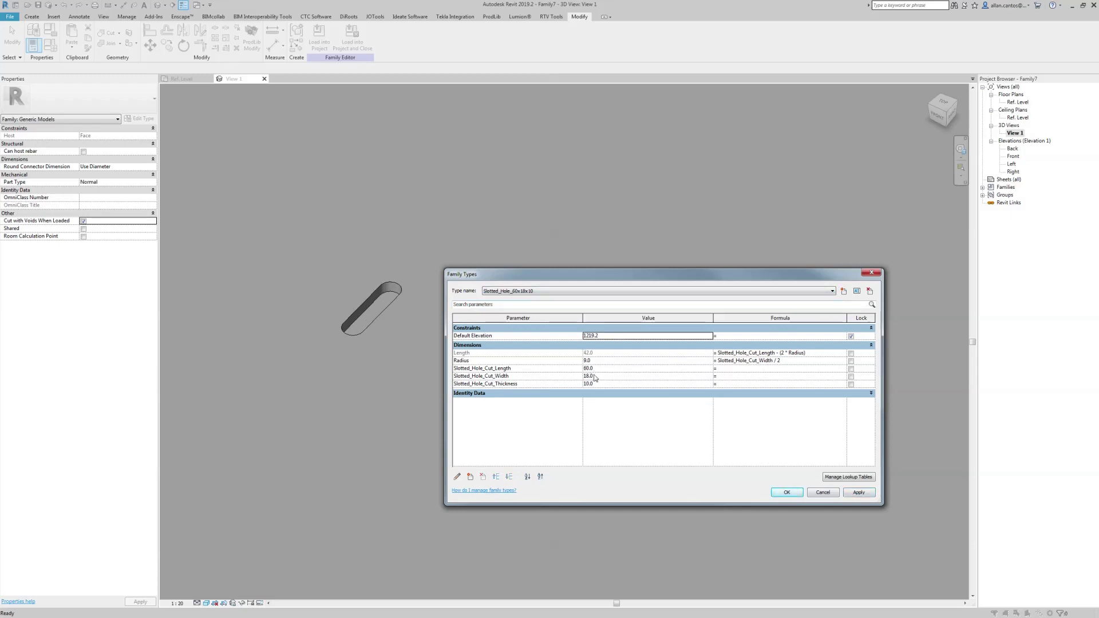
{"action": "left_click", "coordinate": [567, 291]}
{"action": "left_click", "coordinate": [538, 320]}
{"action": "left_click", "coordinate": [601, 376]}
Step: Make Slotted_Hole_53x13x10 the active type, apply, and close Family Types
{"action": "left_click", "coordinate": [833, 291]}
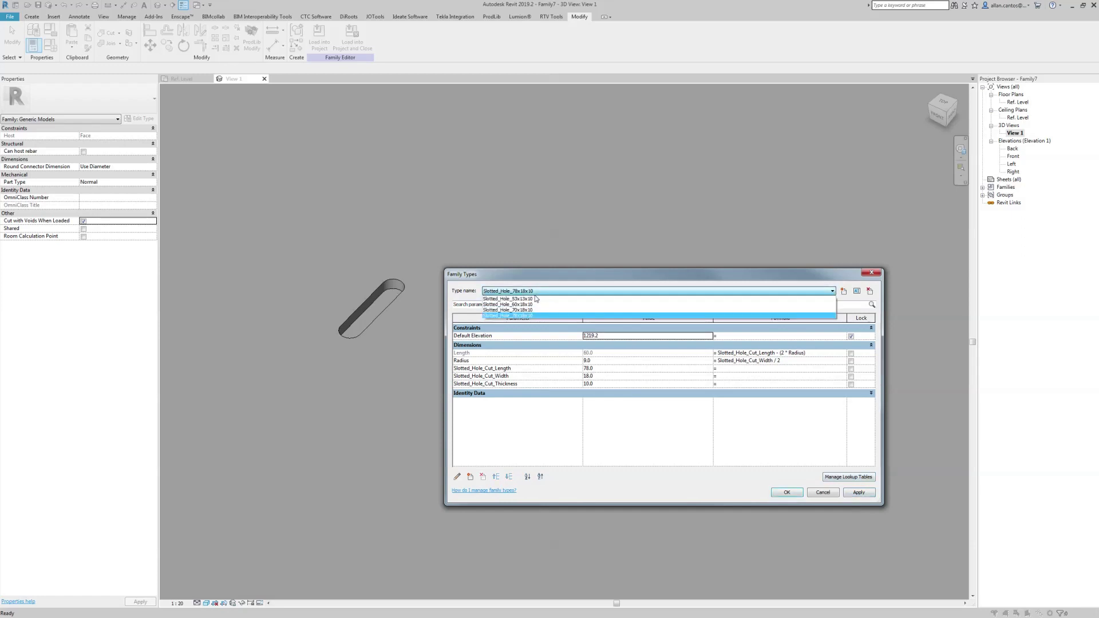
{"action": "left_click", "coordinate": [516, 315]}
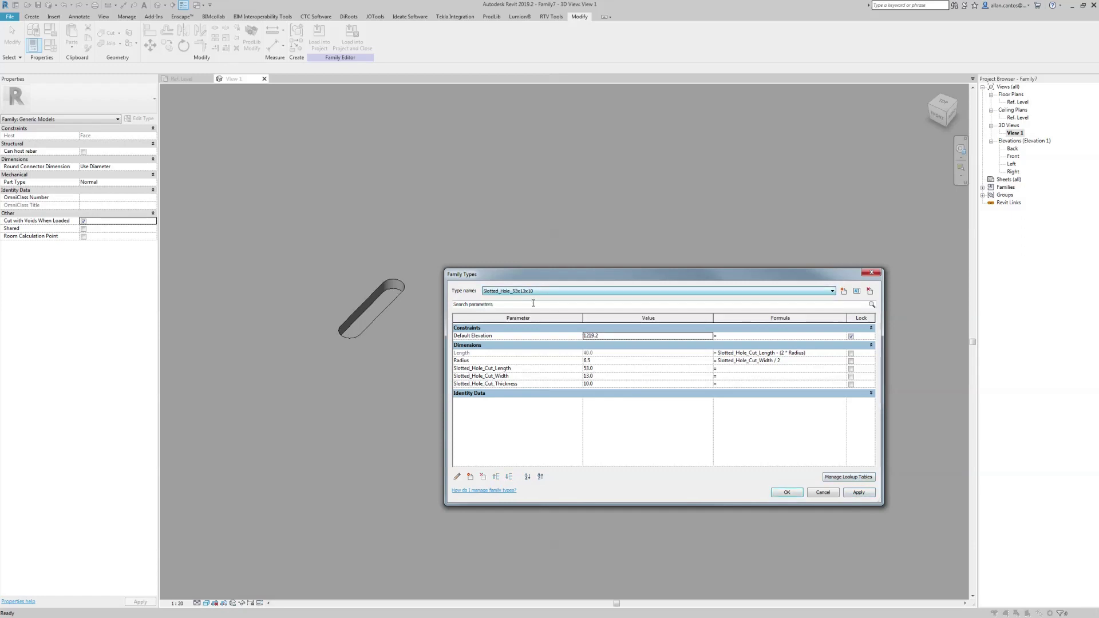
{"action": "left_click", "coordinate": [855, 493]}
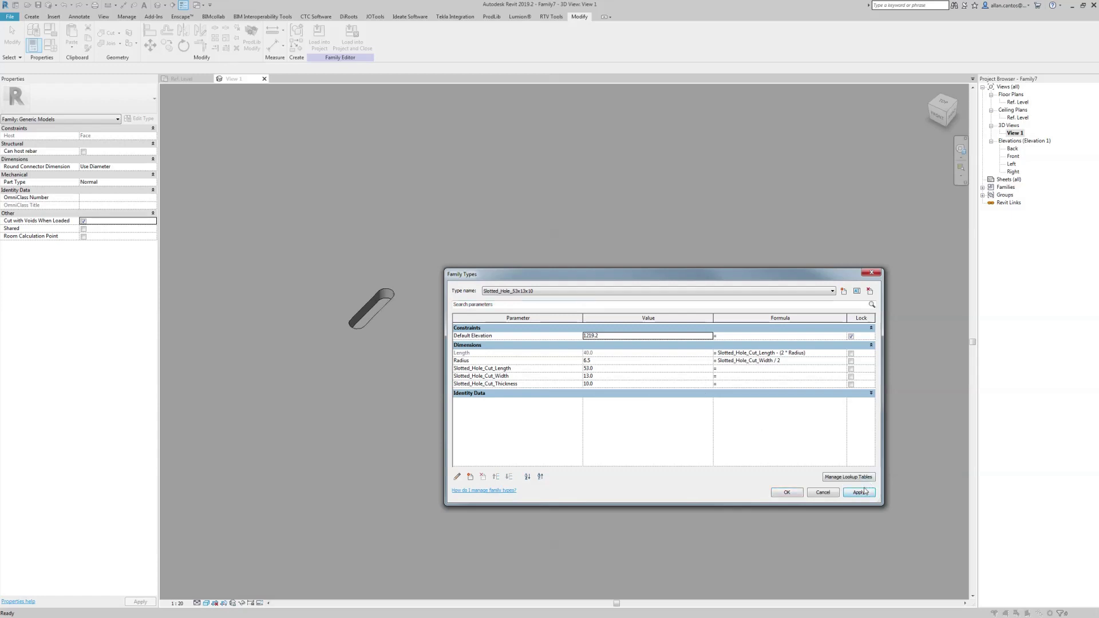
{"action": "left_click", "coordinate": [787, 493]}
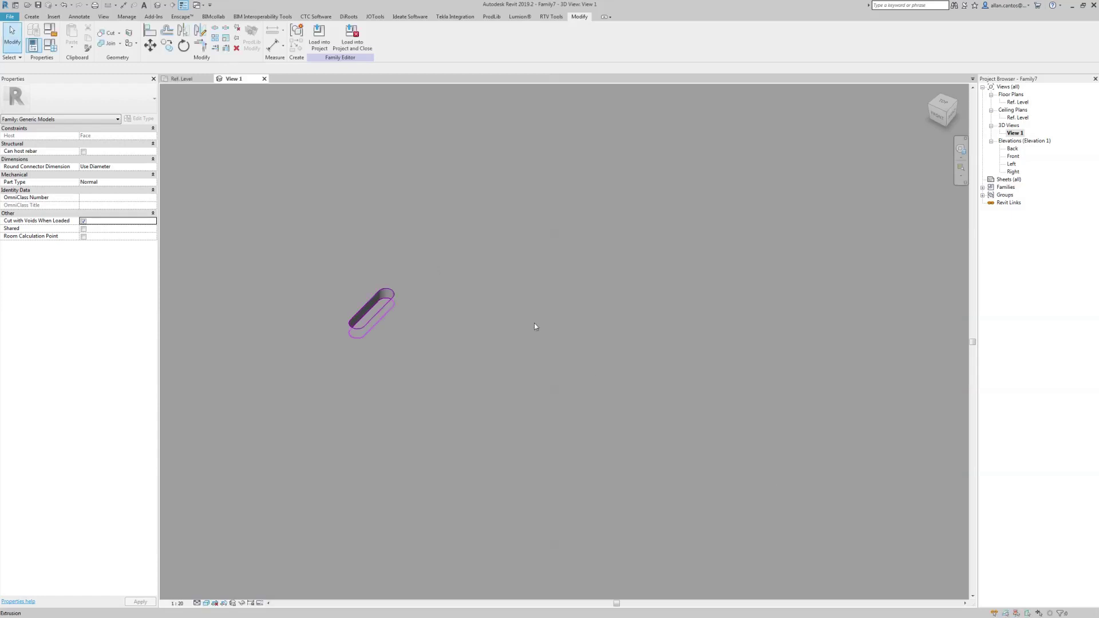
Step: Orbit the 3D view, then save the family as the RFA file Slotted_Void
{"action": "mouse_move", "coordinate": [542, 330]}
{"action": "middle_mouse_down", "text": "shift"}
{"action": "mouse_move", "coordinate": [528, 343]}
{"action": "mouse_move", "coordinate": [538, 358]}
{"action": "middle_mouse_up", "text": "shift"}
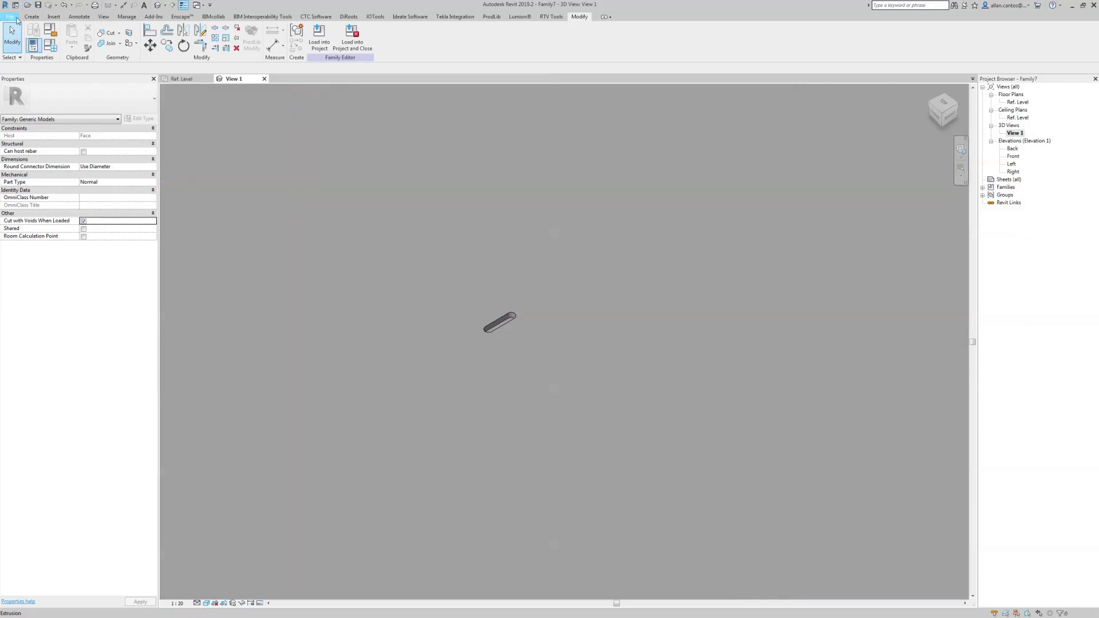
{"action": "left_click", "coordinate": [14, 29]}
{"action": "left_click", "coordinate": [10, 16]}
{"action": "mouse_move", "coordinate": [29, 115]}
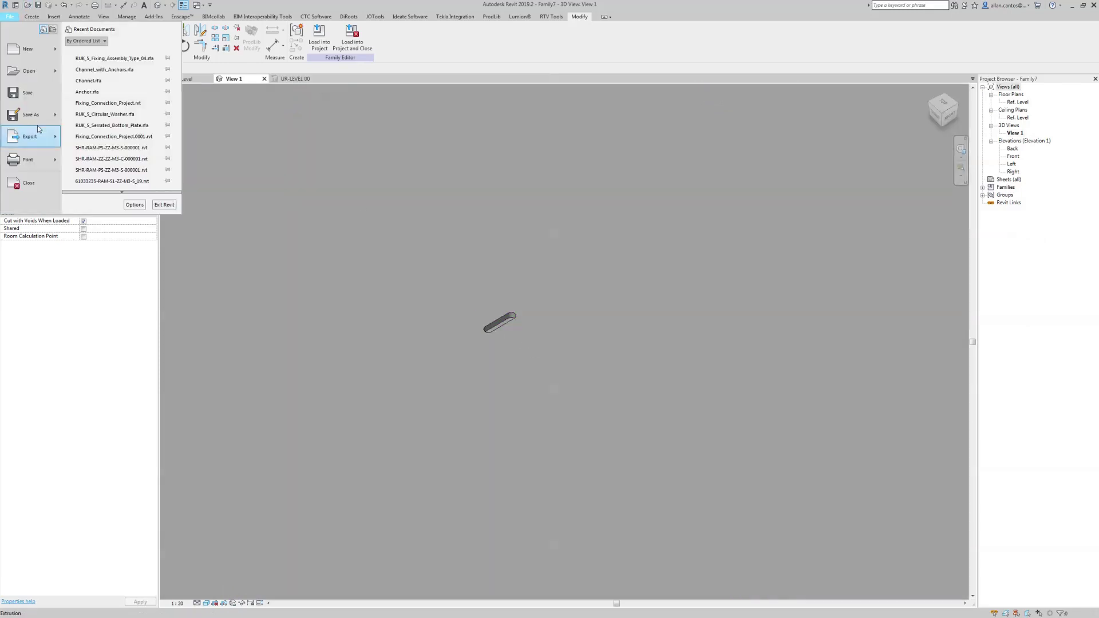
{"action": "left_click", "coordinate": [109, 113]}
{"action": "type", "text": "Bolted_Insd"}
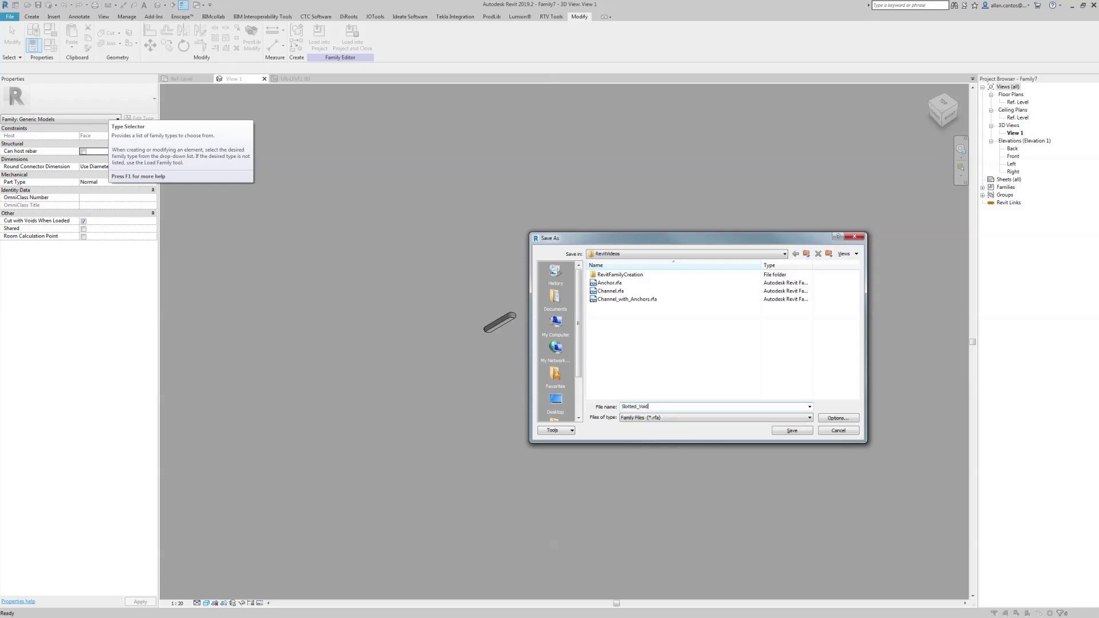
{"action": "left_click", "coordinate": [796, 428]}
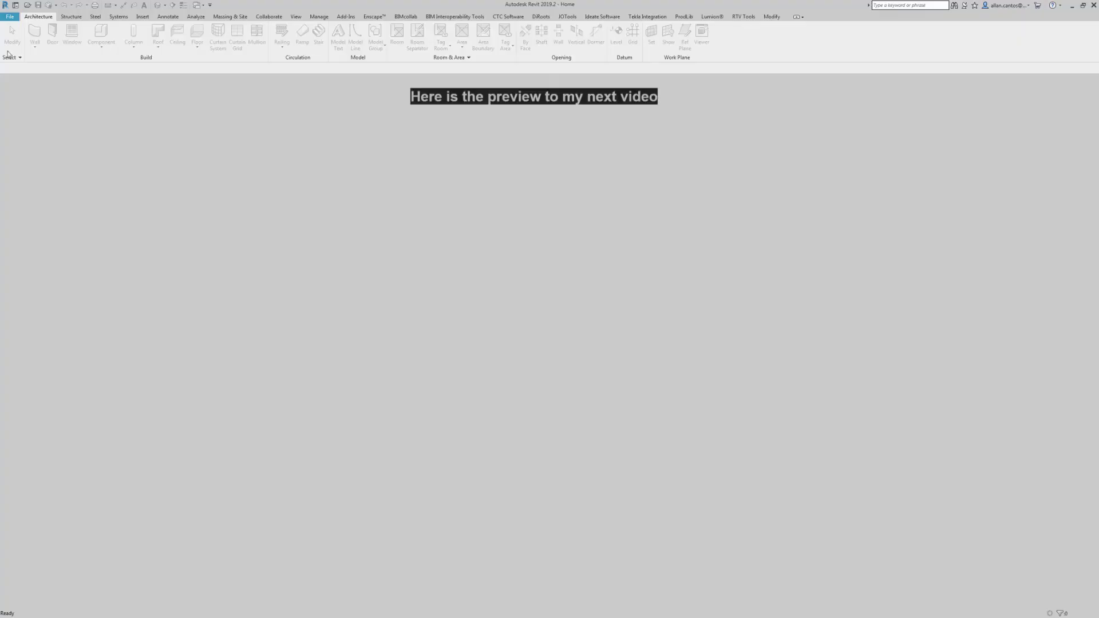
Step: Start a new family from a family template
{"action": "left_click", "coordinate": [9, 16]}
{"action": "left_click", "coordinate": [101, 79]}
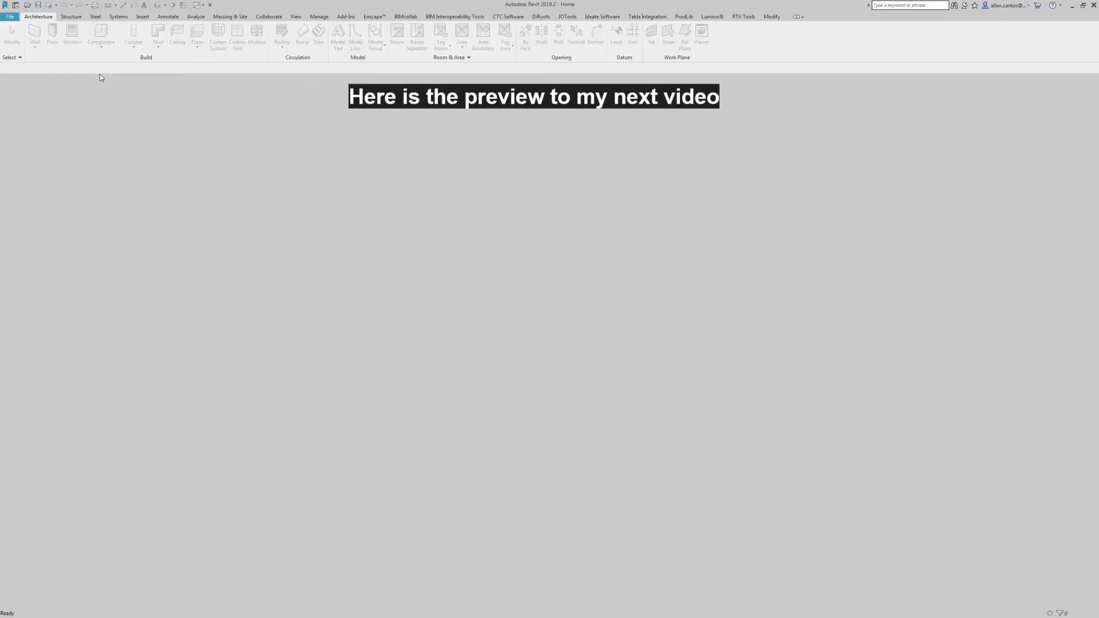
{"action": "left_click", "coordinate": [378, 322]}
{"action": "left_click", "coordinate": [534, 410]}
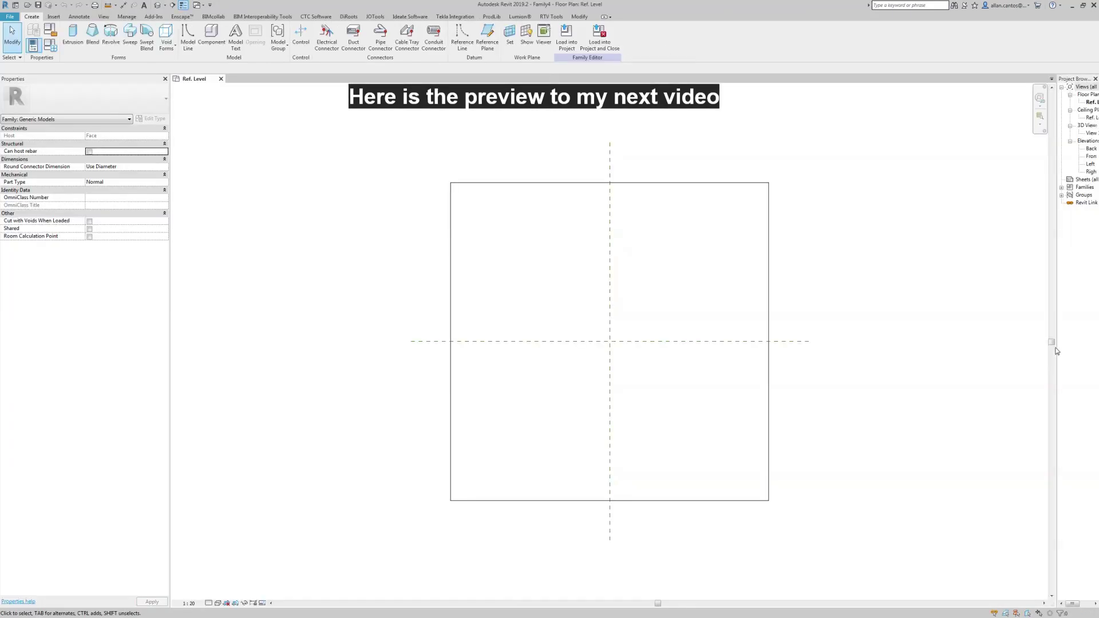
{"action": "scroll", "coordinate": [727, 312], "scroll_direction": "up", "scroll_amount": 3}
Step: Draw two vertical and two horizontal reference planes around the centre
{"action": "left_click", "coordinate": [488, 37]}
{"action": "left_click", "coordinate": [382, 203]}
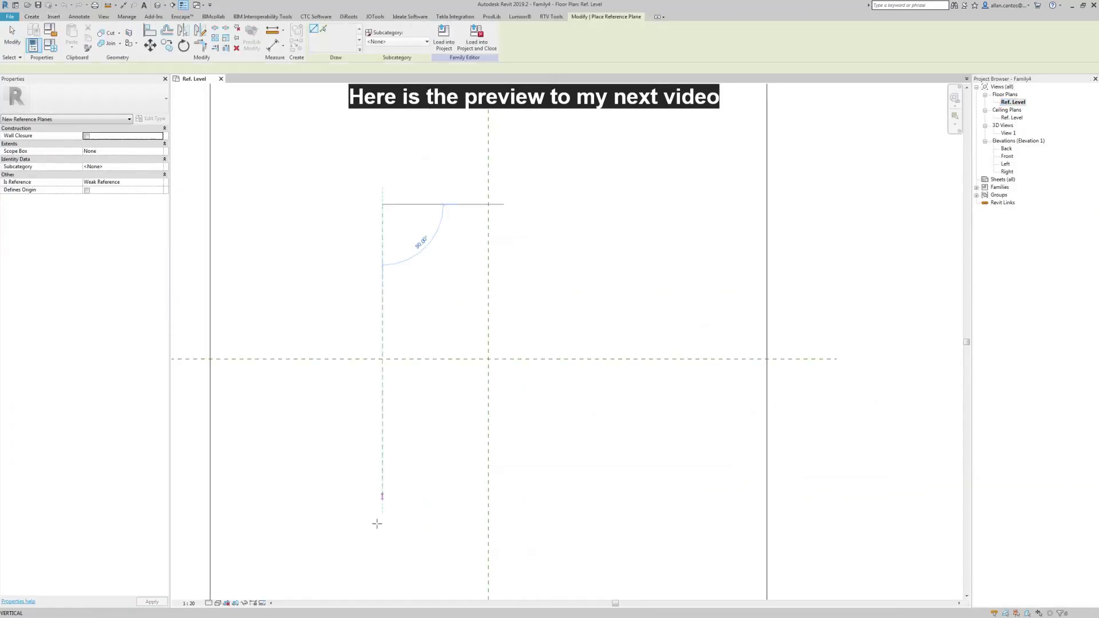
{"action": "left_click", "coordinate": [383, 530]}
{"action": "left_click", "coordinate": [615, 201]}
{"action": "left_click", "coordinate": [616, 528]}
{"action": "left_click", "coordinate": [266, 255]}
{"action": "left_click", "coordinate": [699, 254]}
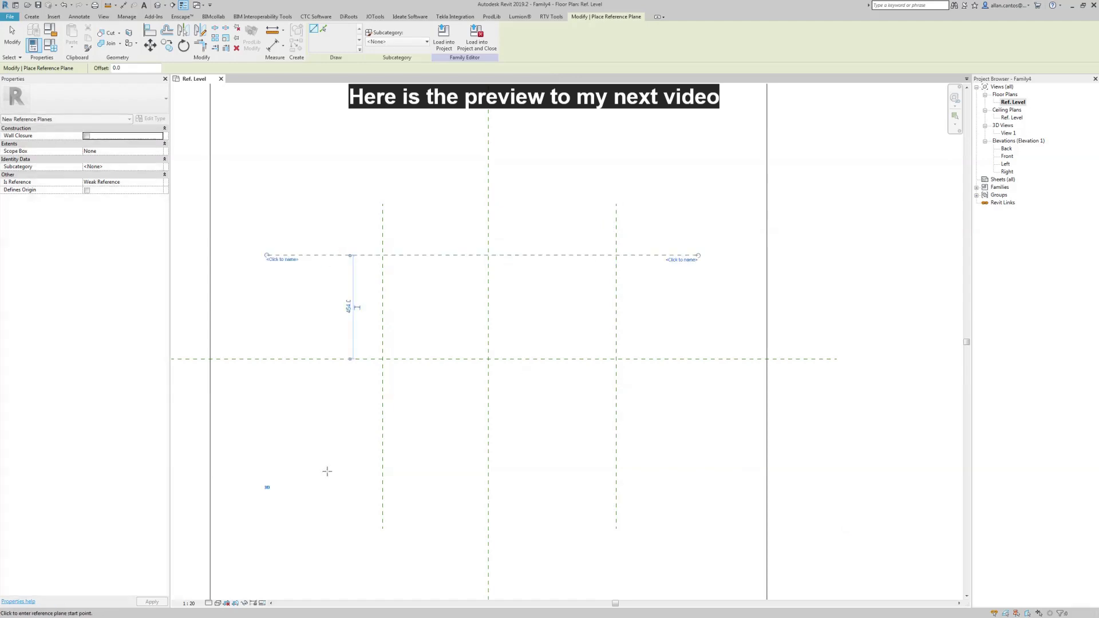
{"action": "left_click", "coordinate": [249, 496]}
{"action": "left_click", "coordinate": [700, 496]}
Step: Add aligned dimension chains across both plane pairs and set them to EQ
{"action": "left_click", "coordinate": [273, 45]}
{"action": "scroll", "coordinate": [395, 252], "scroll_direction": "down", "scroll_amount": 2}
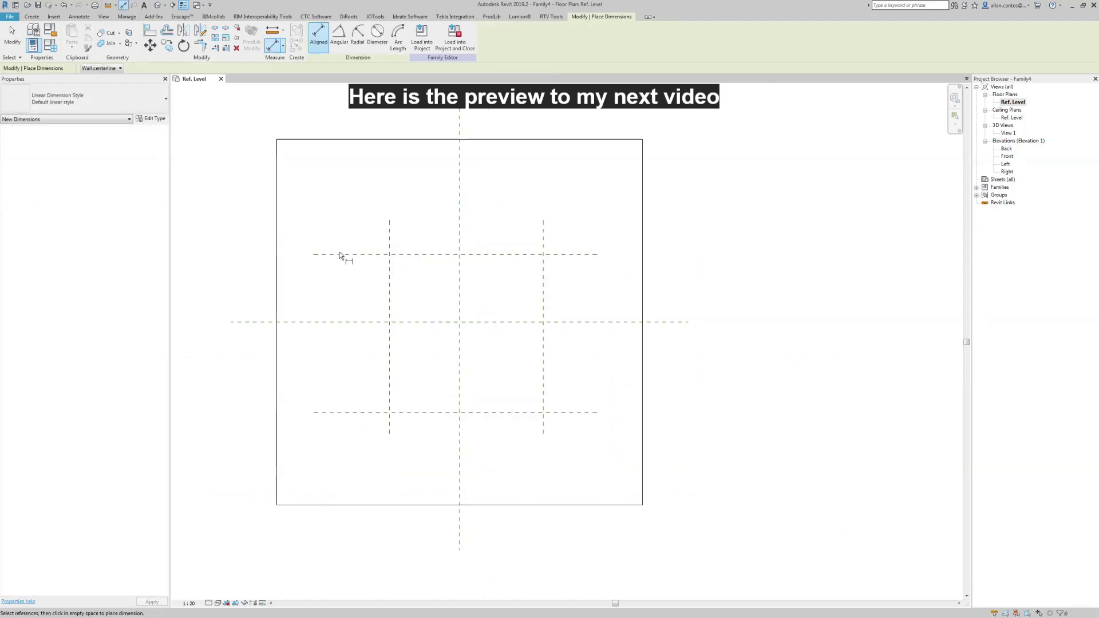
{"action": "left_click", "coordinate": [343, 254]}
{"action": "left_click", "coordinate": [338, 322]}
{"action": "left_click", "coordinate": [335, 412]}
{"action": "left_click", "coordinate": [332, 341]}
{"action": "left_click", "coordinate": [390, 252]}
{"action": "left_click", "coordinate": [459, 252]}
{"action": "left_click", "coordinate": [543, 252]}
{"action": "left_click", "coordinate": [458, 206]}
{"action": "left_click", "coordinate": [460, 203]}
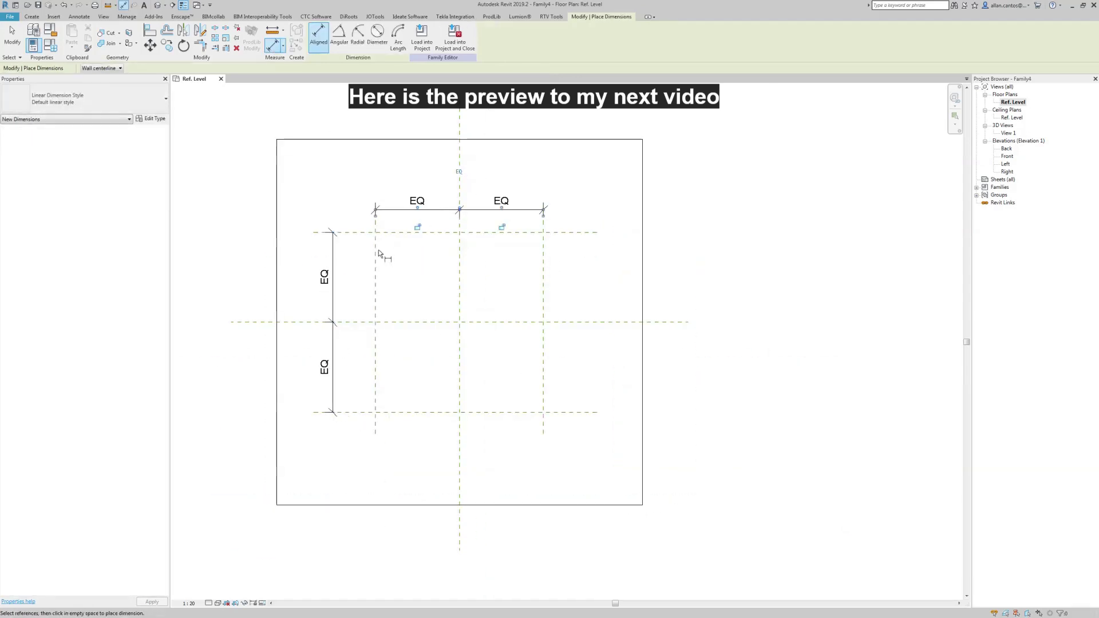
Step: Add the 1200 overall length dimension between the top and bottom planes
{"action": "left_click", "coordinate": [342, 232]}
{"action": "left_click", "coordinate": [337, 412]}
{"action": "left_click", "coordinate": [294, 343]}
{"action": "key", "text": "Escape"}
{"action": "key", "text": "Escape"}
{"action": "scroll", "coordinate": [375, 149], "scroll_direction": "up", "scroll_amount": 1}
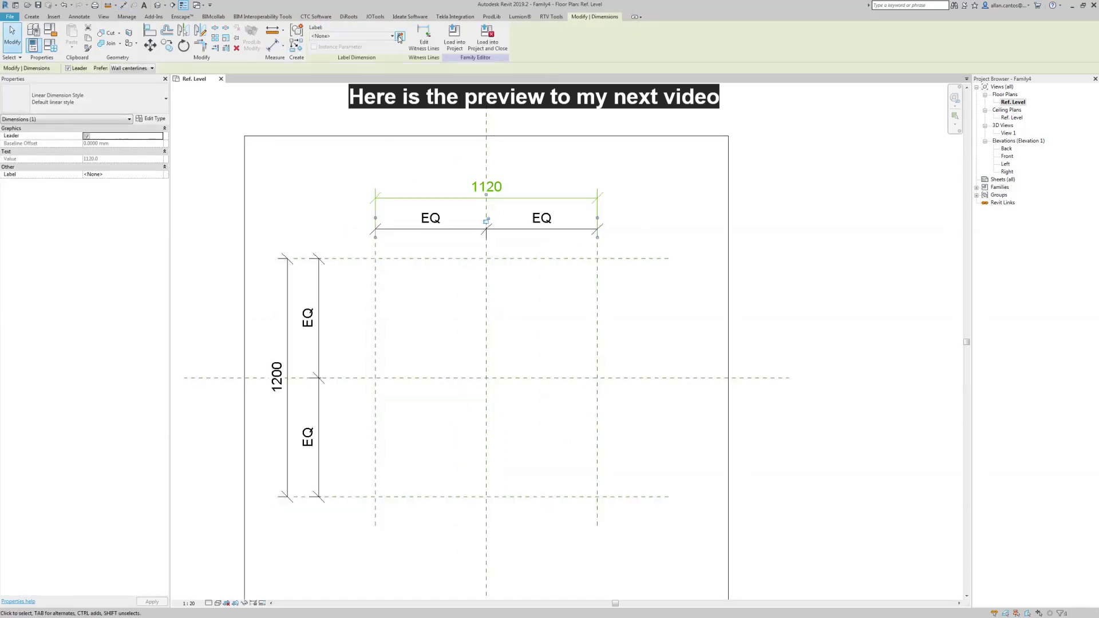
{"action": "left_click", "coordinate": [126, 17]}
Step: Create Shared_Parameters.txt and use it as the shared parameter file
{"action": "left_click", "coordinate": [97, 37]}
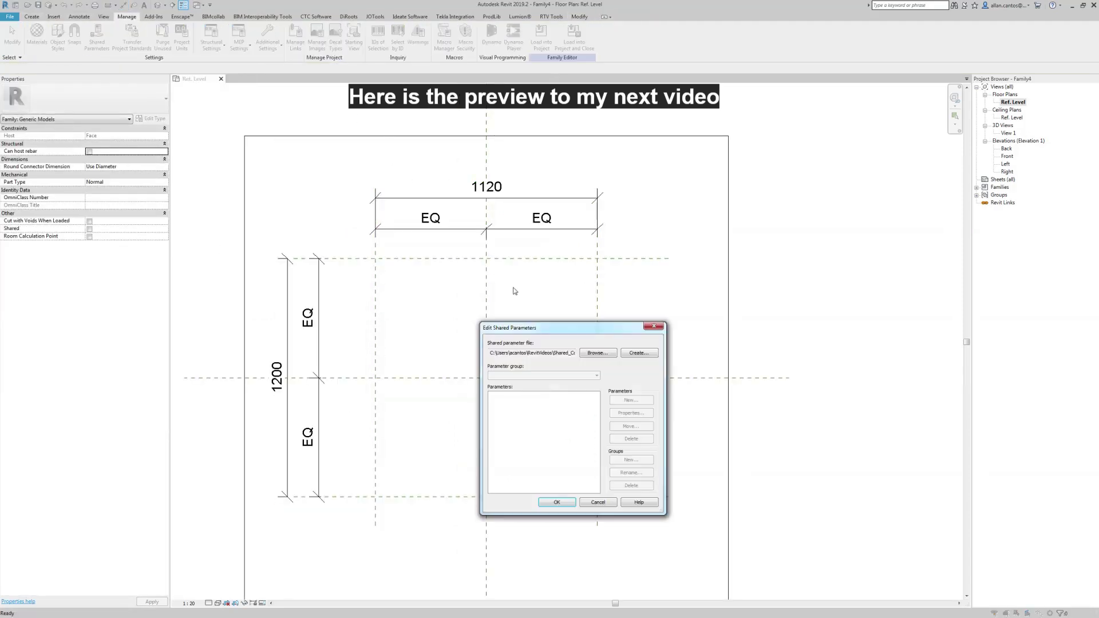
{"action": "left_click", "coordinate": [598, 352]}
{"action": "right_click", "coordinate": [388, 295]}
{"action": "left_click", "coordinate": [515, 528]}
{"action": "type", "text": "Shared.txt"}
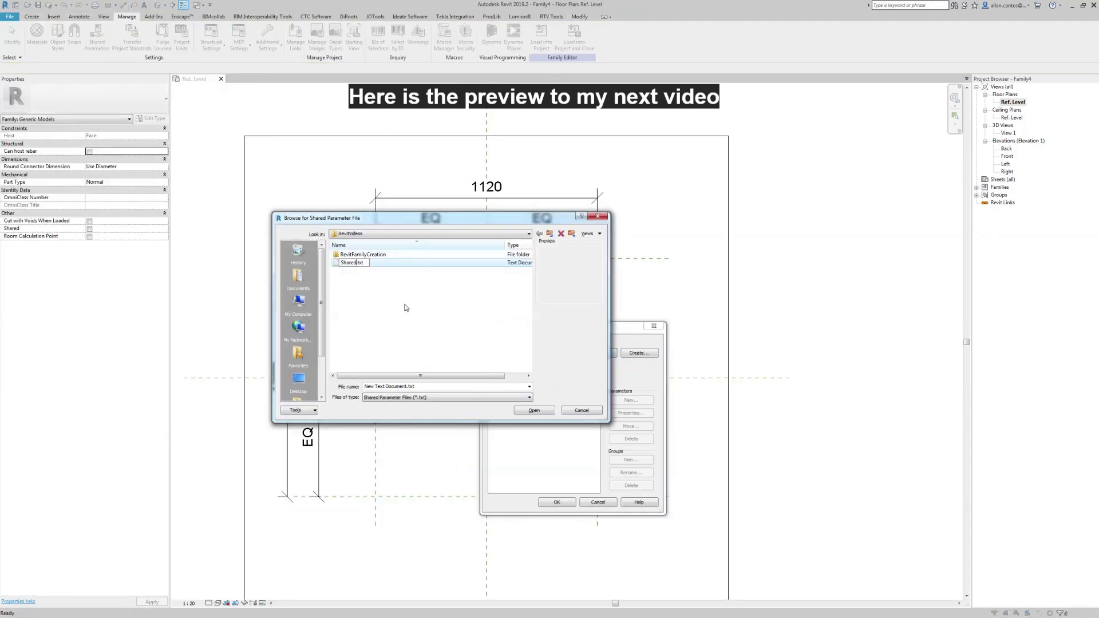
{"action": "type", "text": "d_Coordinate"}
{"action": "key", "text": "BackSpace"}
{"action": "key", "text": "BackSpace"}
{"action": "key", "text": "BackSpace"}
{"action": "type", "text": "Parameters"}
{"action": "key", "text": "Return"}
{"action": "left_click", "coordinate": [534, 411]}
Step: Add the Fixing_Parameters group with a Flat_Plate_Width shared parameter
{"action": "left_click", "coordinate": [630, 460]}
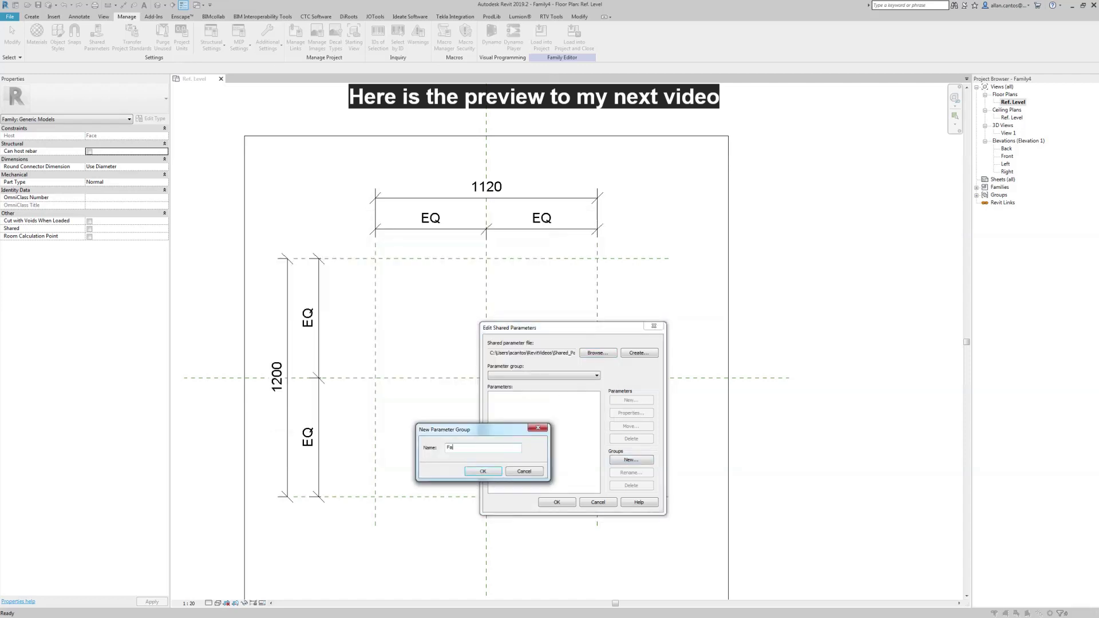
{"action": "type", "text": "Fixing_Parameters"}
{"action": "left_click", "coordinate": [483, 472]}
{"action": "left_click", "coordinate": [631, 400]}
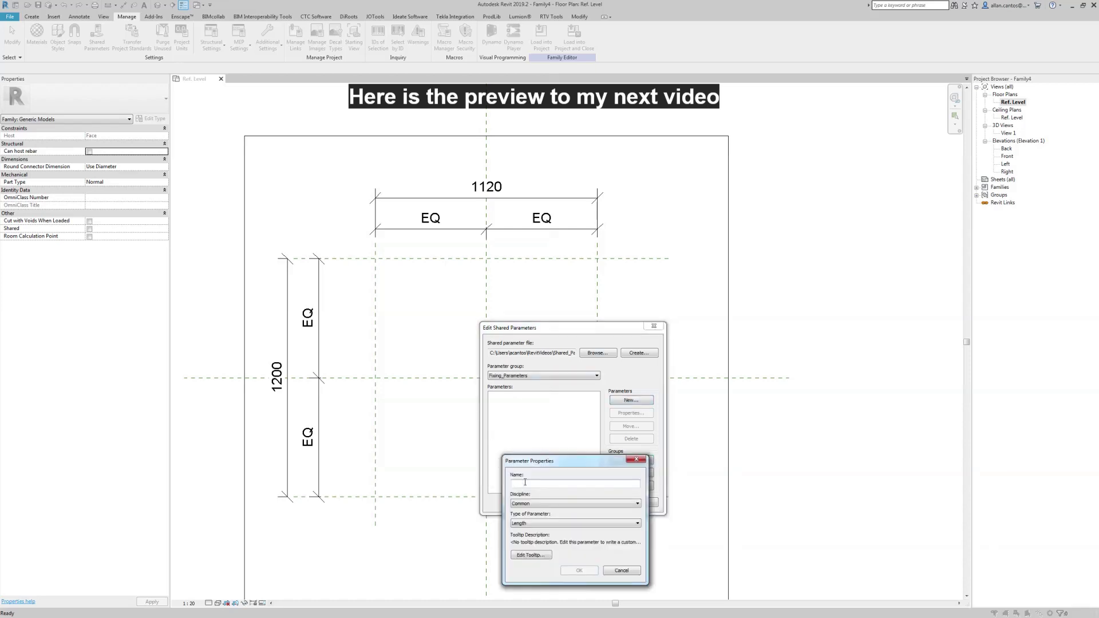
{"action": "type", "text": "Flat_Plate_Le"}
{"action": "left_click", "coordinate": [580, 570]}
Step: Add Flat_Plate_Length and Flat_Plate_Thickness shared parameters to the group
{"action": "left_click", "coordinate": [631, 400]}
{"action": "type", "text": "Fla"}
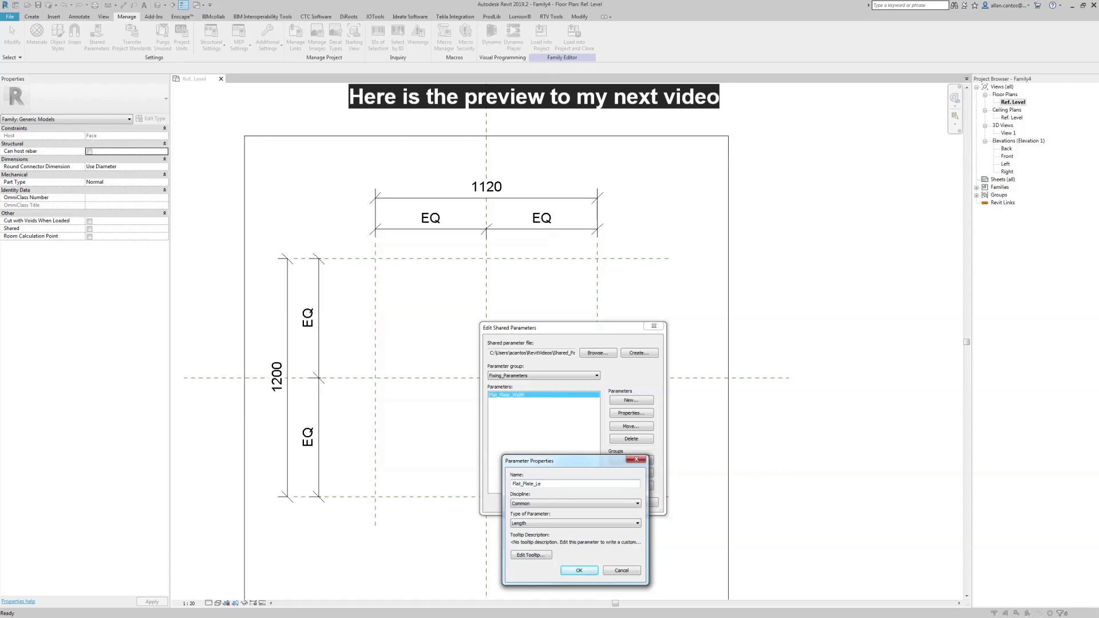
{"action": "left_click", "coordinate": [580, 571]}
{"action": "left_click", "coordinate": [631, 401]}
{"action": "type", "text": "Flat_"}
{"action": "left_click", "coordinate": [580, 571]}
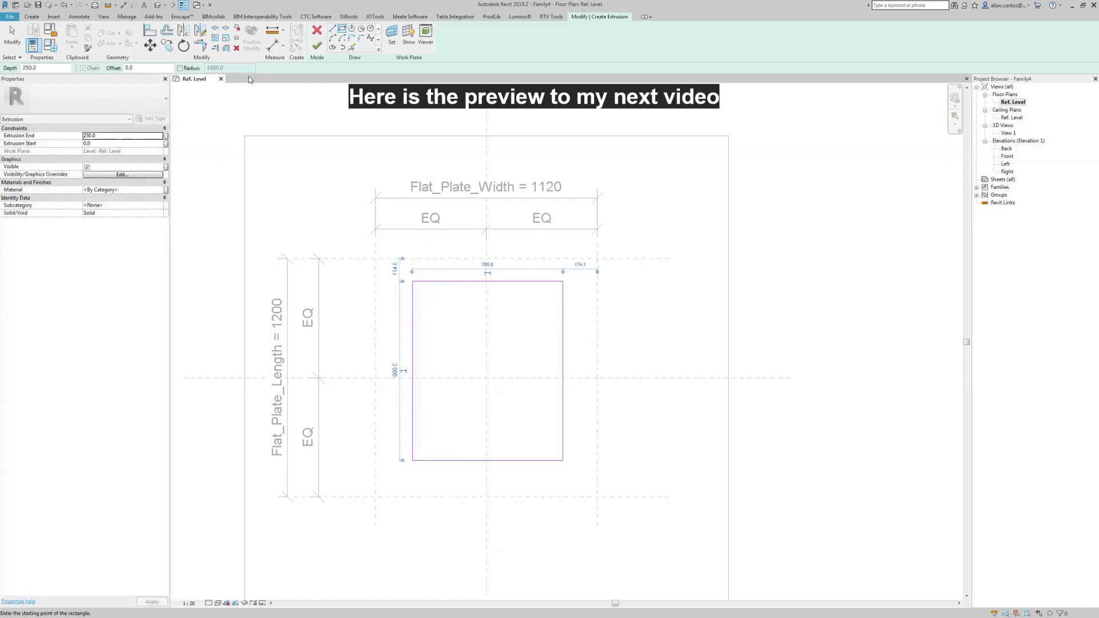
Step: Align the sketch's right and bottom edges to the reference planes and finish the plate extrusion
{"action": "left_click", "coordinate": [562, 407]}
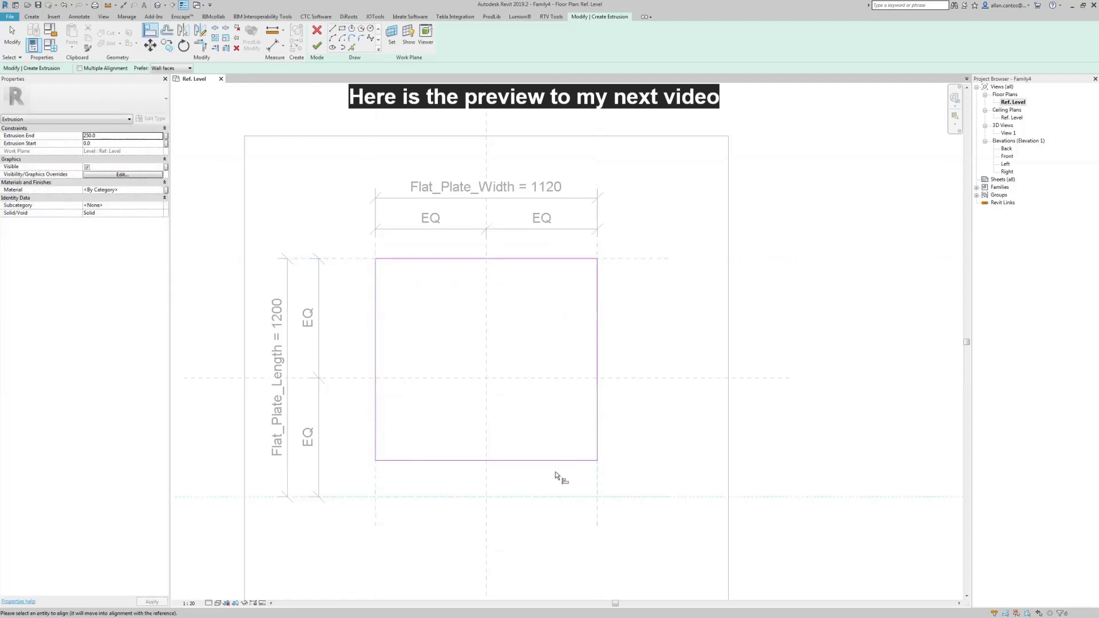
{"action": "left_click", "coordinate": [555, 497]}
{"action": "left_click", "coordinate": [490, 460]}
{"action": "key", "text": "Escape"}
{"action": "left_click", "coordinate": [317, 46]}
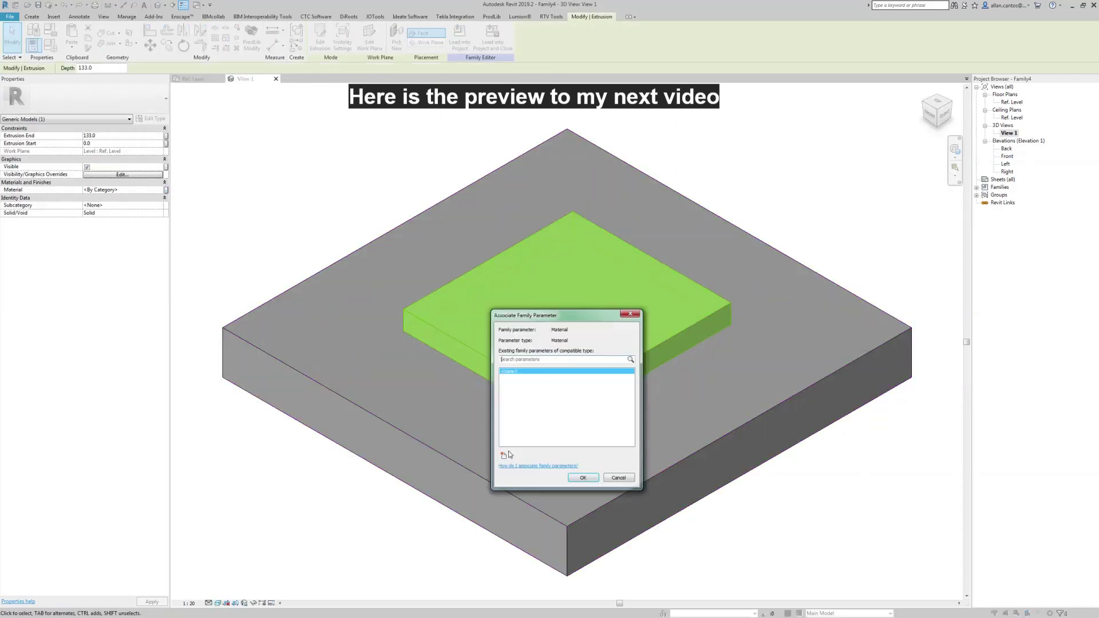
Step: Try linking the plate material to the existing shared Flat_Plate_Material parameter; it is rejected as the wrong type
{"action": "left_click", "coordinate": [630, 400]}
{"action": "type", "text": "Fla"}
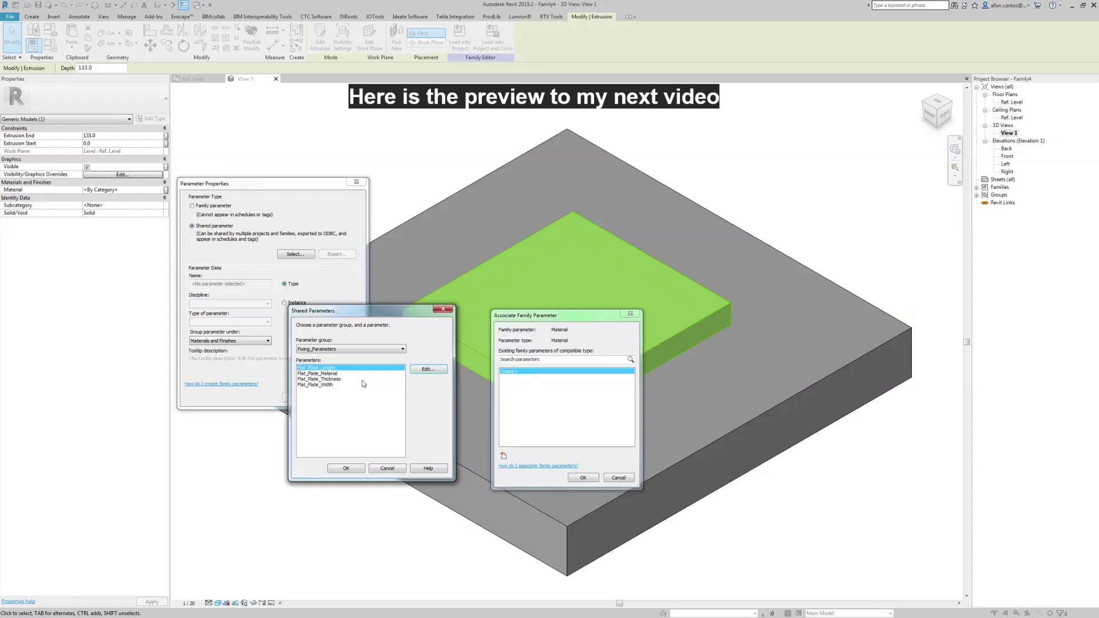
{"action": "left_click", "coordinate": [317, 373]}
{"action": "left_click", "coordinate": [346, 469]}
{"action": "left_click", "coordinate": [602, 313]}
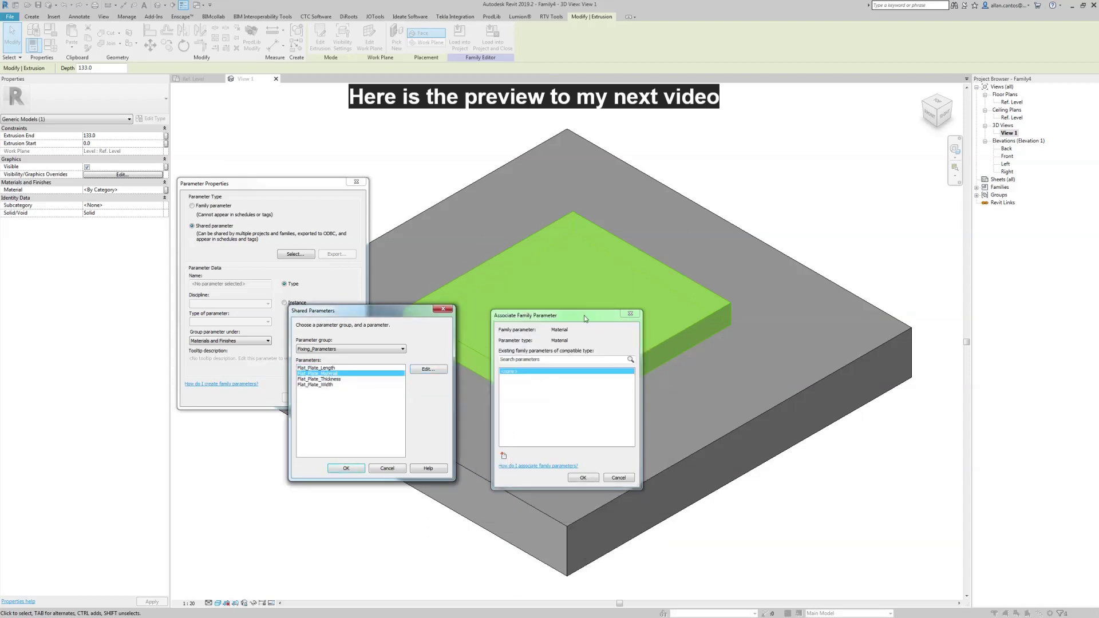
{"action": "key", "text": "Return"}
{"action": "key", "text": "Return"}
Step: Recreate Flat_Plate_Material as a Material-type shared parameter and link the plate material to it
{"action": "left_click", "coordinate": [428, 369]}
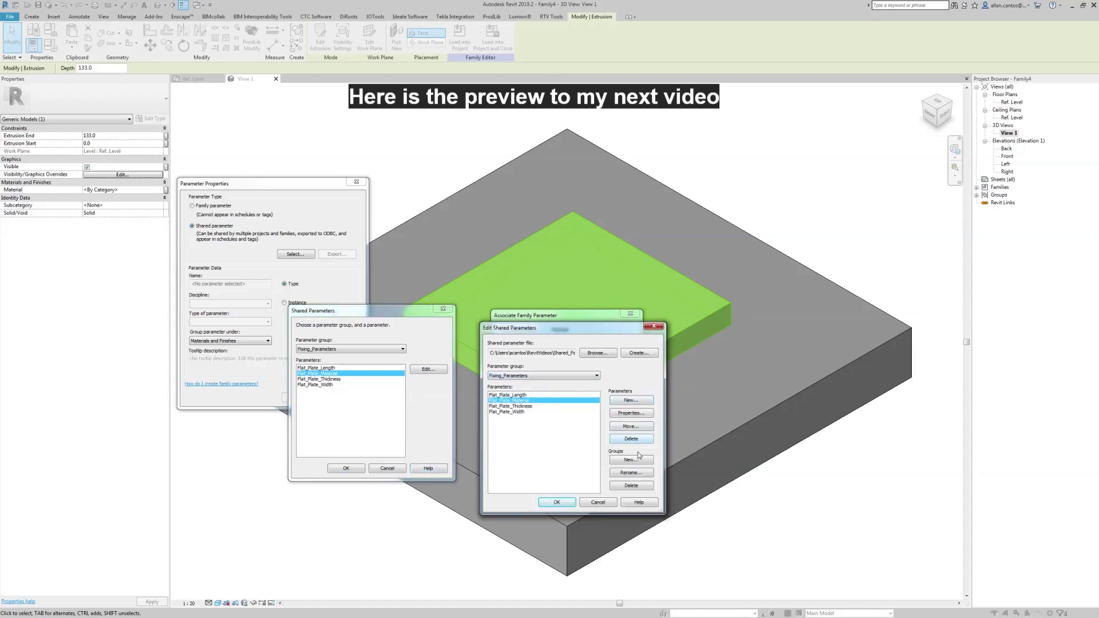
{"action": "left_click", "coordinate": [625, 400]}
{"action": "left_click", "coordinate": [637, 522]}
{"action": "left_click", "coordinate": [550, 579]}
{"action": "type", "text": "Flat_Plate"}
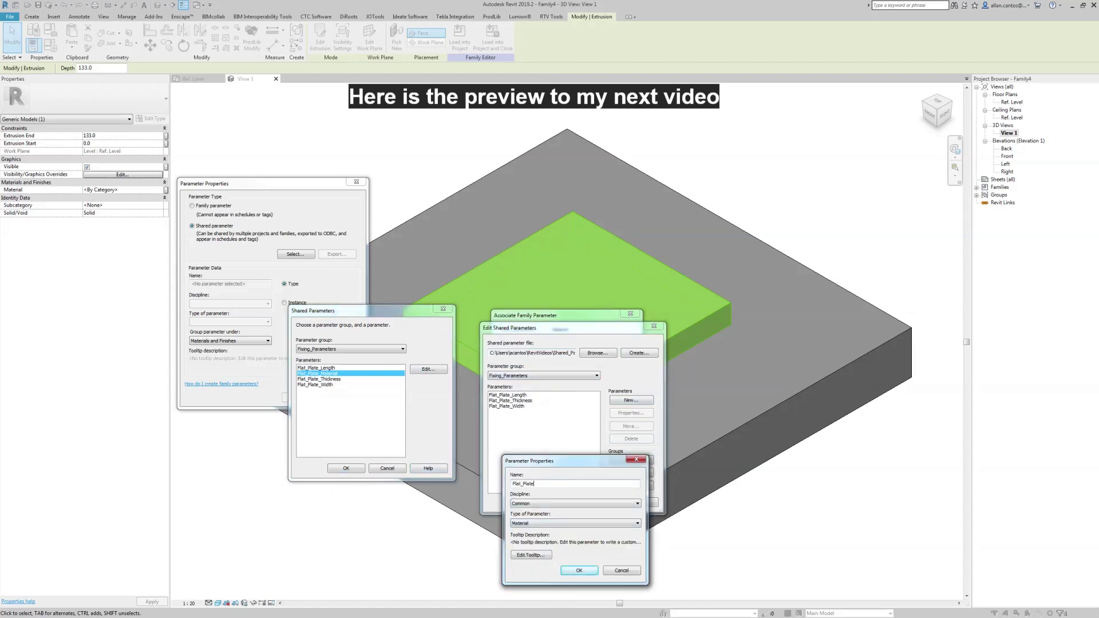
{"action": "type", "text": "_Material"}
{"action": "left_click", "coordinate": [579, 570]}
{"action": "left_click", "coordinate": [552, 502]}
{"action": "left_click", "coordinate": [346, 468]}
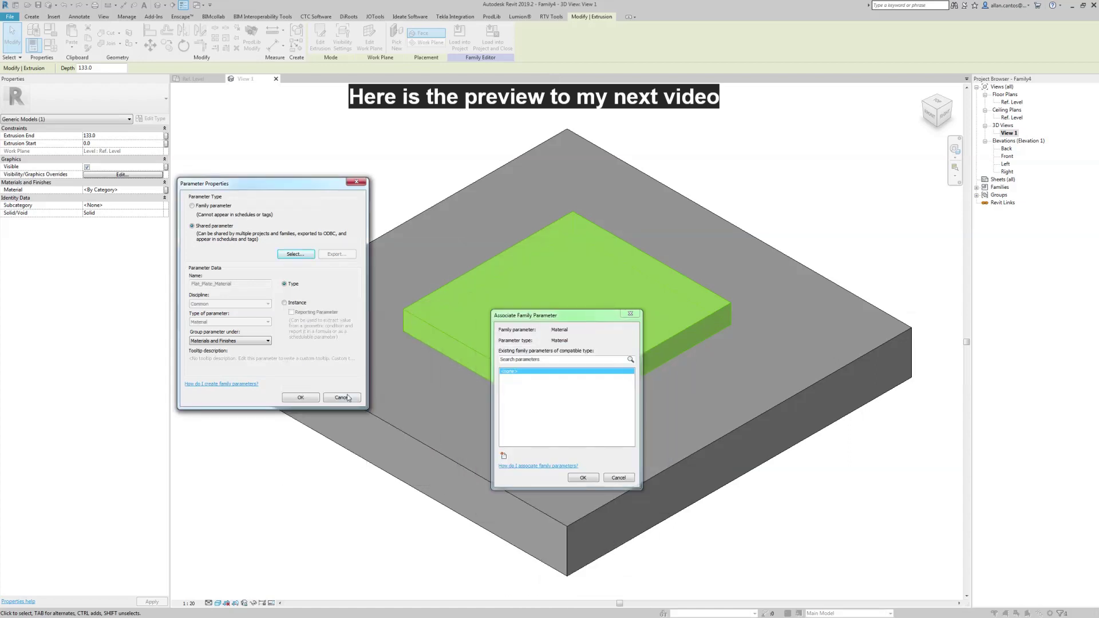
{"action": "left_click", "coordinate": [318, 397]}
{"action": "key", "text": "Return"}
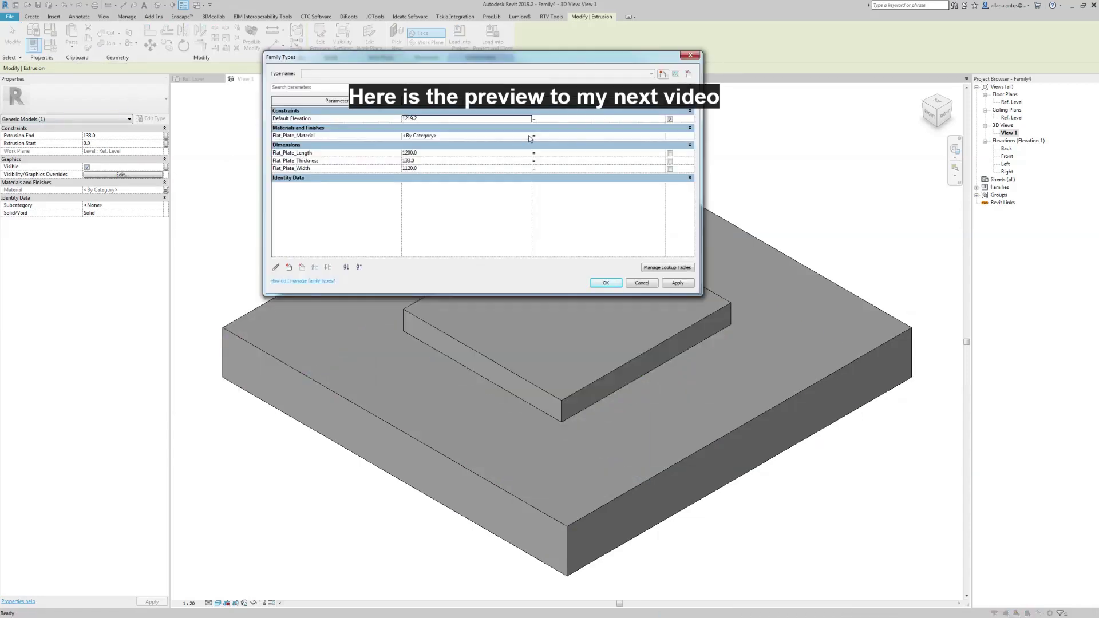
Step: Create the Flat_Plate_Material material with an orange solid-fill surface pattern
{"action": "left_click", "coordinate": [529, 138]}
{"action": "left_click", "coordinate": [529, 135]}
{"action": "type", "text": "Flat_Plate_Material"}
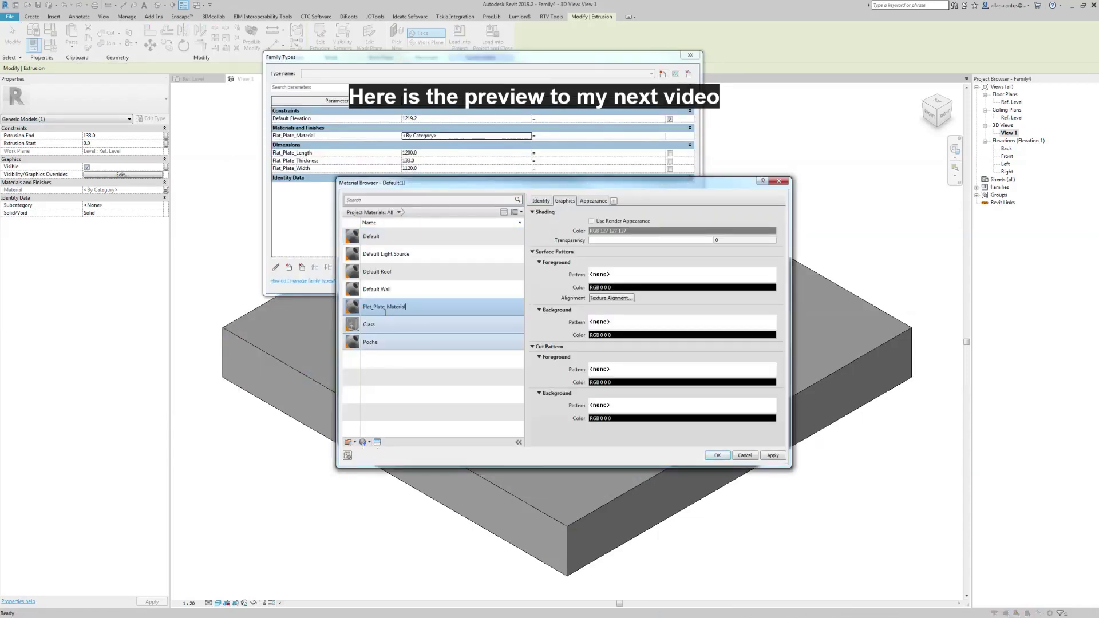
{"action": "left_click", "coordinate": [681, 274]}
{"action": "left_click", "coordinate": [518, 306]}
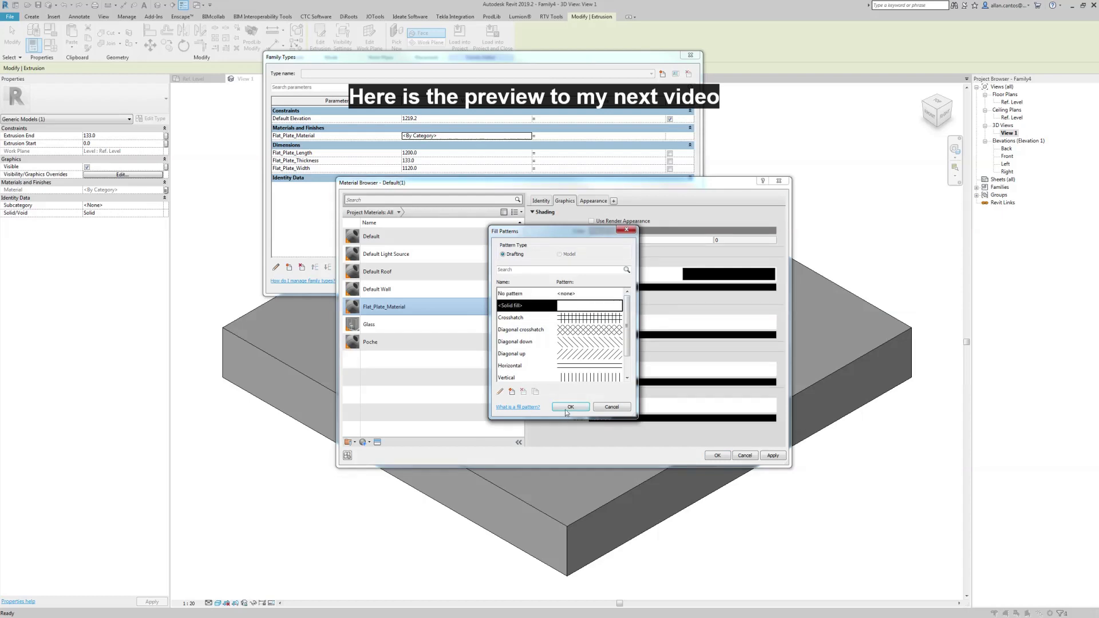
{"action": "left_click", "coordinate": [571, 407]}
{"action": "left_click", "coordinate": [681, 419]}
{"action": "left_click", "coordinate": [485, 281]}
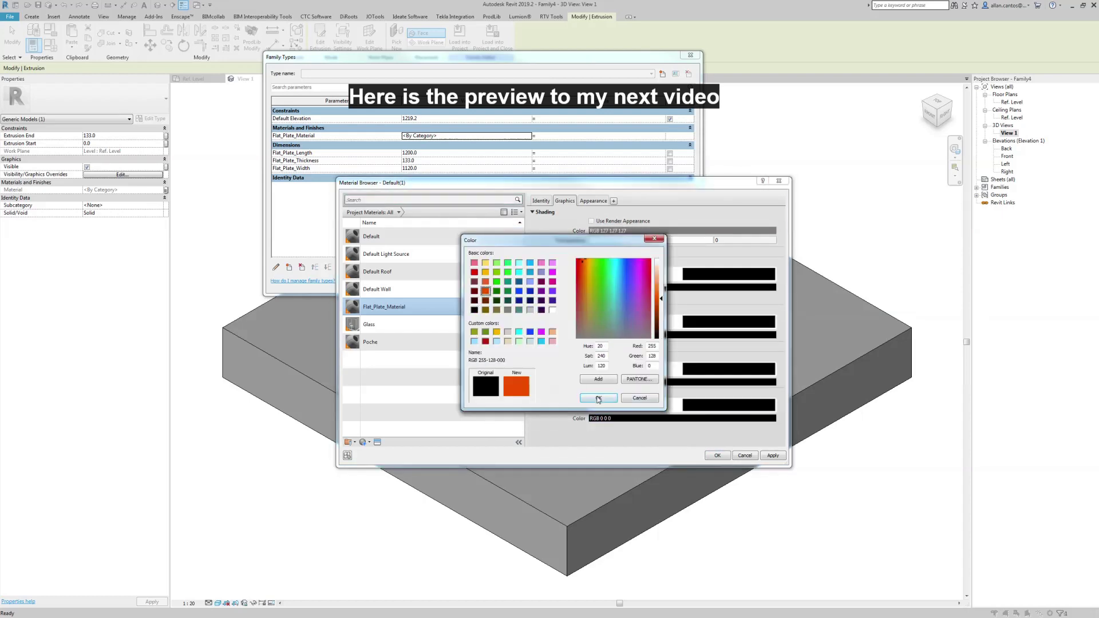
{"action": "double_click", "coordinate": [485, 281]}
Step: Make the remaining fill patterns, including cut, orange solid fill and apply the material to the plate
{"action": "left_click", "coordinate": [729, 322]}
{"action": "left_click", "coordinate": [485, 281]}
{"action": "double_click", "coordinate": [485, 281]}
{"action": "left_click", "coordinate": [729, 369]}
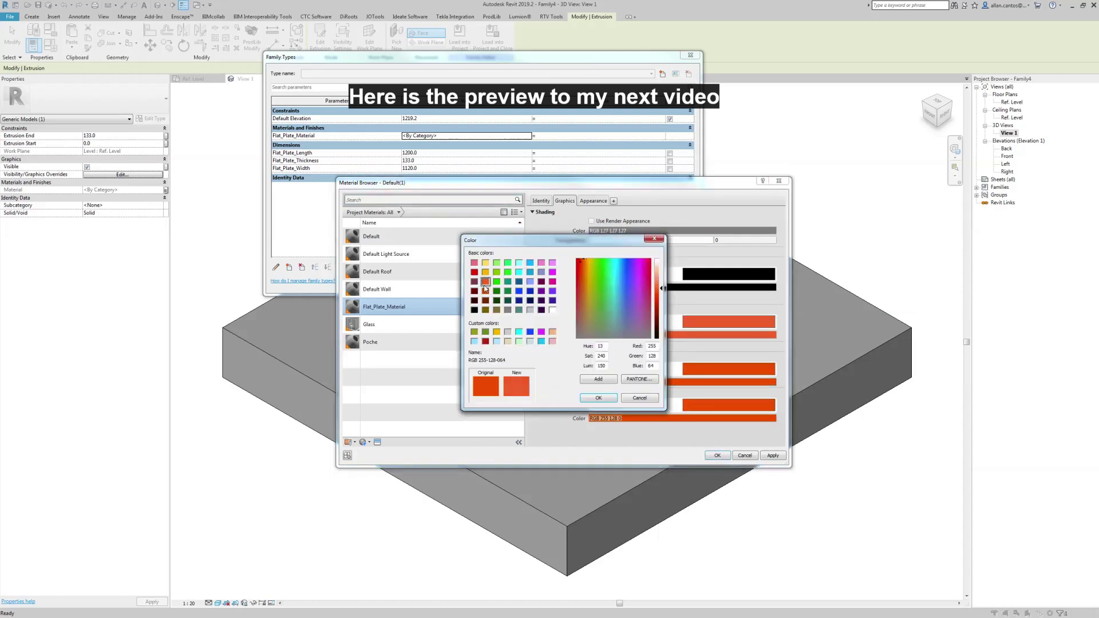
{"action": "left_click", "coordinate": [485, 281]}
{"action": "double_click", "coordinate": [486, 290]}
{"action": "left_click", "coordinate": [599, 398]}
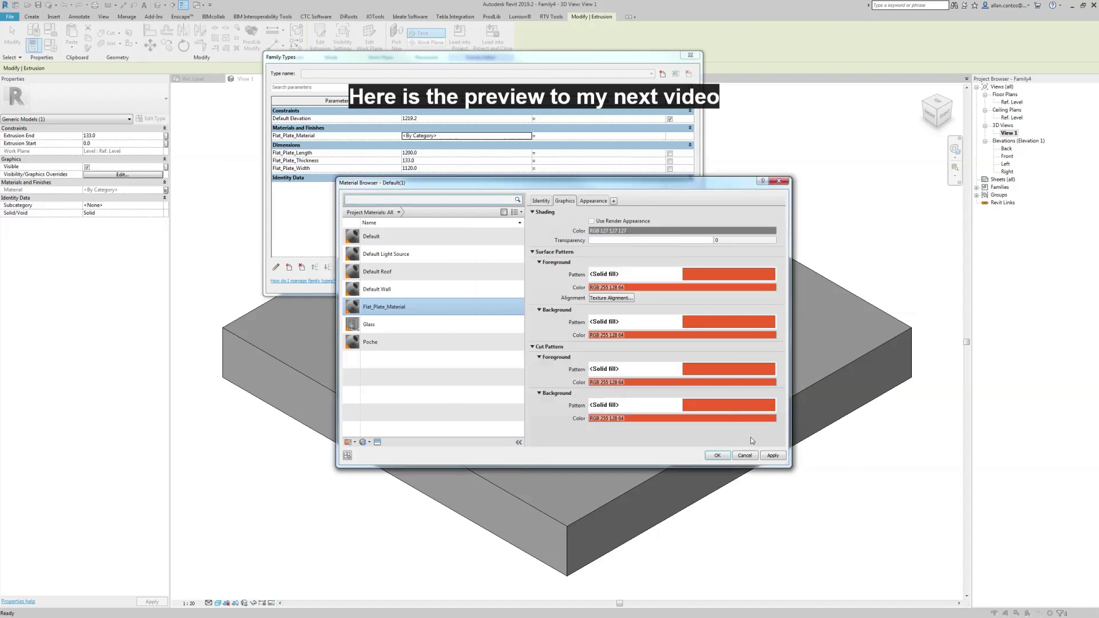
{"action": "left_click", "coordinate": [717, 455]}
{"action": "left_click", "coordinate": [437, 154]}
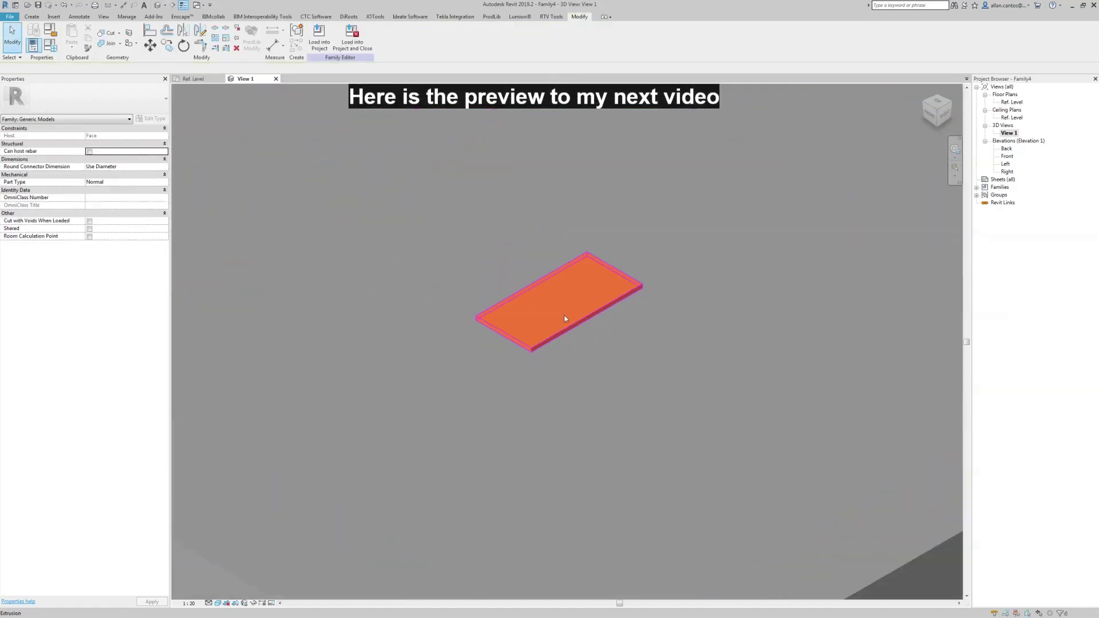
{"action": "left_click", "coordinate": [607, 283]}
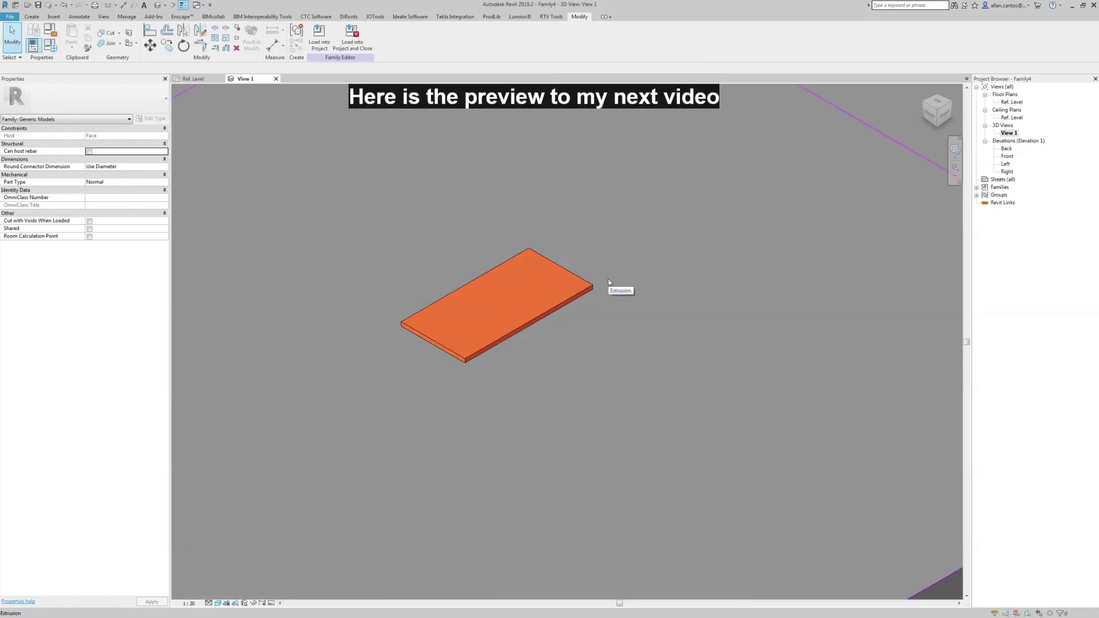